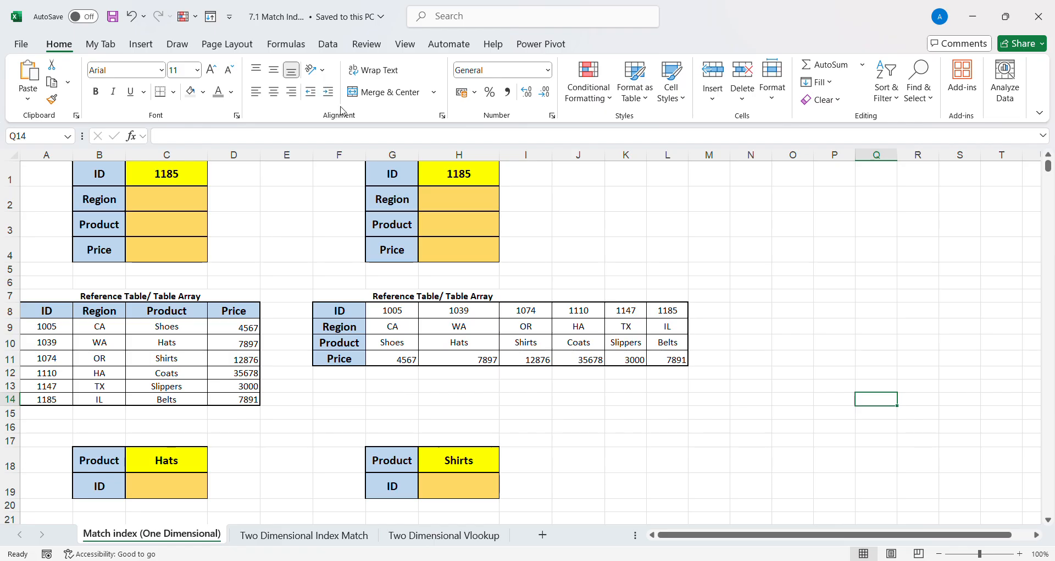
- Zoom the sheet to 130% and select the vertical reference table A8:D14, including its headers
left_click(1020, 553)
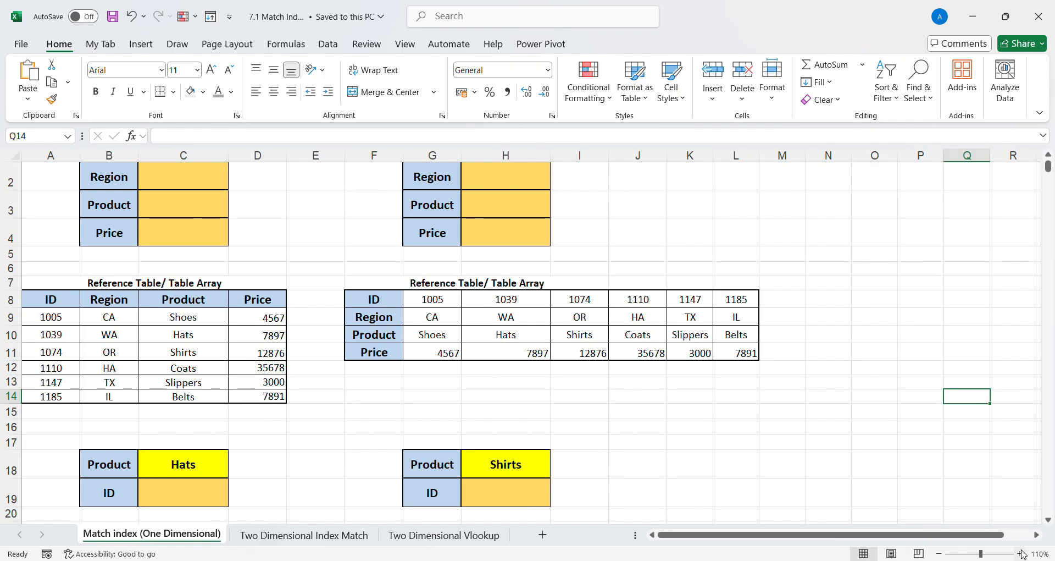
left_click(1020, 554)
left_click(1020, 554)
left_click_drag(870, 533, 650, 536)
scroll(90, 299, "up", 2)
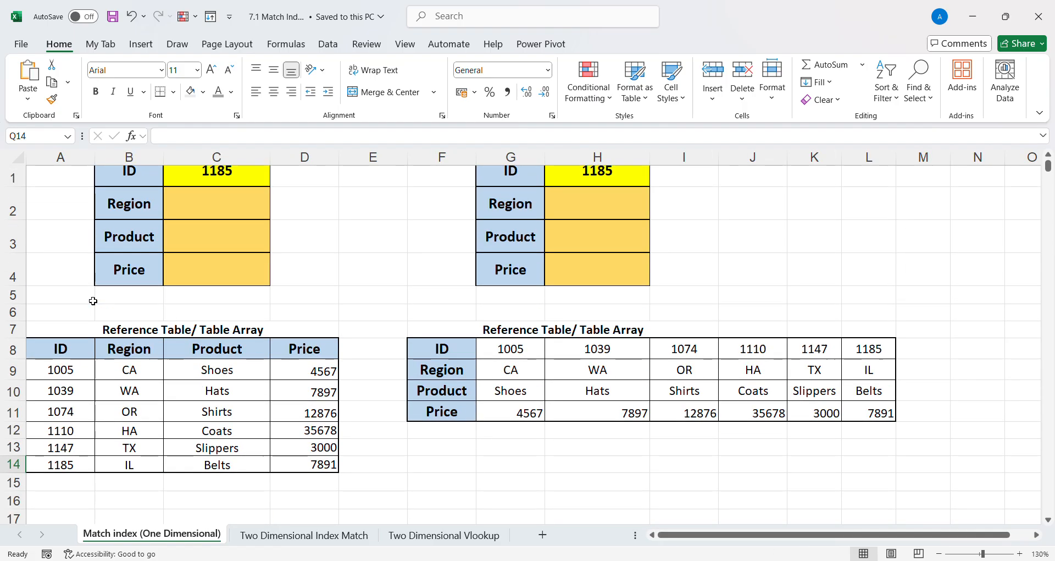
left_click_drag(77, 360, 306, 472)
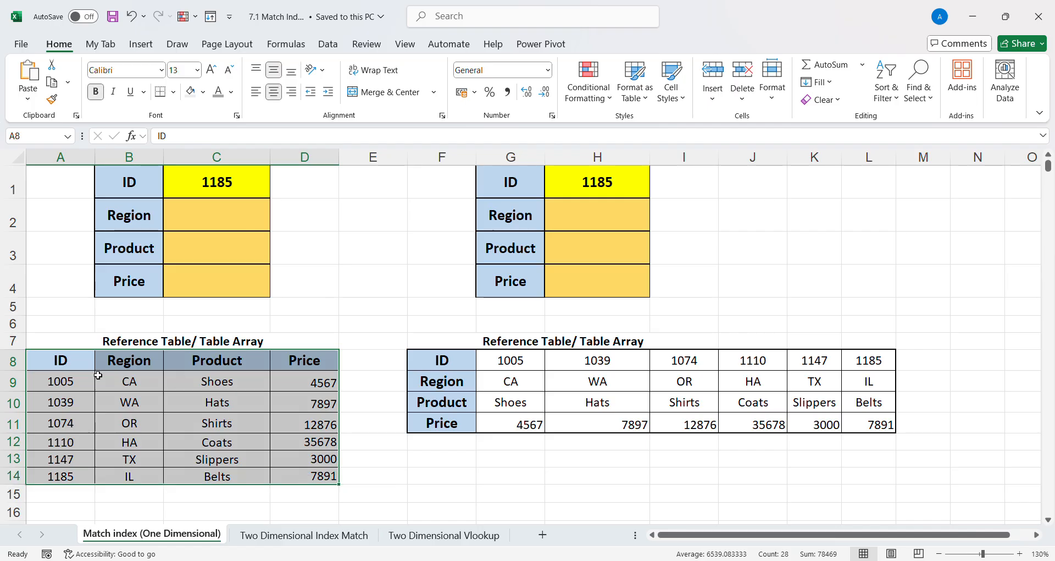
- Draw red ink check marks over the ID, Region, Product and Price headers of the vertical reference table
left_click(177, 44)
left_click(162, 77)
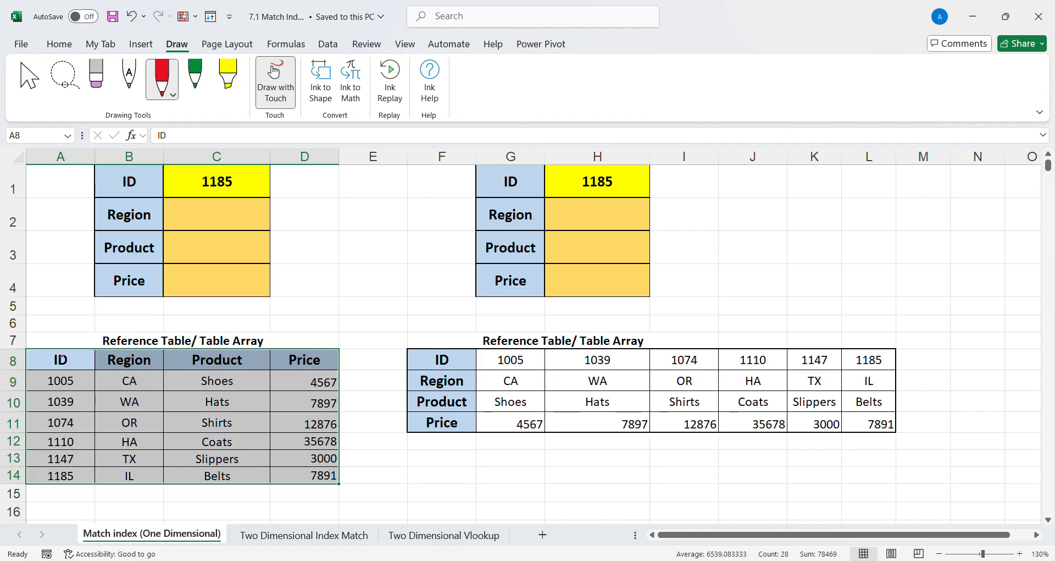
mouse_move(50, 343)
left_mouse_down()
mouse_move(76, 333)
mouse_move(141, 345)
left_mouse_up()
left_click_drag(221, 355, 238, 340)
left_click_drag(300, 346, 319, 342)
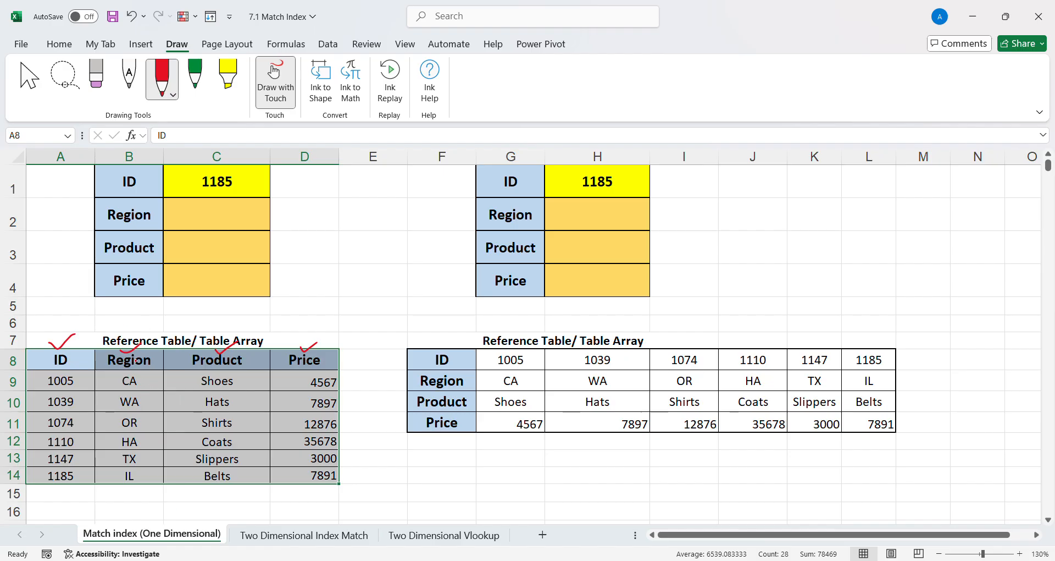
- Draw a red arrow down to the ID column, check marks above the other columns, and two opposite horizontal arrows beneath the table
mouse_move(53, 287)
left_mouse_down()
mouse_move(45, 319)
mouse_move(58, 320)
left_mouse_up()
left_click_drag(123, 324, 200, 317)
left_click_drag(265, 323, 287, 316)
left_click_drag(132, 503, 281, 502)
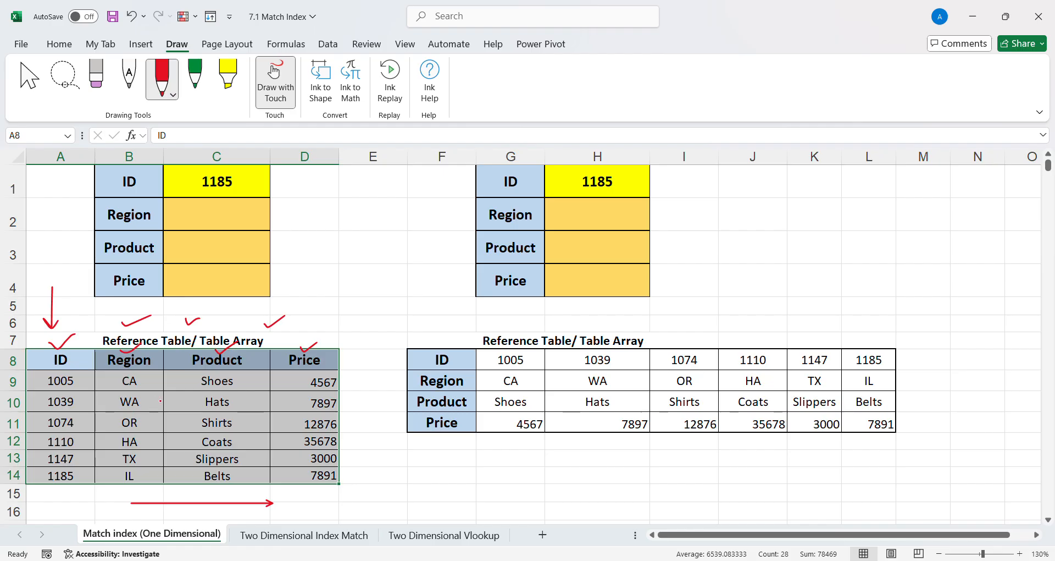
left_click_drag(277, 515, 138, 515)
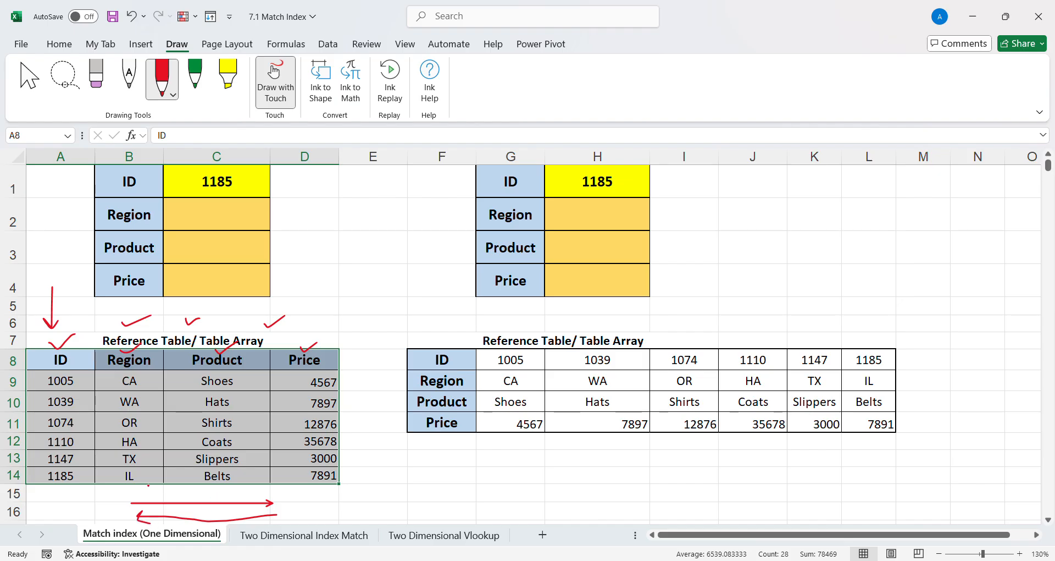
- Handwrite the note L → R and the reverse direction beneath it in red ink above the Price column
mouse_move(299, 291)
left_mouse_down()
mouse_move(306, 307)
mouse_move(351, 285)
mouse_move(352, 295)
mouse_move(372, 273)
mouse_move(380, 285)
left_mouse_up()
left_click(382, 286)
mouse_move(341, 316)
left_mouse_down()
mouse_move(378, 312)
mouse_move(391, 297)
left_mouse_up()
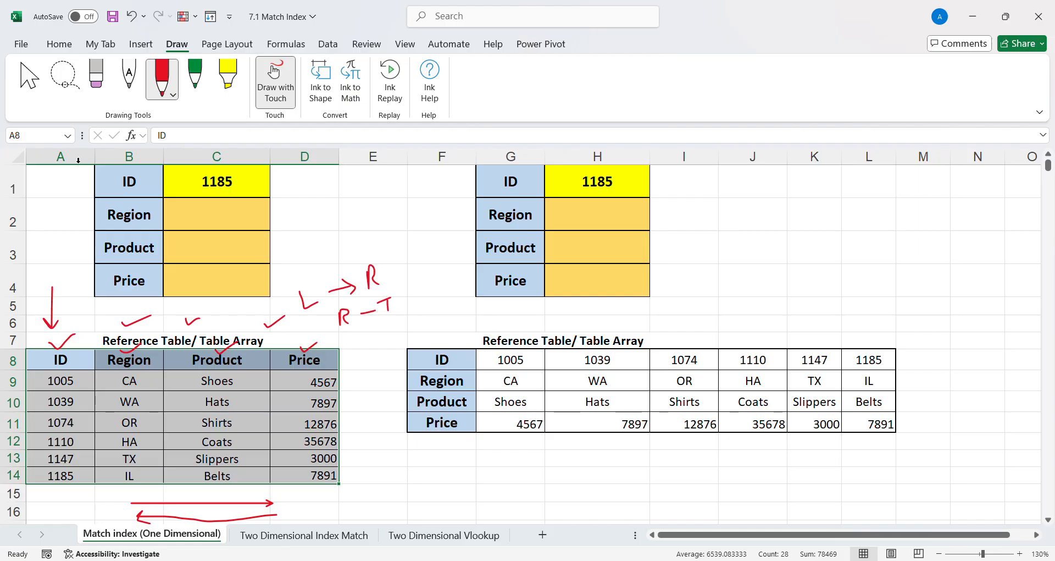
- Erase all red ink annotations around the vertical reference table and put the eraser away
left_click(96, 77)
mouse_move(65, 294)
left_mouse_down()
mouse_move(233, 323)
mouse_move(100, 366)
mouse_move(363, 281)
mouse_move(298, 318)
mouse_move(385, 300)
mouse_move(377, 292)
mouse_move(403, 302)
mouse_move(328, 348)
mouse_move(146, 330)
mouse_move(160, 523)
left_mouse_up()
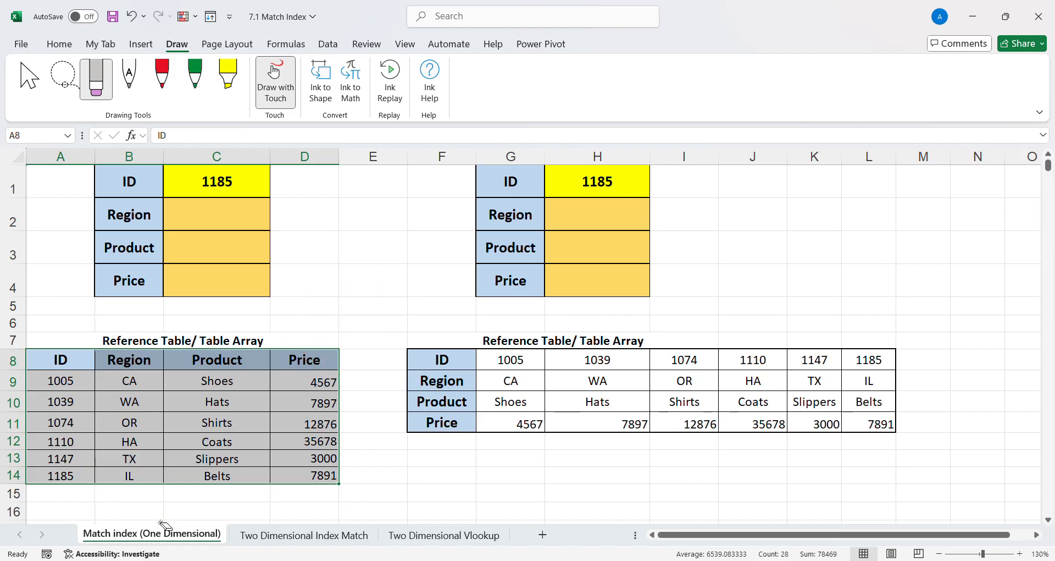
left_click(127, 76)
- Start an INDEX formula in cell D1 with =index( and delete it back to the equals sign
scroll(300, 265, "up", 16)
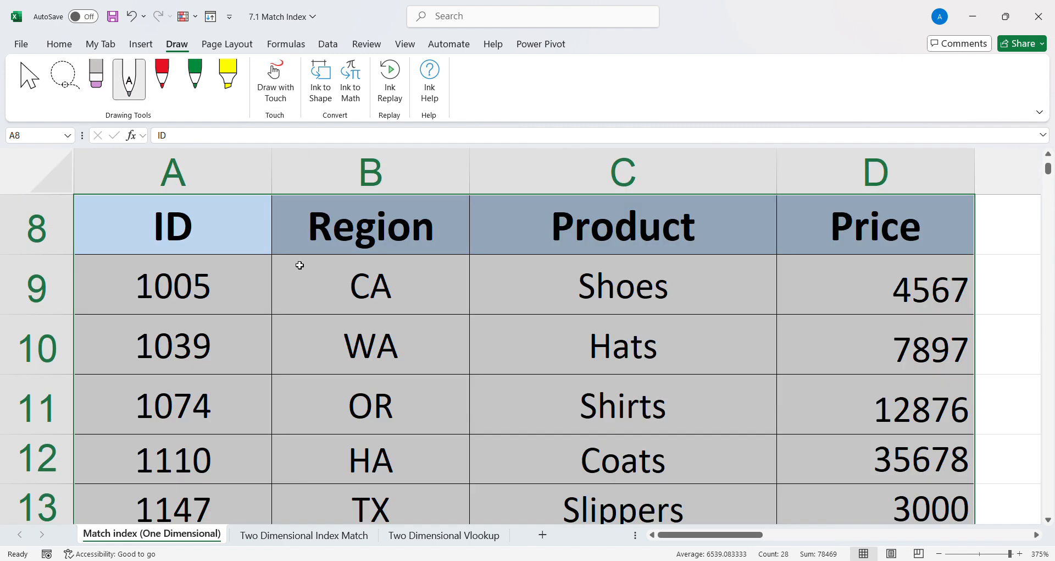
scroll(302, 264, "up", 3)
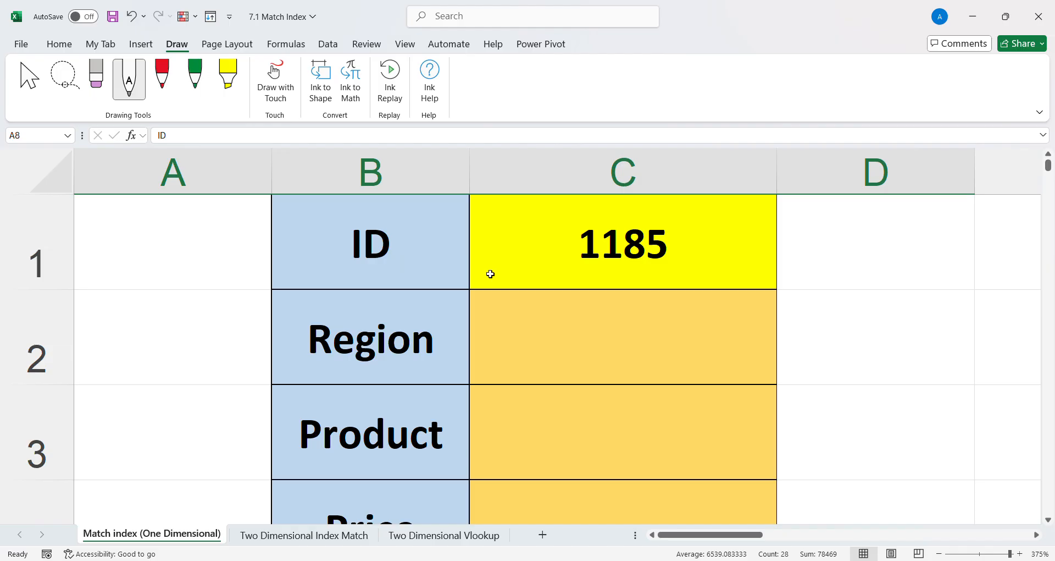
left_click(812, 257)
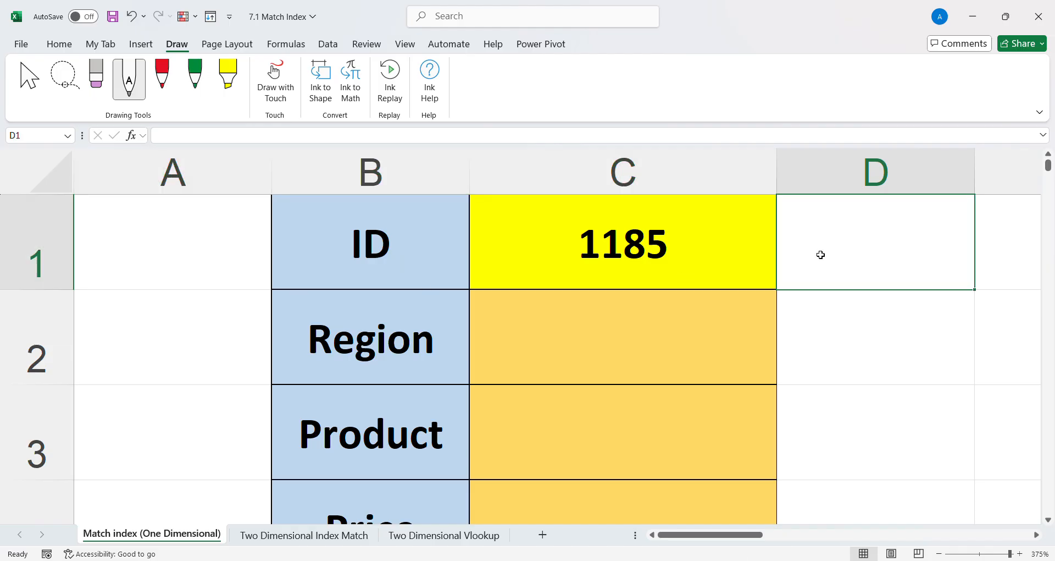
type("=index(")
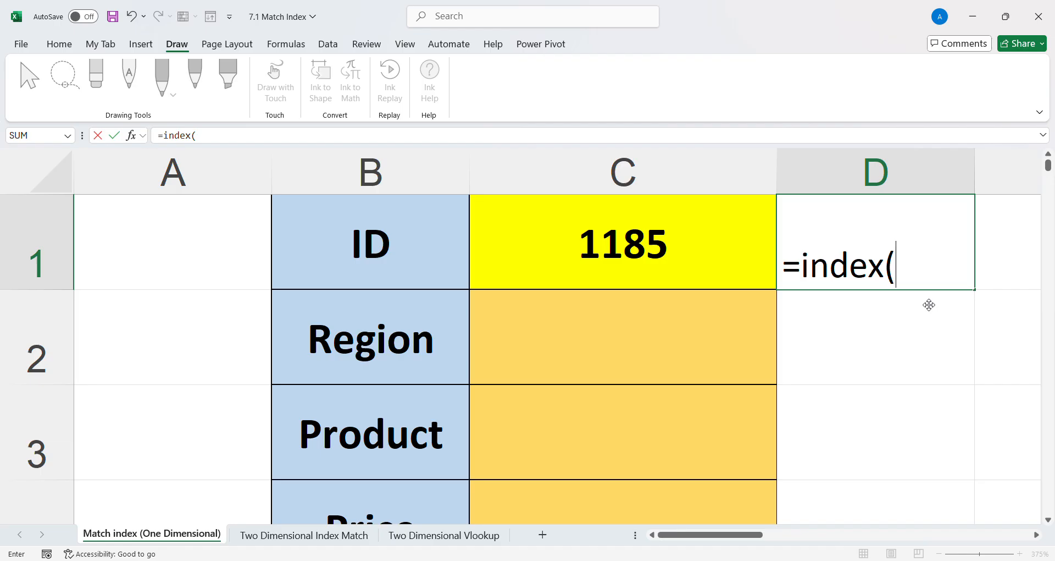
key("BackSpace")
key("BackSpace")
key("BackSpace")
key("BackSpace")
key("BackSpace")
key("BackSpace")
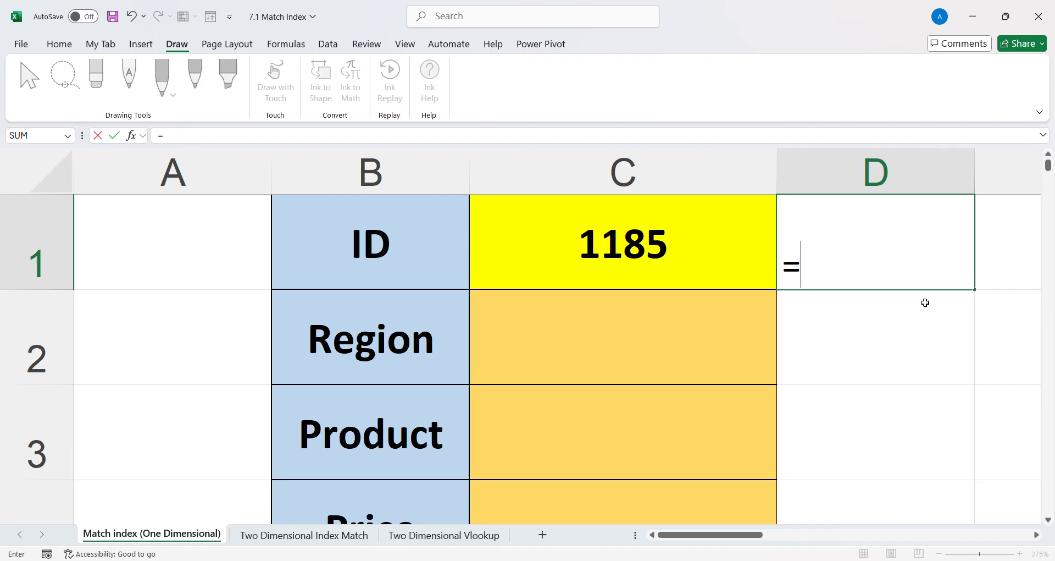
- Write =match( in cell D1, clear it completely, and select the ID cell C1
type("match(")
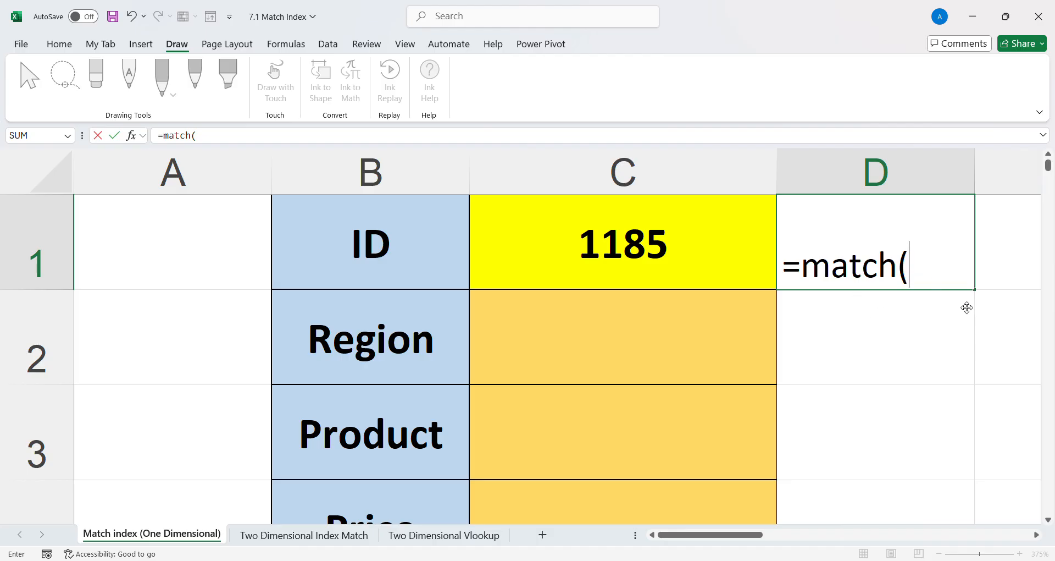
key("BackSpace")
key("BackSpace")
key("BackSpace")
key("BackSpace")
key("BackSpace")
key("BackSpace")
key("BackSpace")
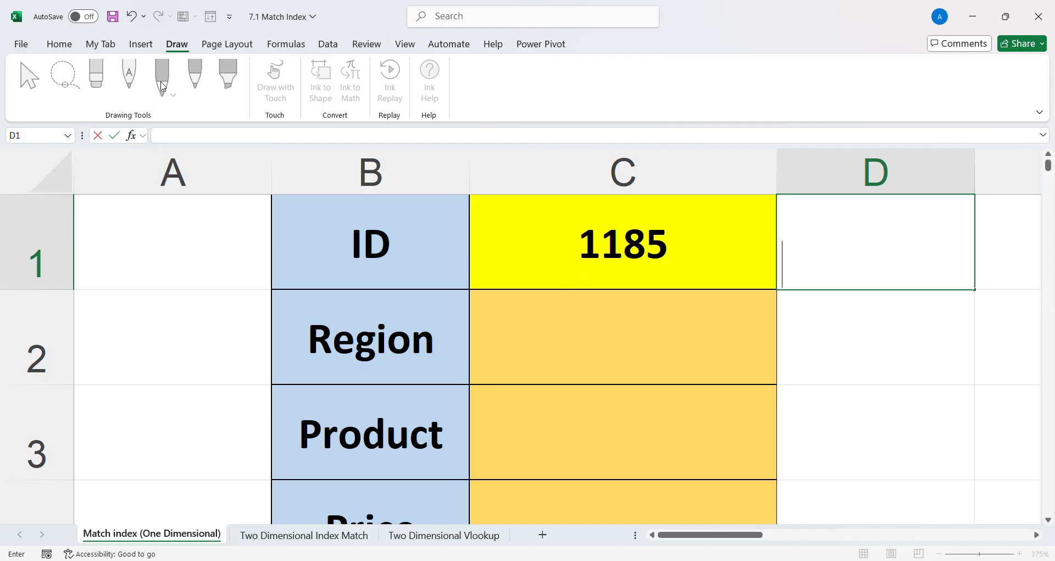
left_click(526, 238)
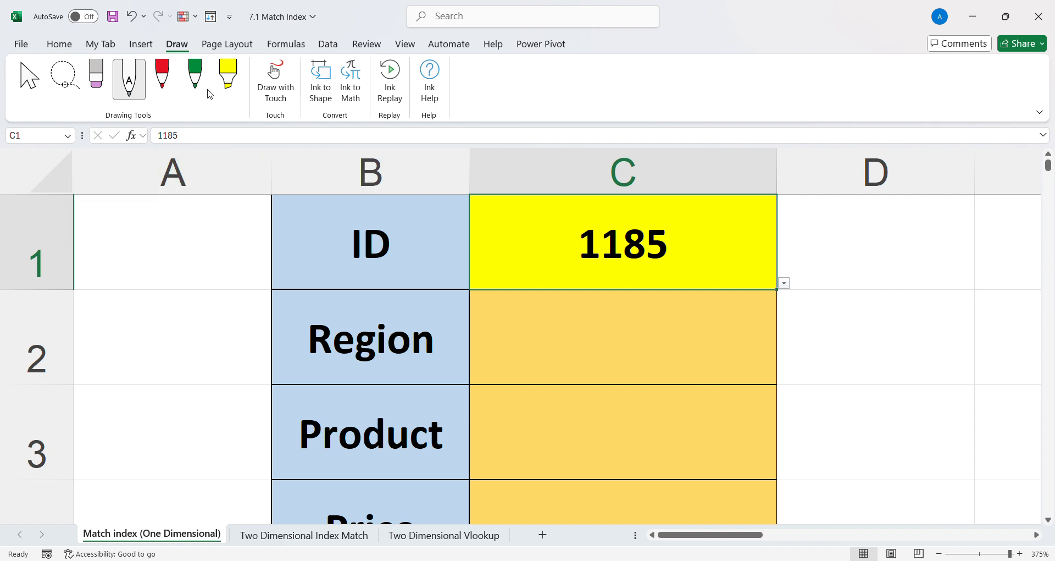
- Circle the ID in C1 with the red pen and add check marks at the Region, Product and Price labels
left_click(162, 76)
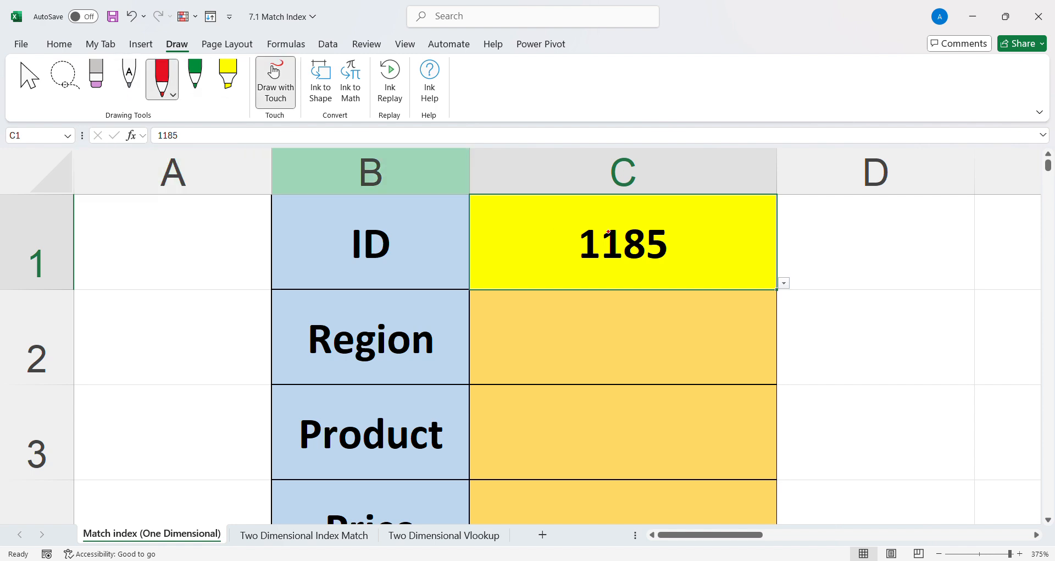
mouse_move(621, 222)
left_mouse_down()
mouse_move(650, 222)
mouse_move(575, 254)
mouse_move(667, 269)
mouse_move(682, 237)
mouse_move(646, 229)
left_mouse_up()
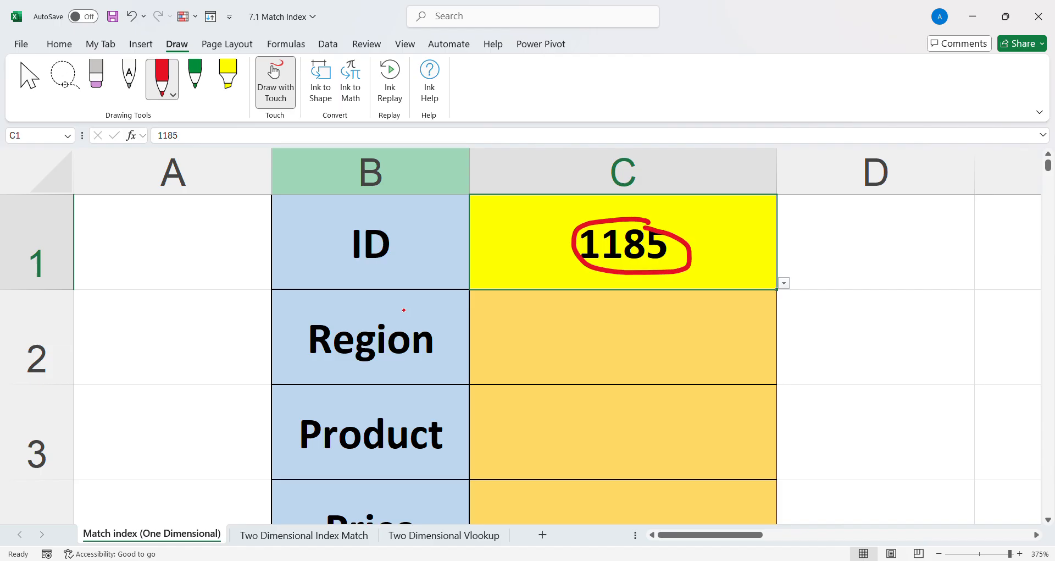
left_click_drag(423, 315, 454, 293)
left_click_drag(440, 406, 456, 390)
left_click_drag(429, 492, 456, 481)
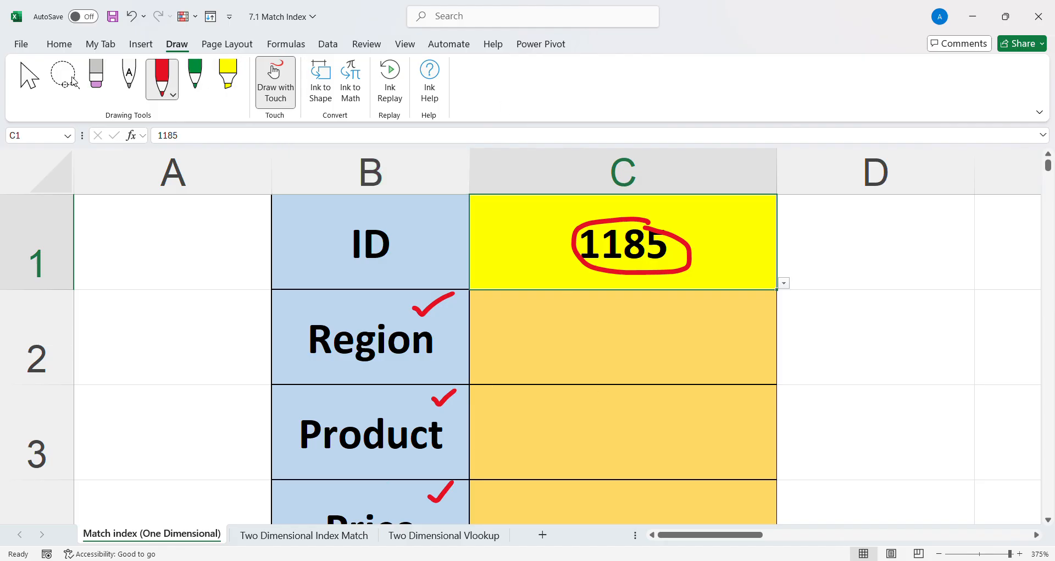
- Erase the red check marks beside the labels and the circle around the ID in C1
left_click(97, 78)
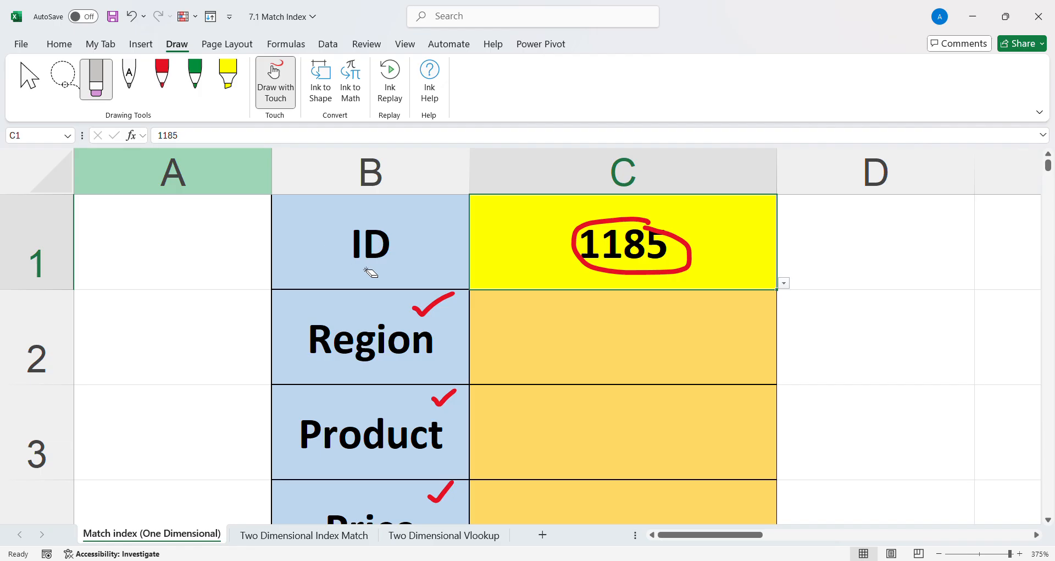
left_click(443, 301)
left_click(438, 413)
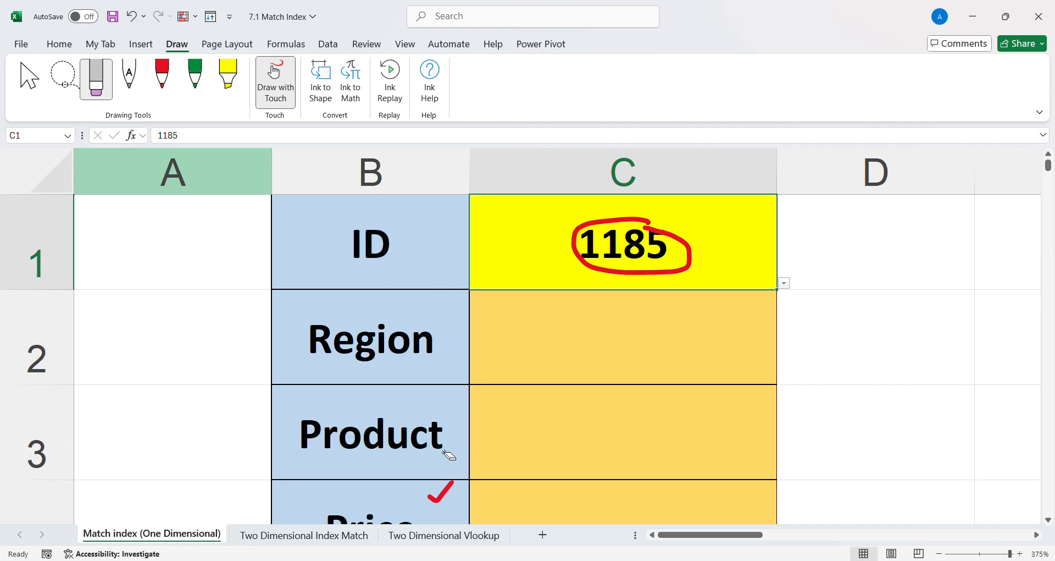
left_click(444, 499)
left_click(584, 262)
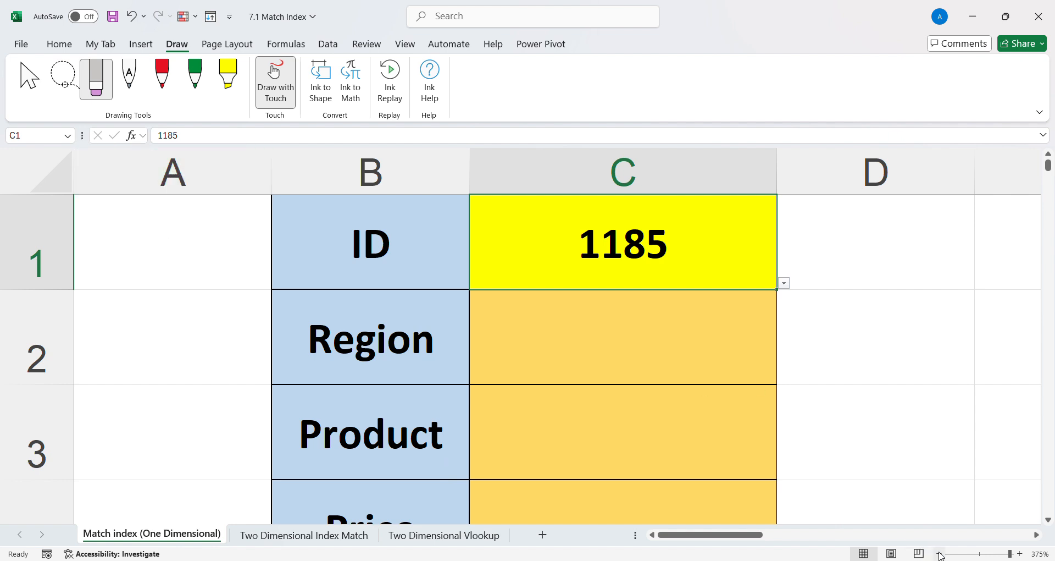
- Show both lookup layouts in Normal view at 150% zoom and select the vertical reference table A8:D14
left_click(939, 554)
left_click(940, 554)
left_click(939, 553)
left_click(939, 554)
left_click(939, 553)
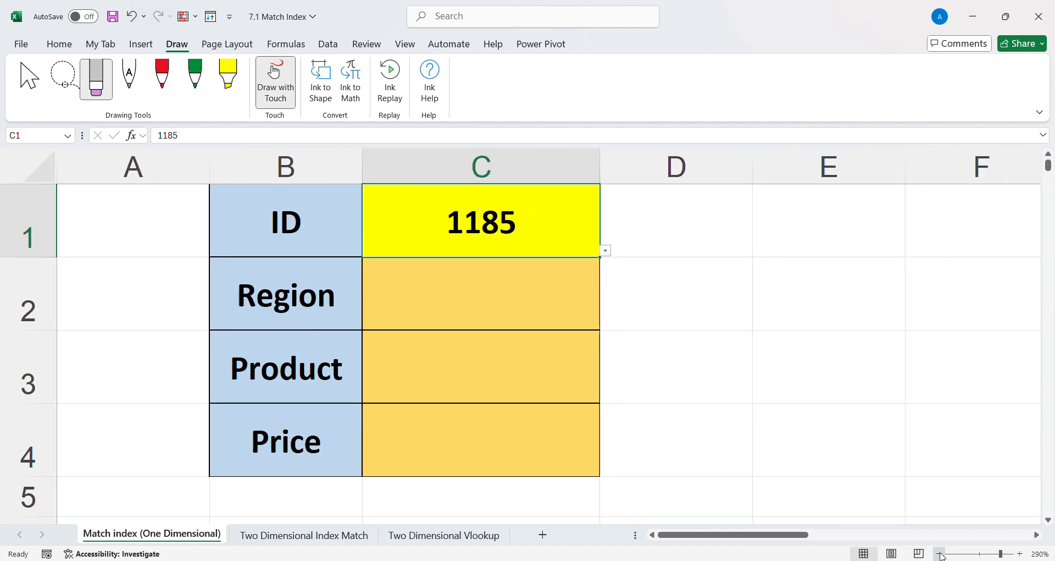
left_click(939, 553)
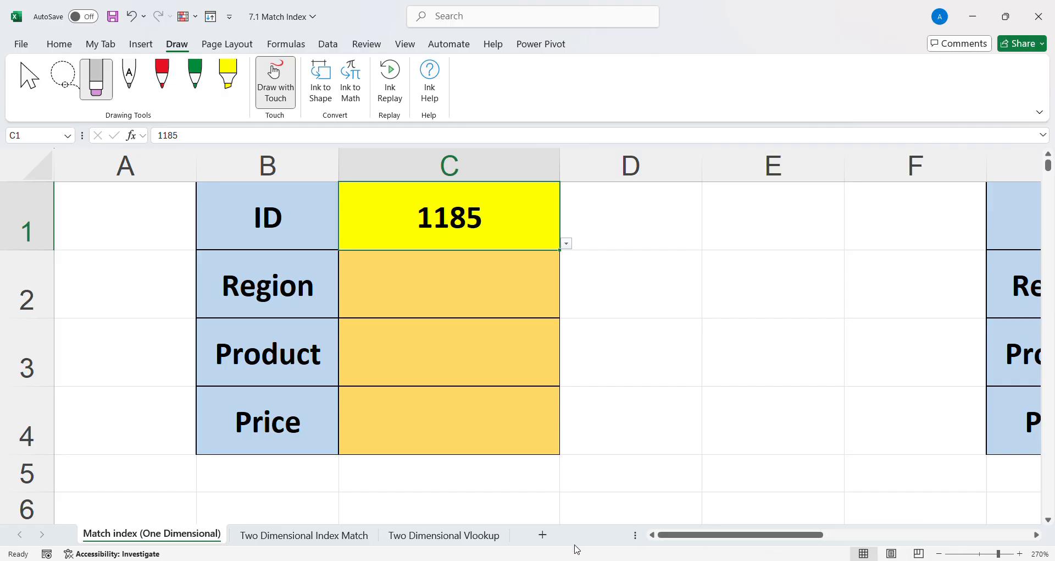
left_click(940, 554)
left_click(939, 553)
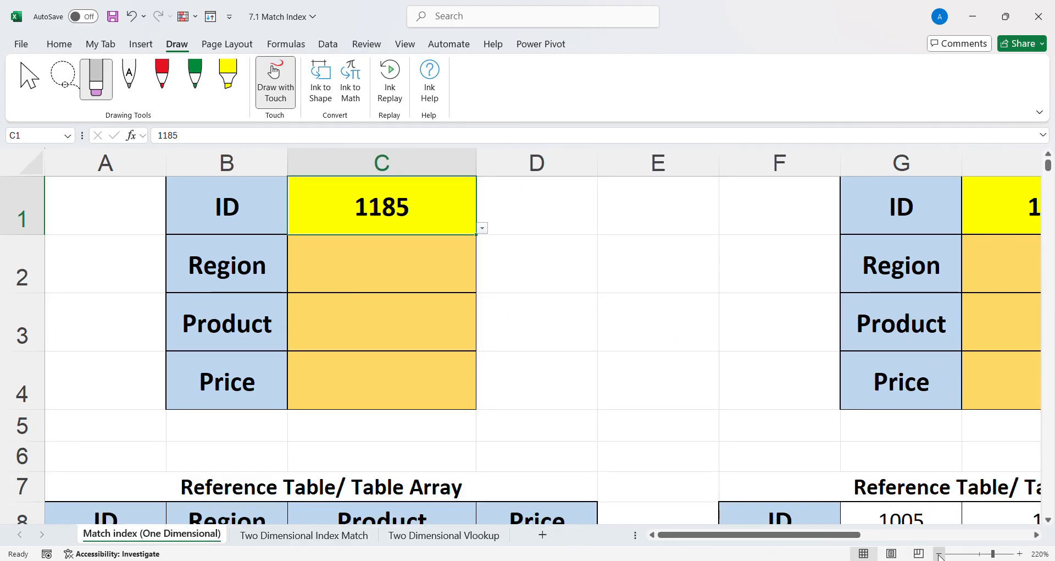
left_click(939, 554)
left_click(940, 553)
left_click(939, 554)
left_click(939, 554)
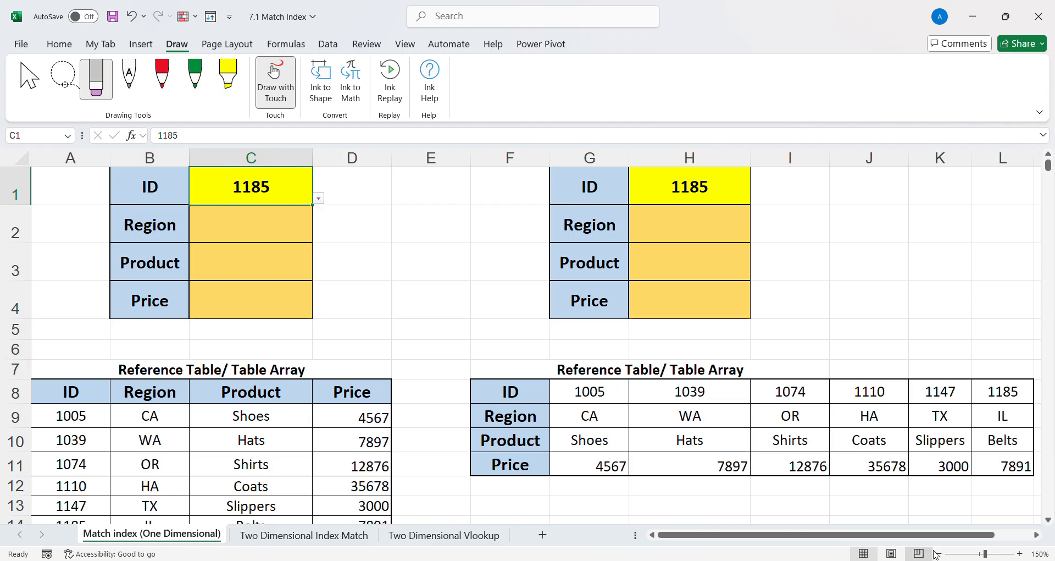
left_click(935, 553)
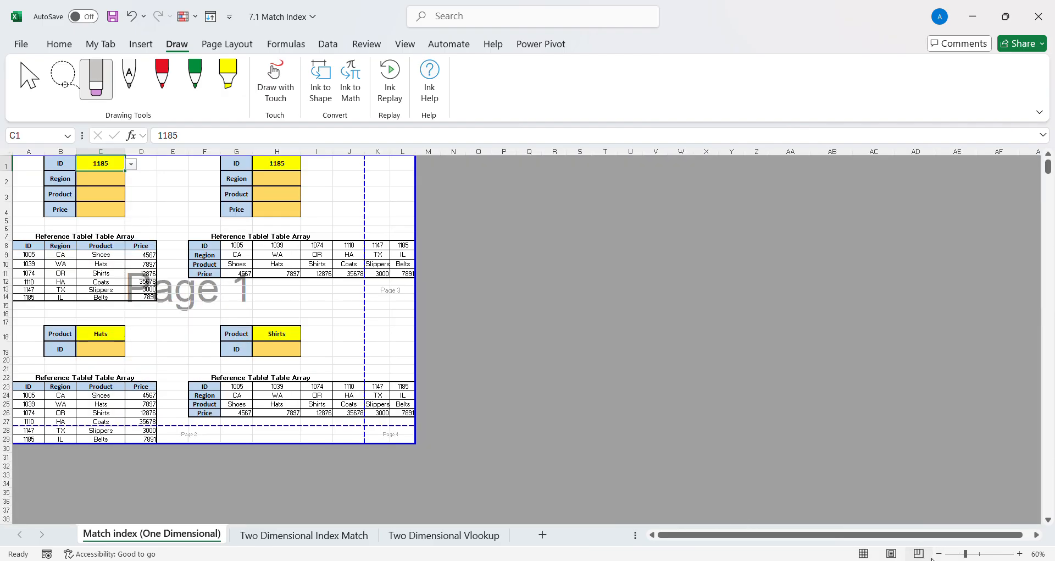
left_click(863, 553)
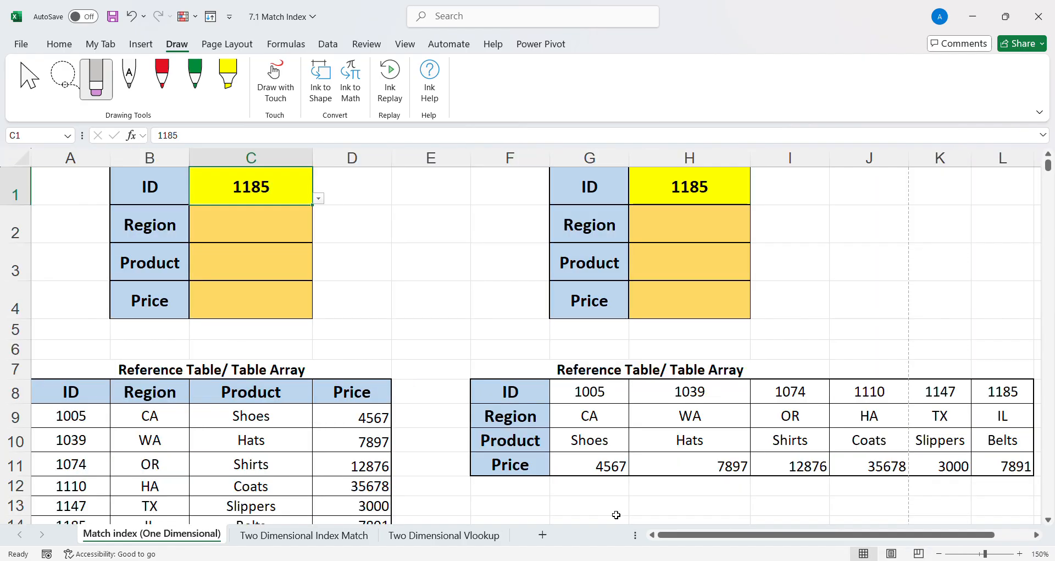
scroll(616, 515, "down", 1)
left_click_drag(71, 267, 379, 401)
scroll(333, 397, "up", 1)
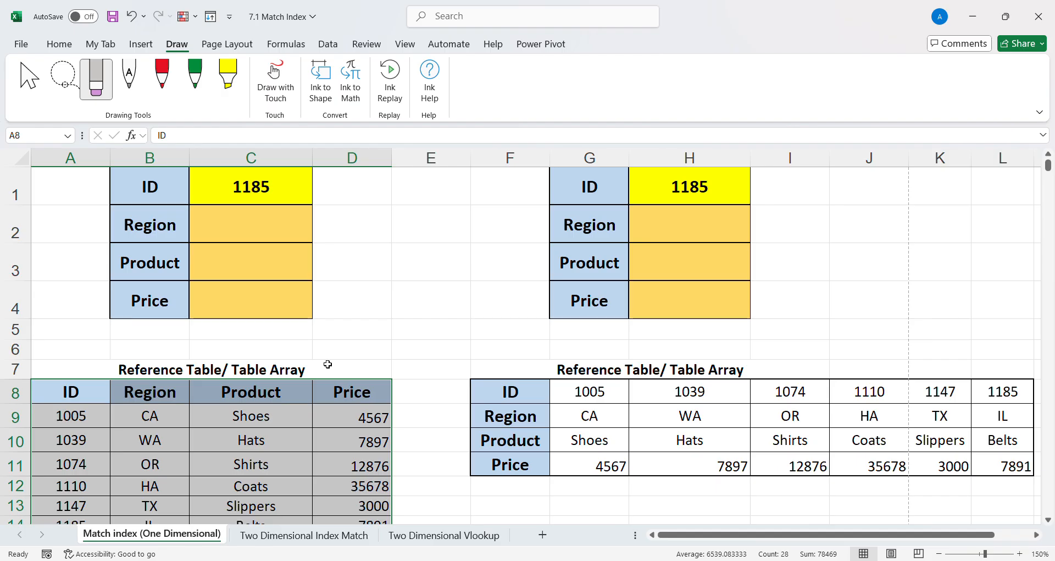
- Open the data validation settings of ID cell C1 and examine the list source range A9:A14
left_click(274, 201)
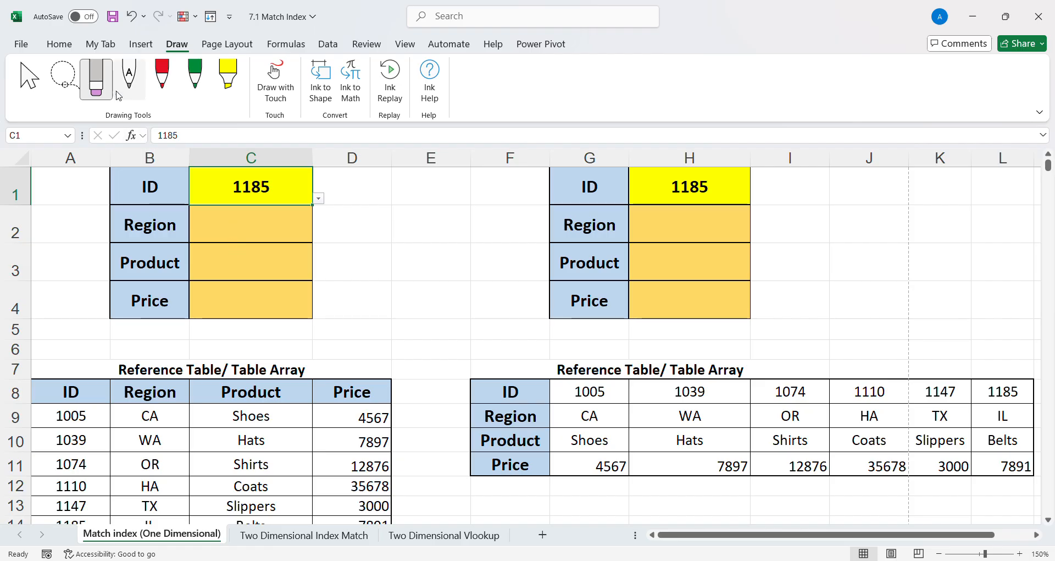
left_click(60, 46)
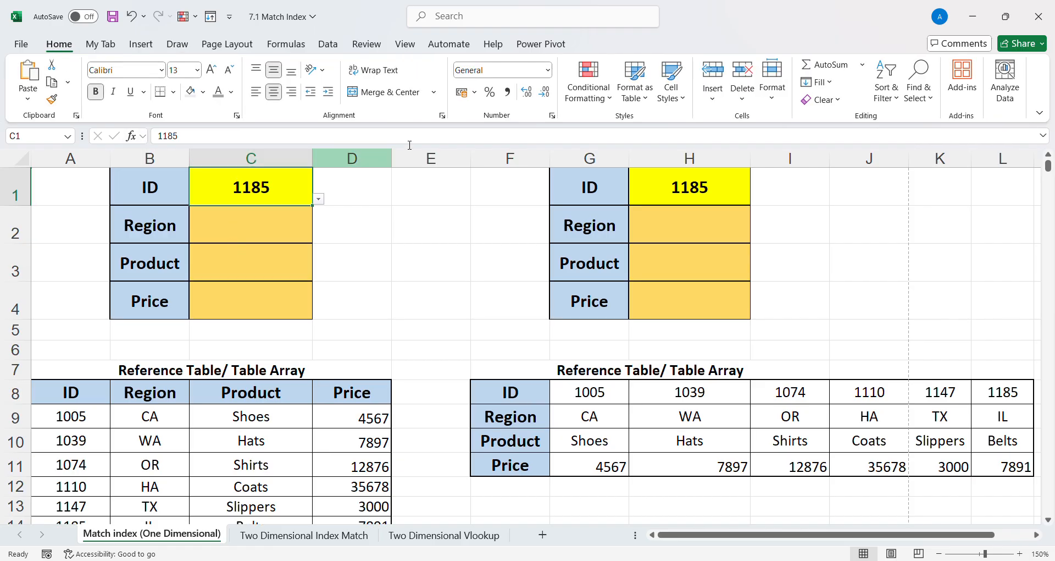
left_click(324, 45)
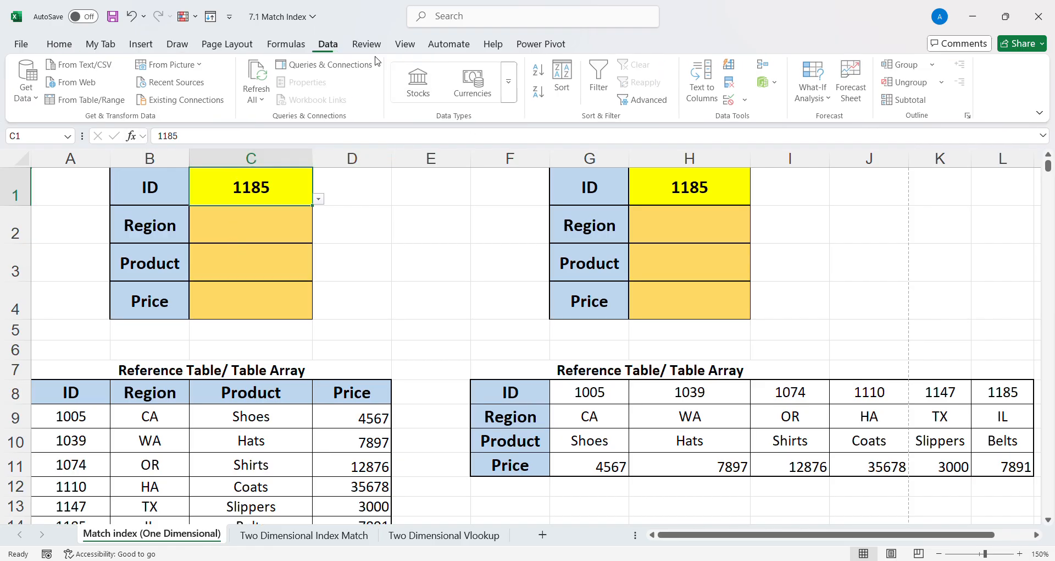
left_click(757, 122)
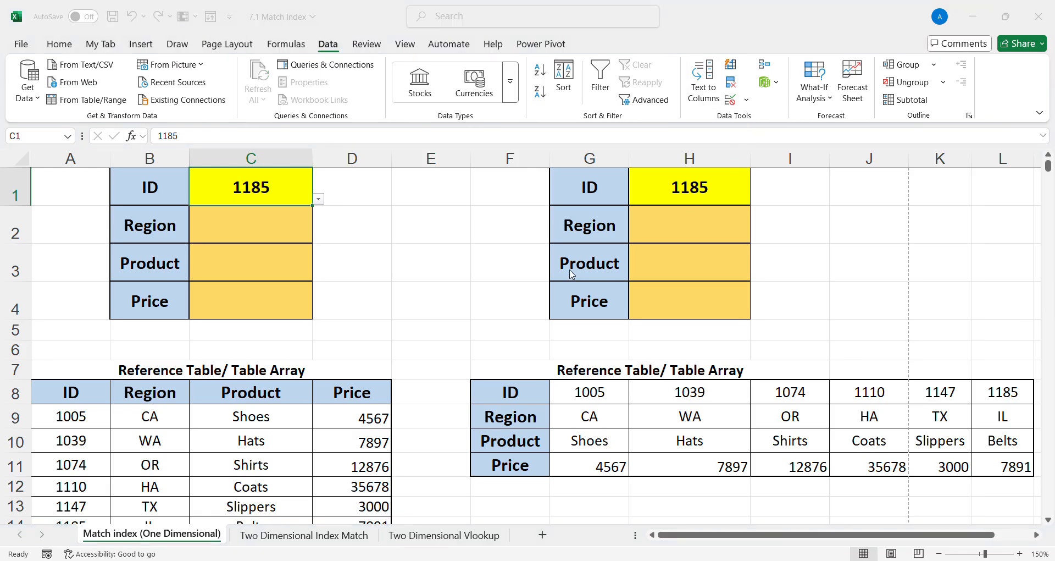
left_click(827, 319)
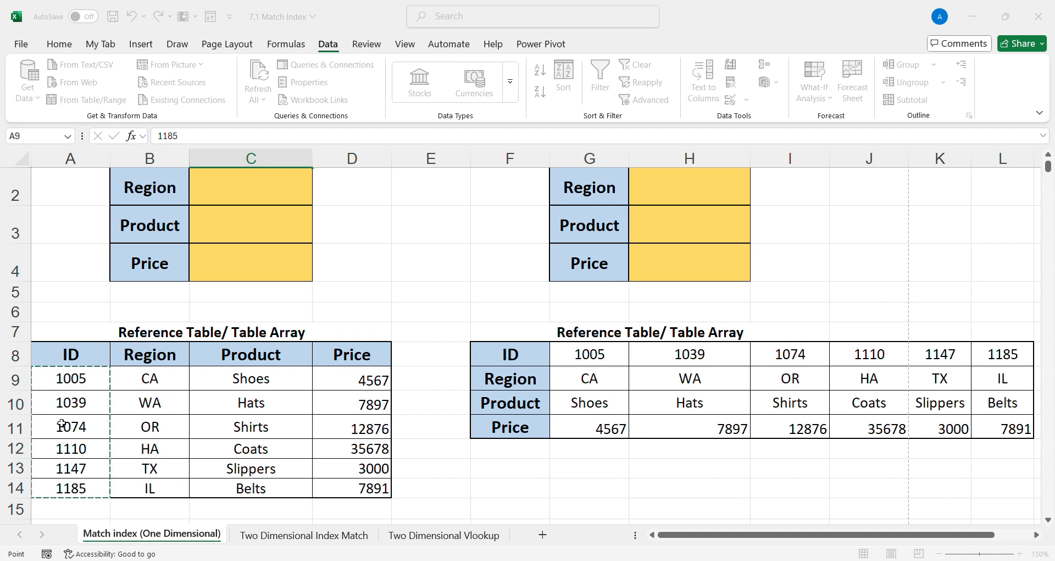
left_click(917, 207)
left_click(831, 393)
- Begin an INDEX formula in Region cell C2 with the absolute region range $B$9:$B$14 as its array
scroll(254, 271, "up", 1)
left_click(242, 231)
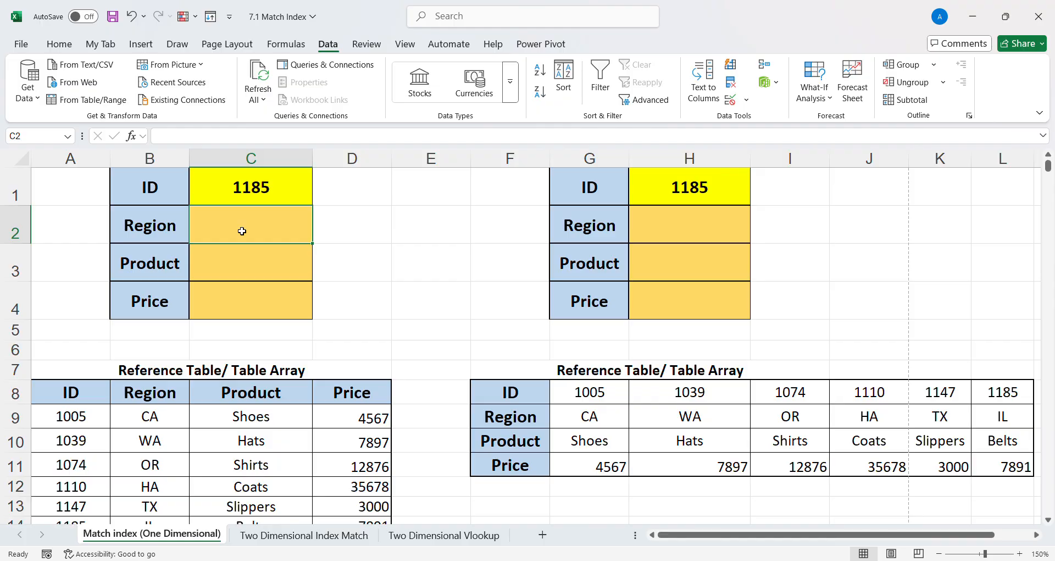
left_click_drag(149, 416, 158, 525)
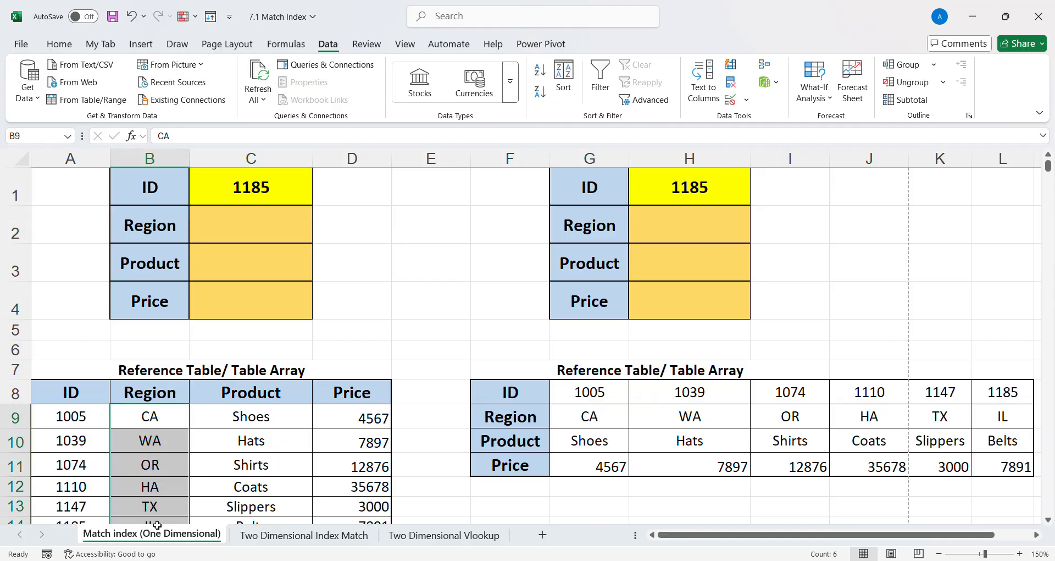
left_click(222, 237)
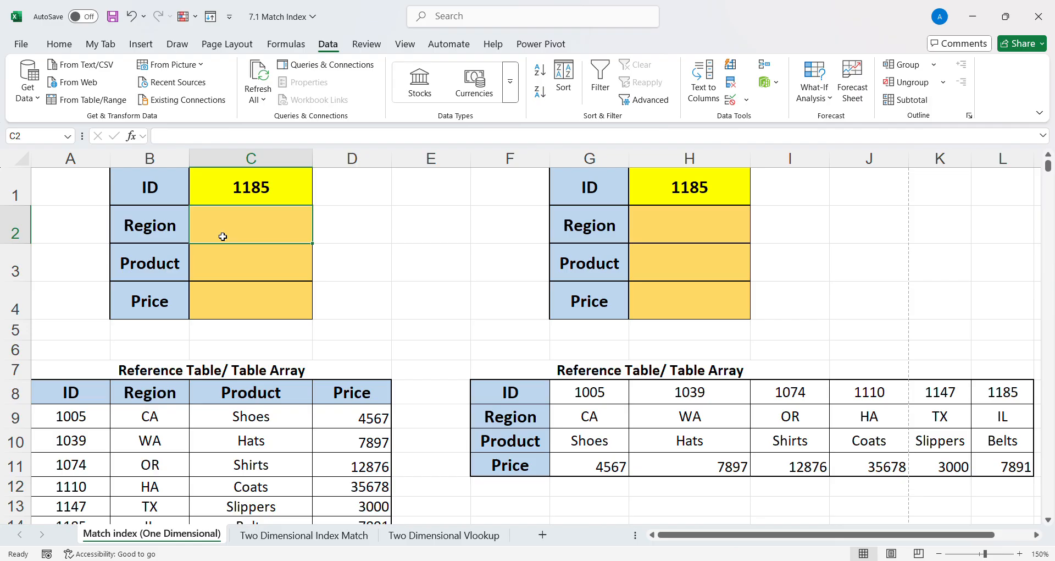
type("=i")
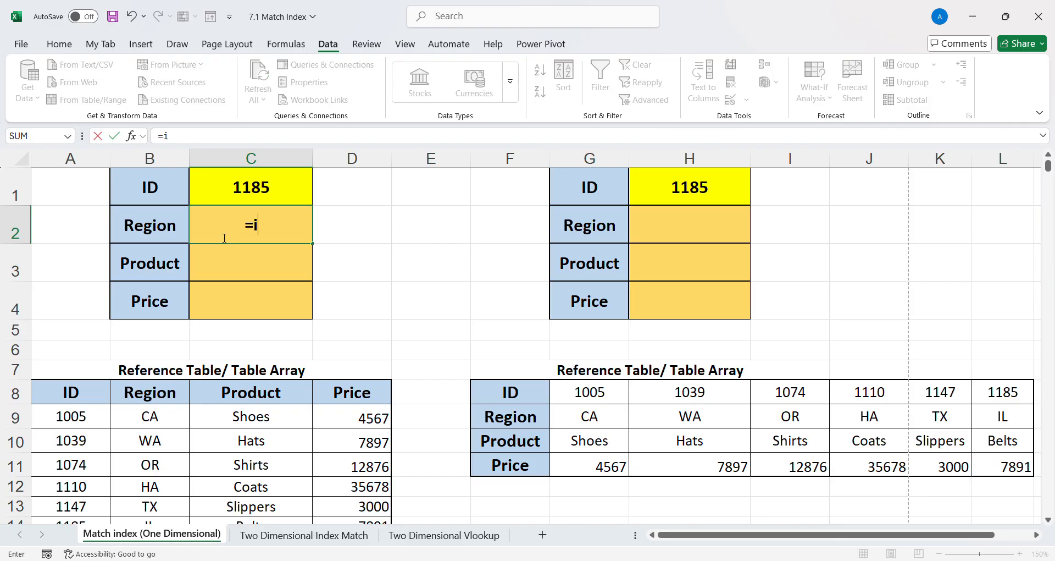
type("ndex(")
left_click_drag(159, 424, 163, 491)
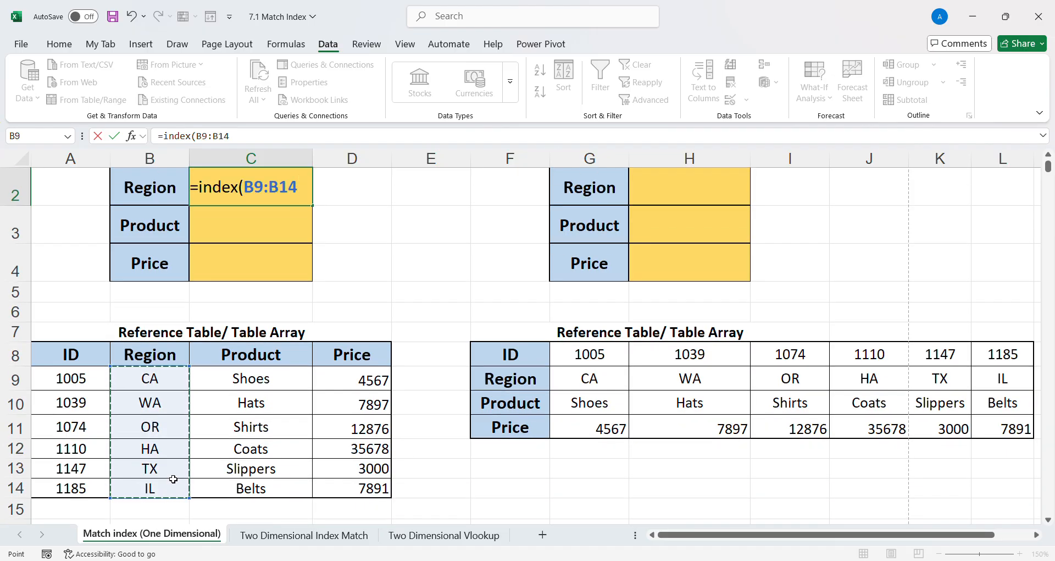
key("F4")
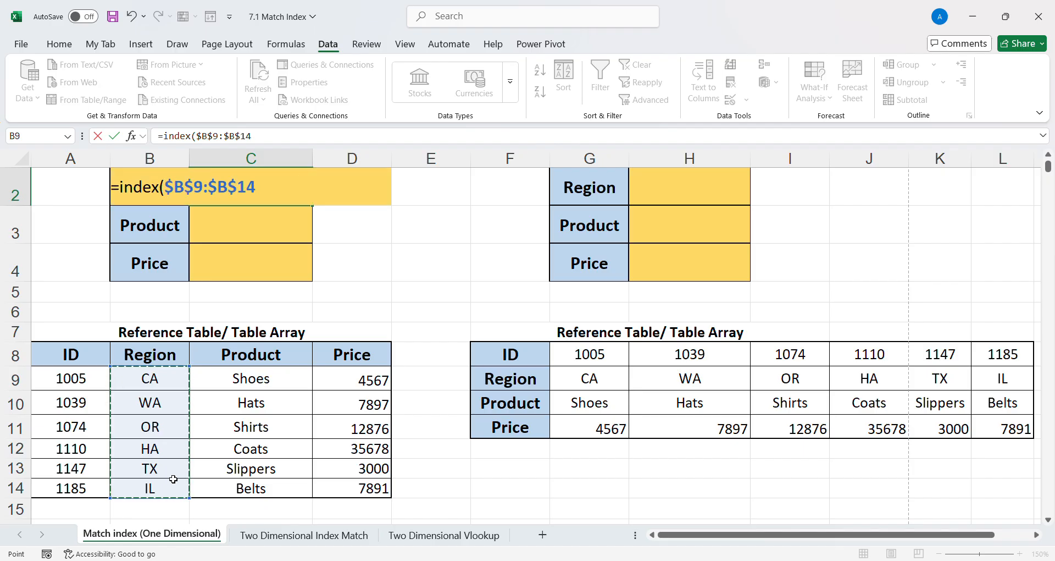
type(",")
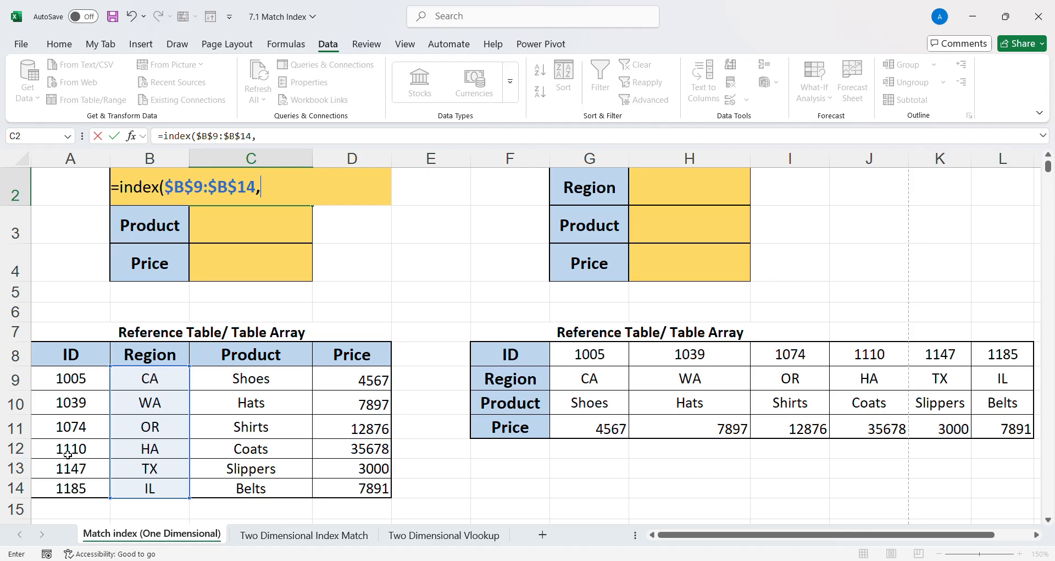
- Nest a MATCH function as the row argument, looking up C1 in the absolute ID range $A$9:$A$14
scroll(271, 226, "up", 1)
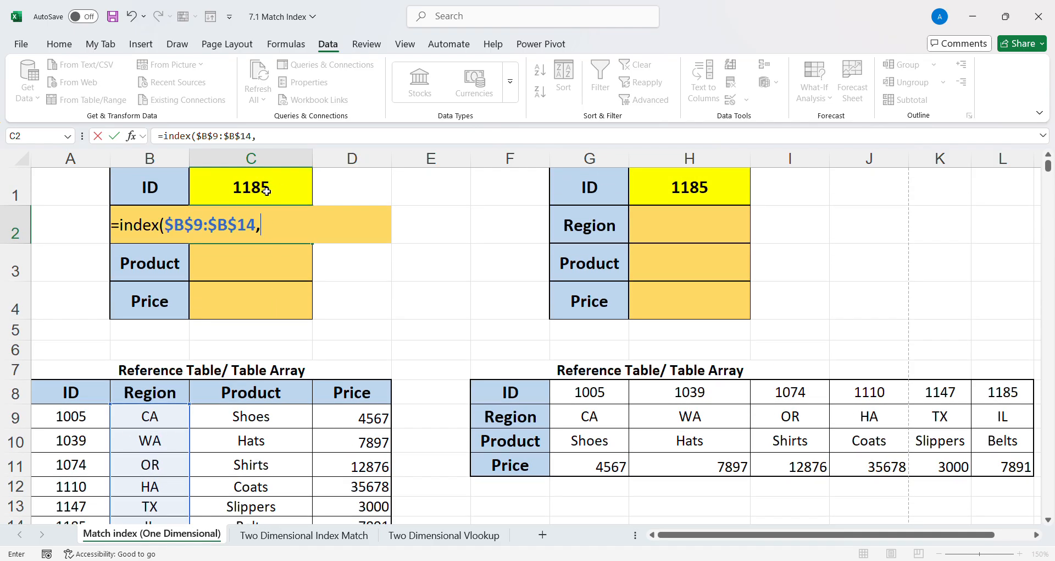
type("match(")
left_click(253, 186)
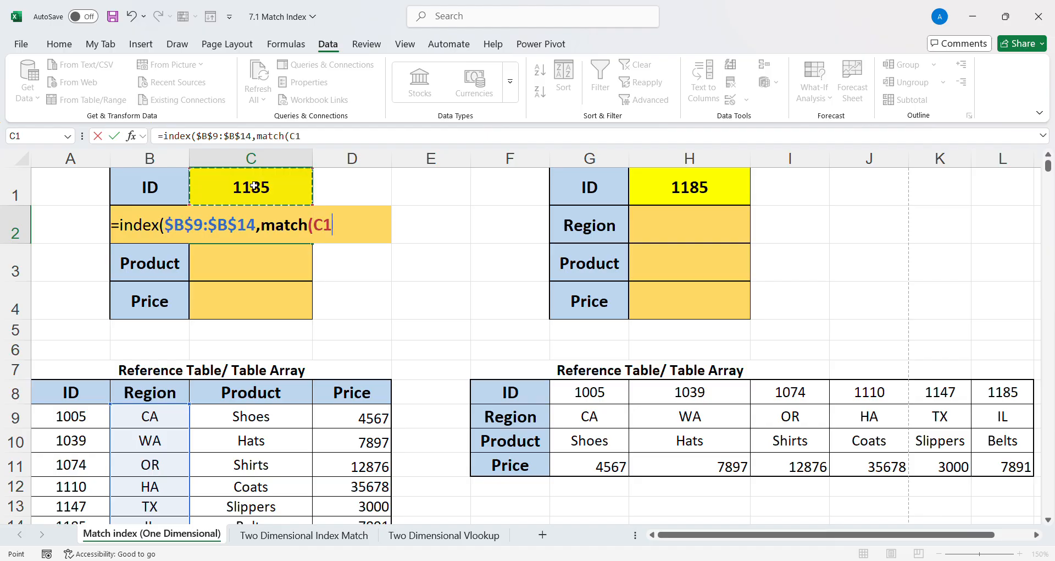
type(",")
scroll(140, 324, "down", 1)
left_click_drag(87, 378, 99, 484)
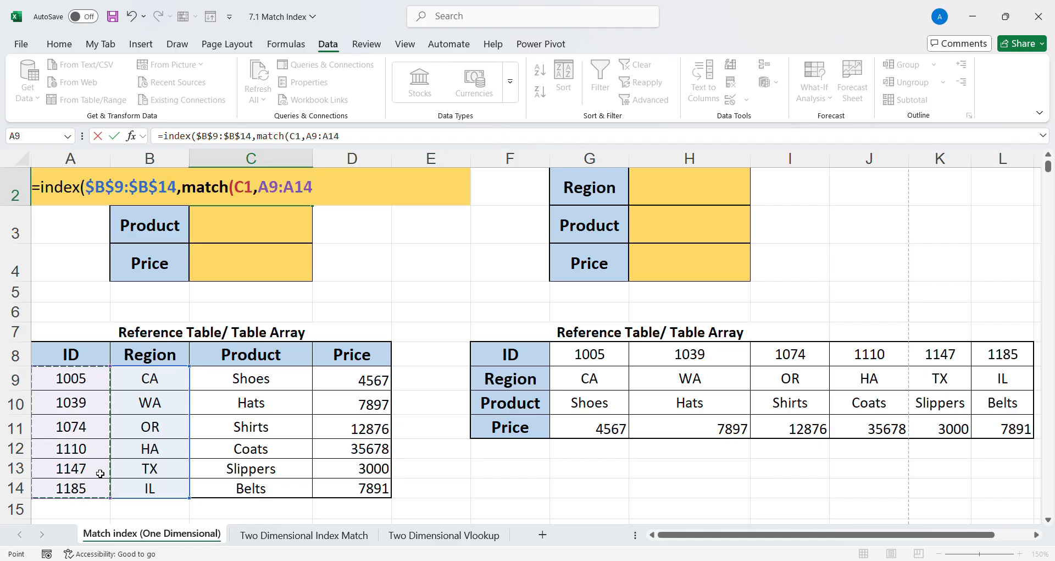
key("F4")
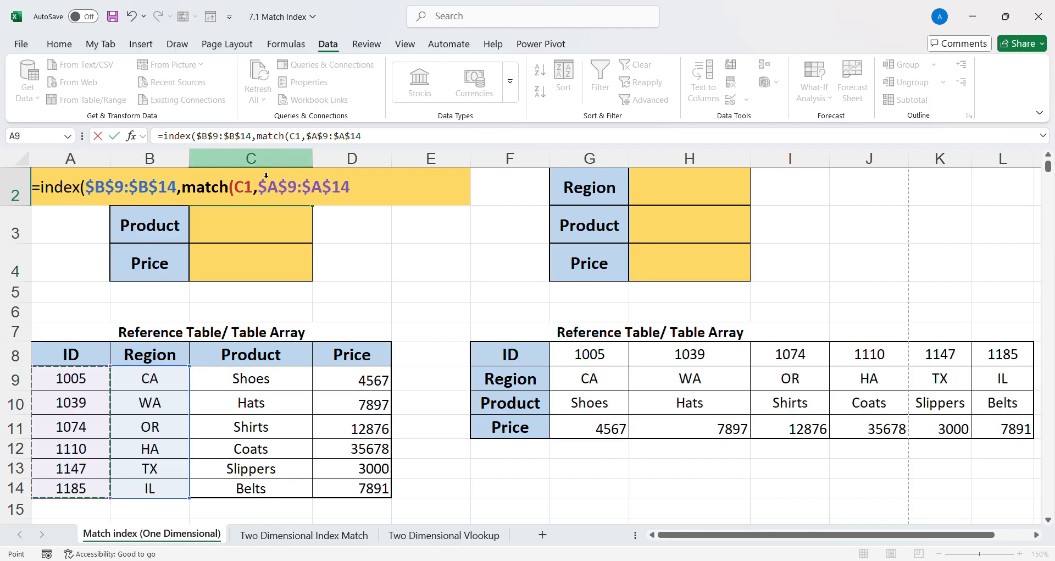
- Make the lookup reference absolute as $C$1, add match type 0, and close and enter the Region formula
left_click(243, 189)
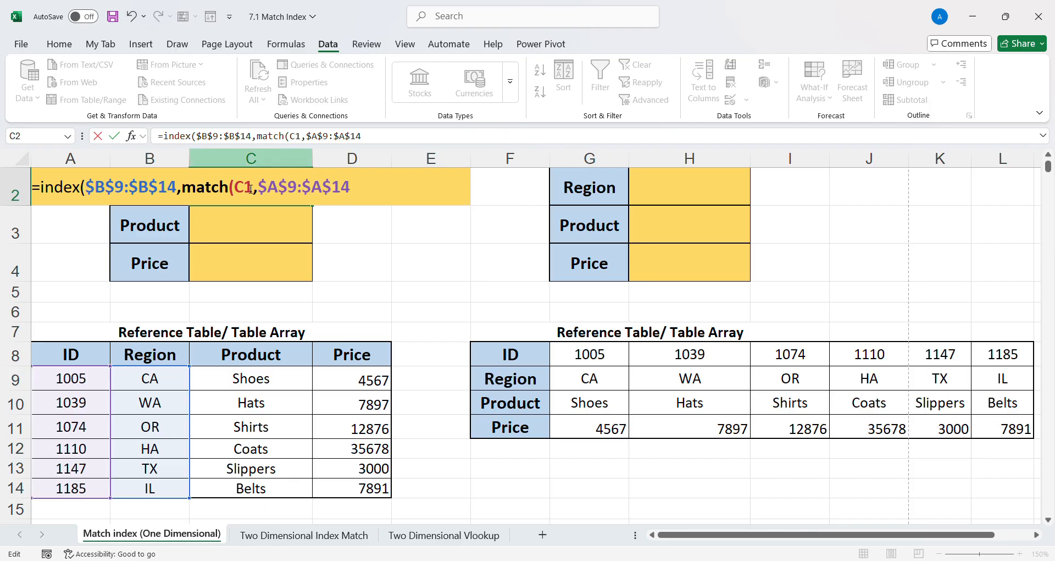
key("F4")
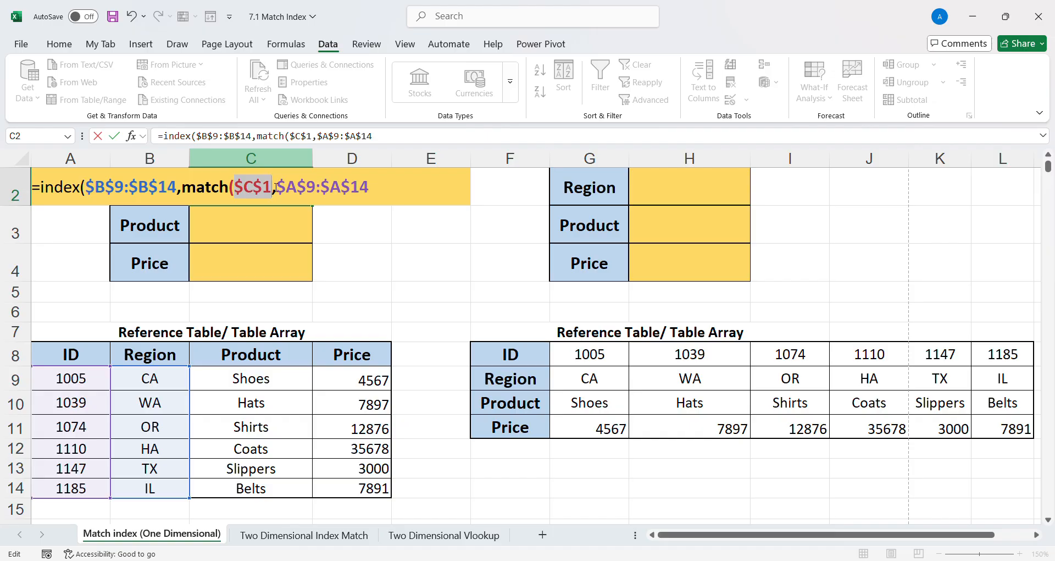
left_click(390, 190)
type(",0")
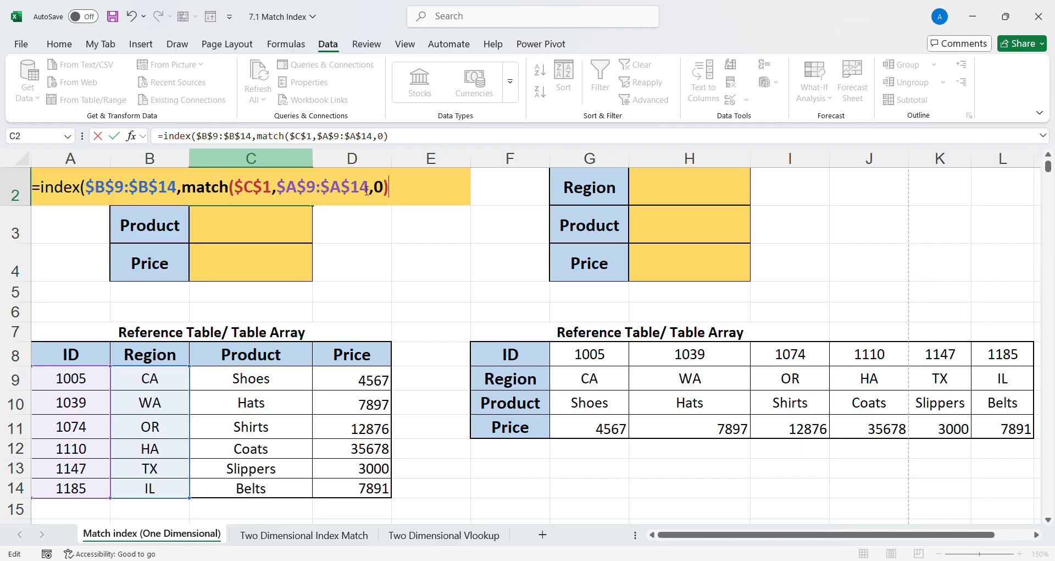
type(")")
key("Return")
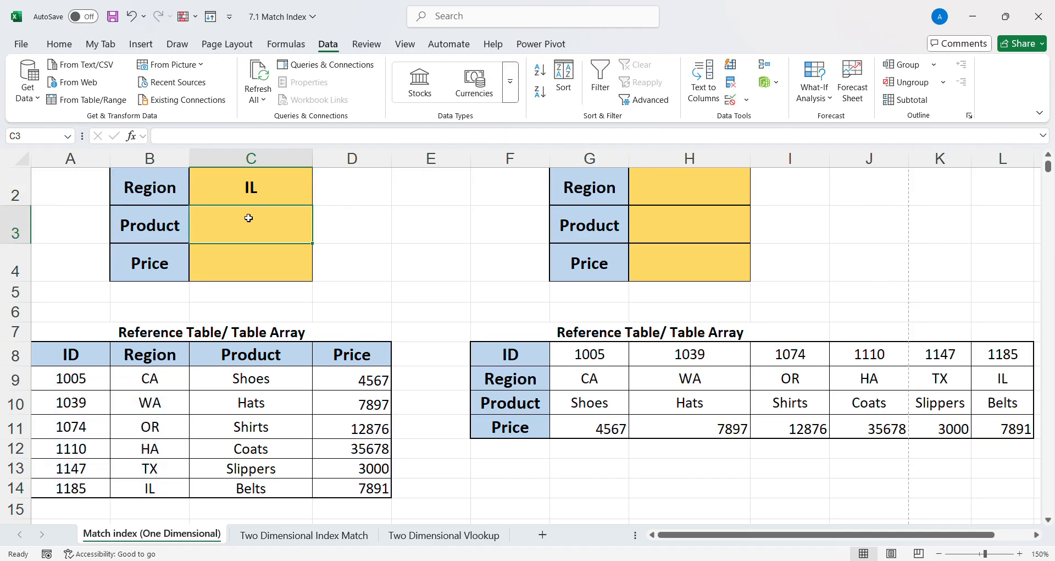
- Compare the ID in C1 and the Region result with the ID and region in row 14 of the reference table
scroll(250, 217, "up", 1)
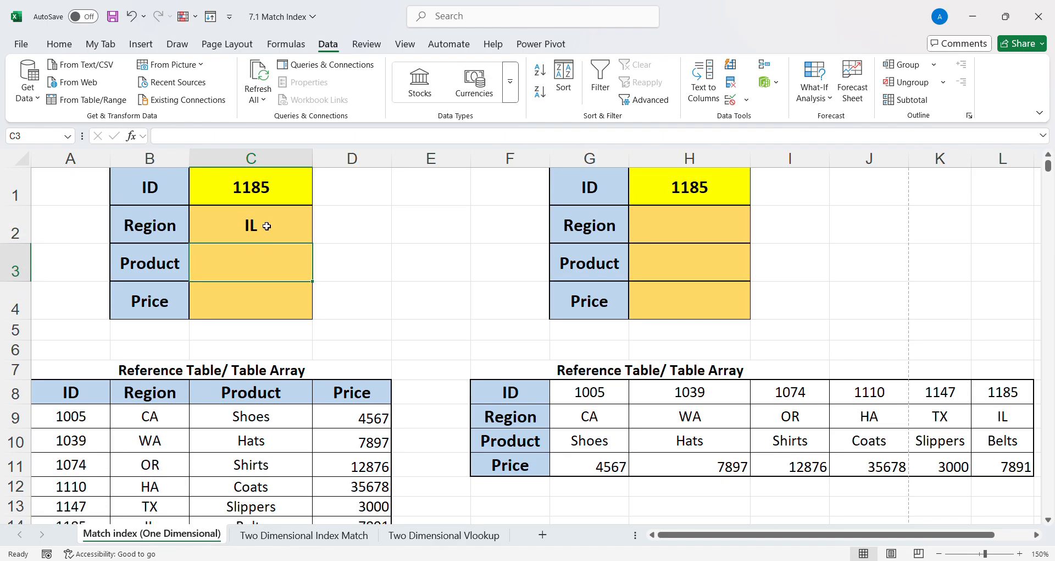
scroll(106, 479, "down", 1)
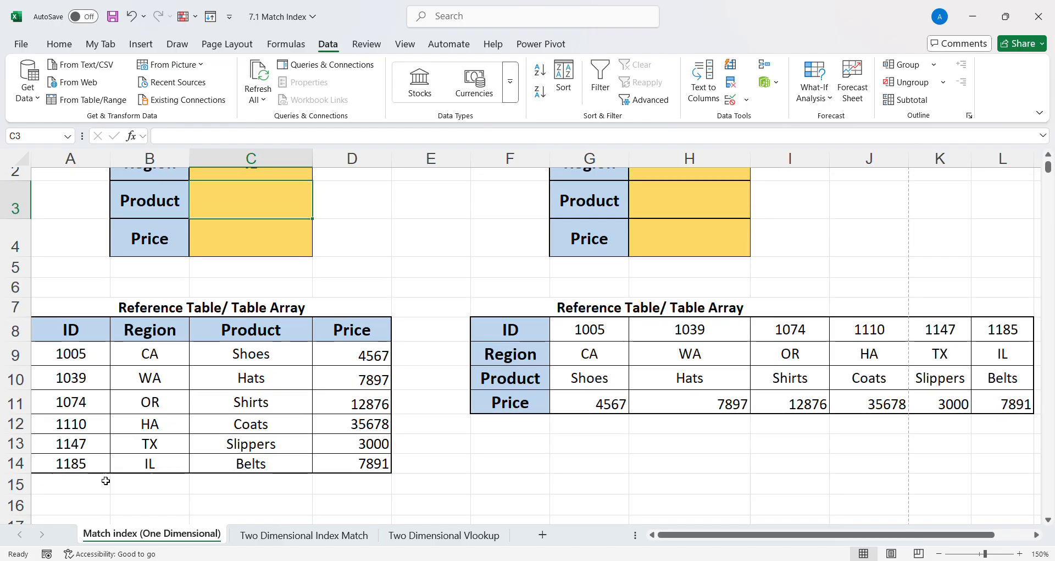
left_click_drag(77, 466, 132, 466)
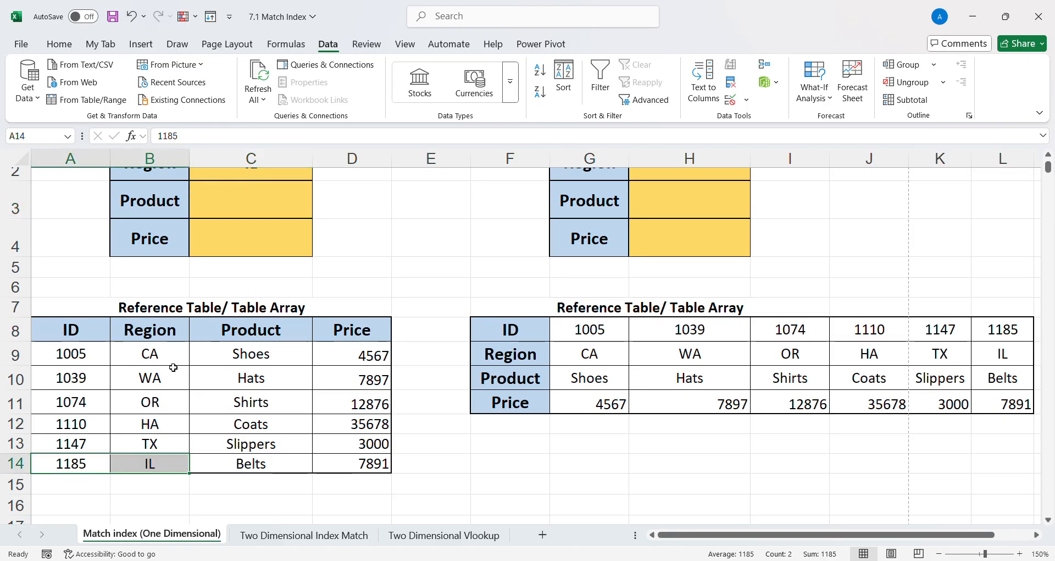
scroll(170, 429, "up", 1)
left_click(272, 197)
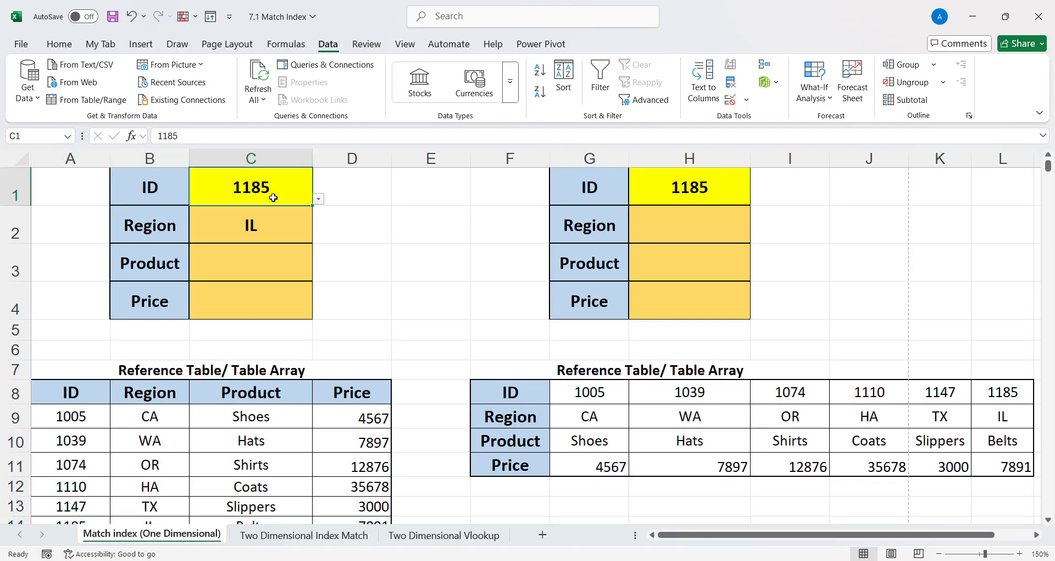
scroll(91, 503, "down", 2)
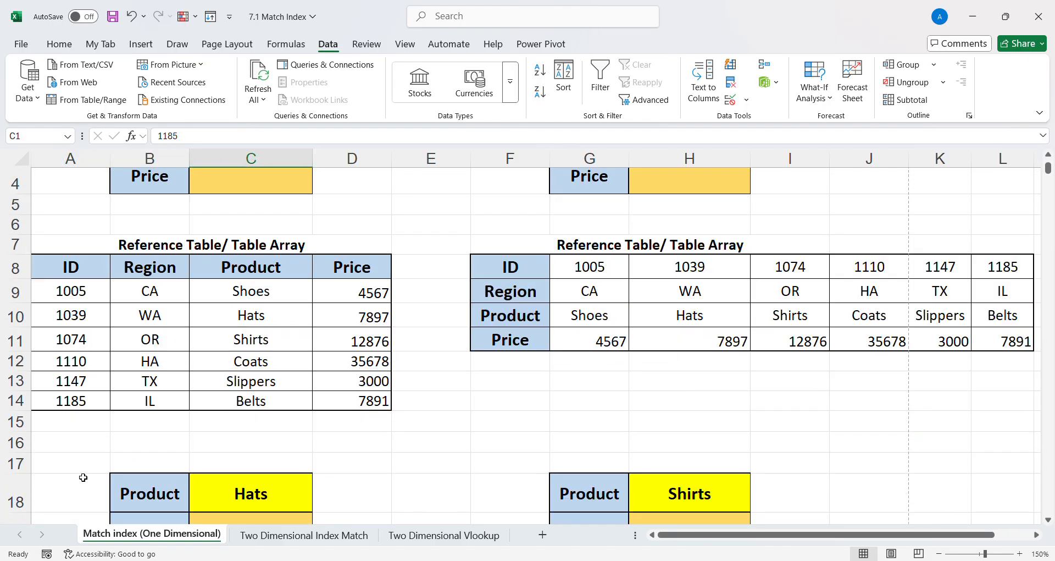
left_click_drag(72, 401, 147, 403)
scroll(193, 408, "up", 2)
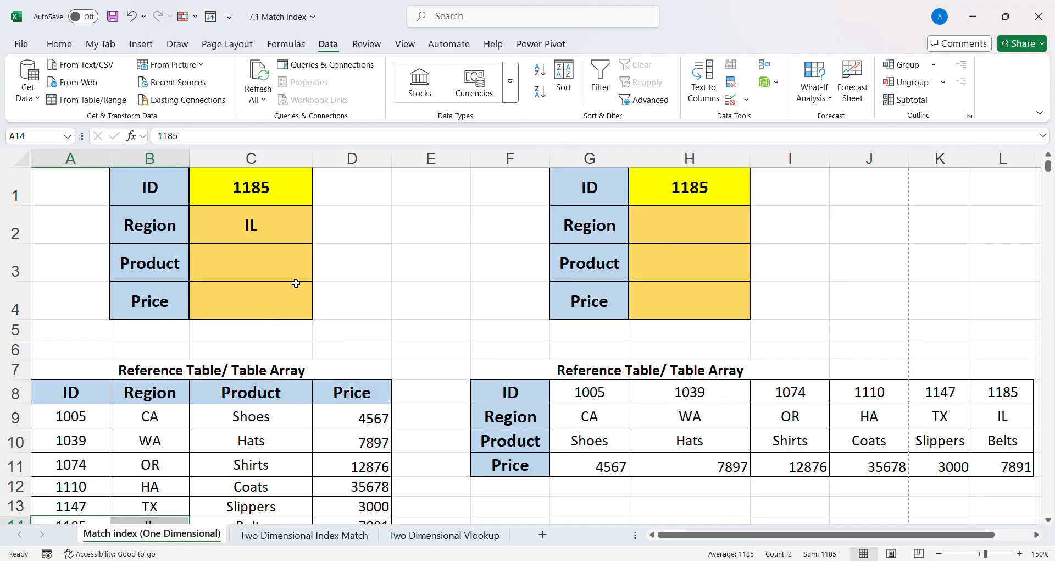
- Examine the MATCH part, the INDEX arguments and the whole formula in C2, leaving it unedited
double_click(275, 234)
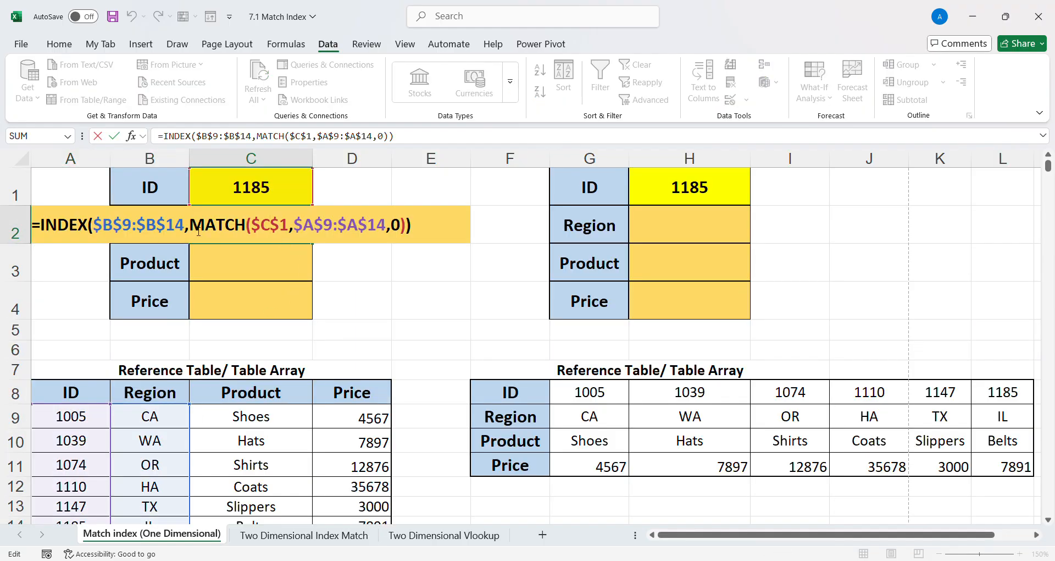
left_click_drag(195, 231, 409, 231)
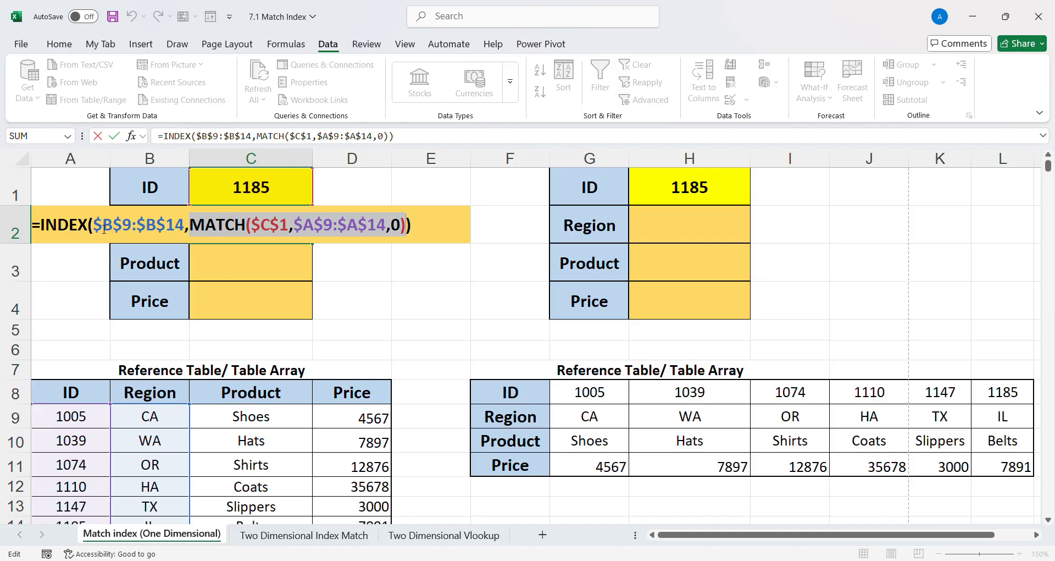
left_click_drag(94, 229, 396, 231)
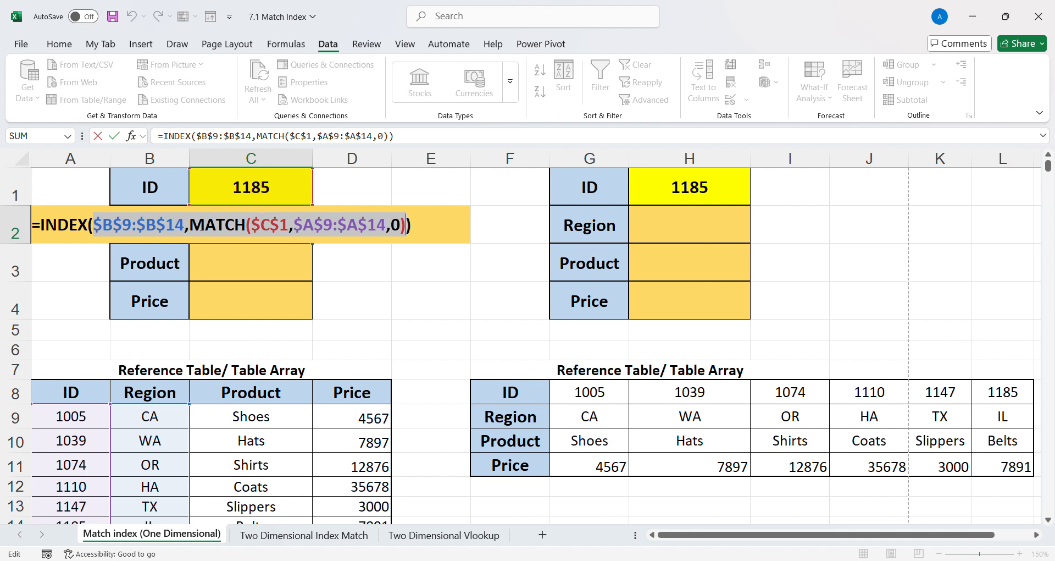
left_click_drag(89, 231, 417, 230)
left_click_drag(33, 231, 413, 231)
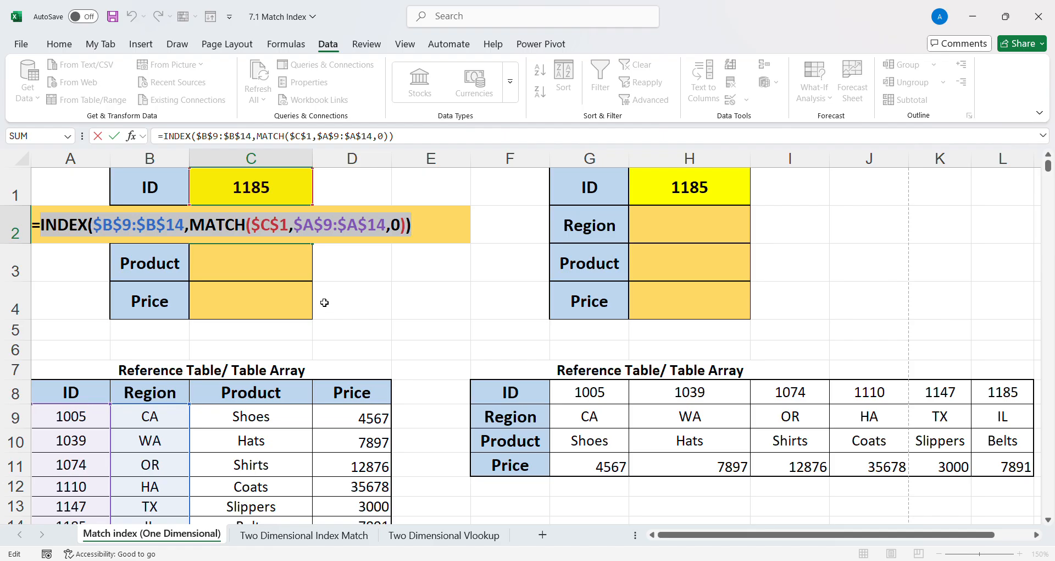
left_click(278, 279)
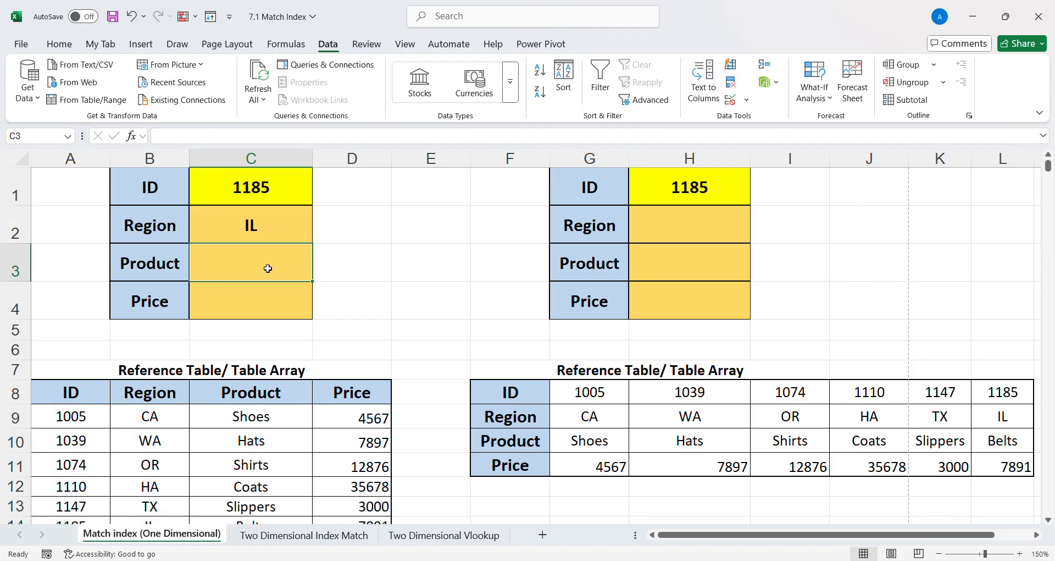
- Fill the Region formula from C2 down to the Product and Price cells C3:C4
left_click(259, 226)
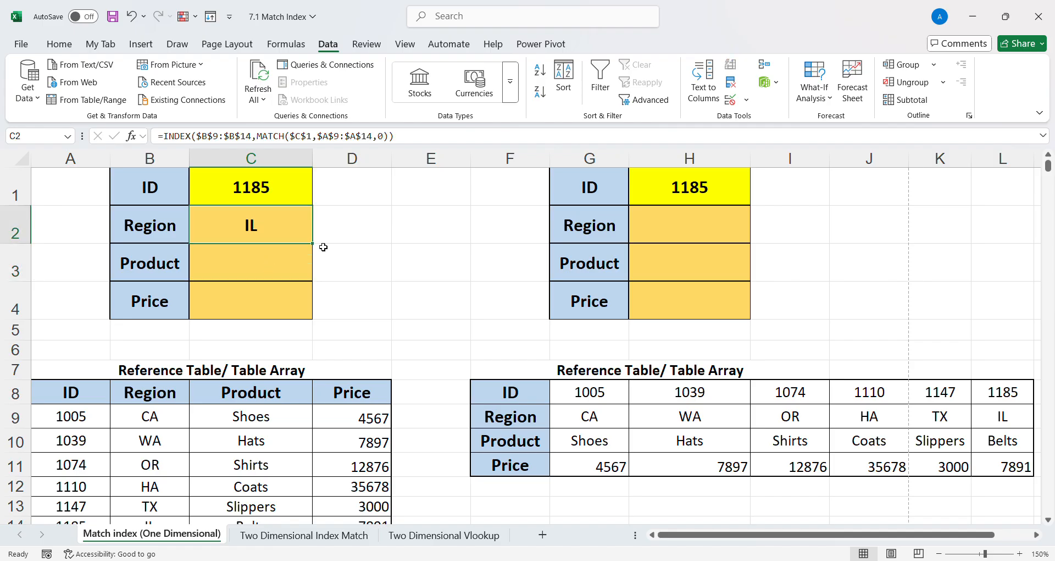
left_click_drag(312, 244, 309, 311)
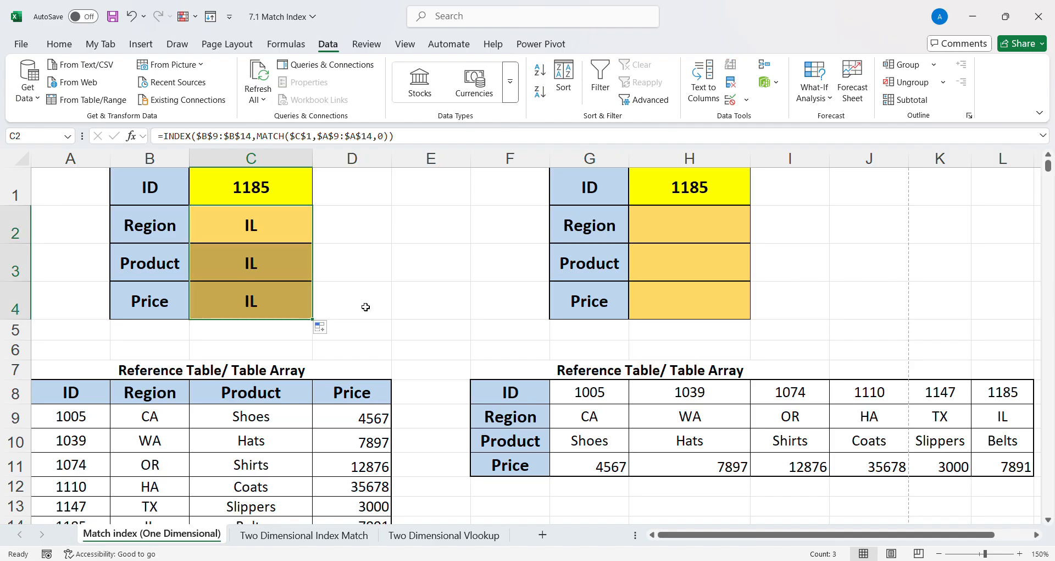
- Replace the INDEX array in the Product formula in C3 with the Product column as the absolute range $C$9:$C$14
double_click(258, 269)
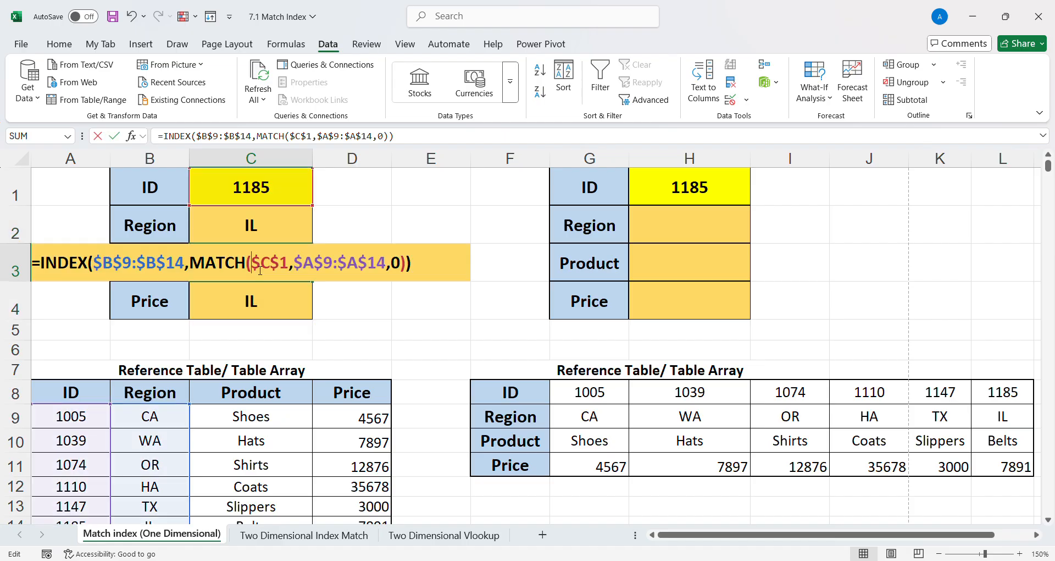
left_click_drag(188, 268, 110, 274)
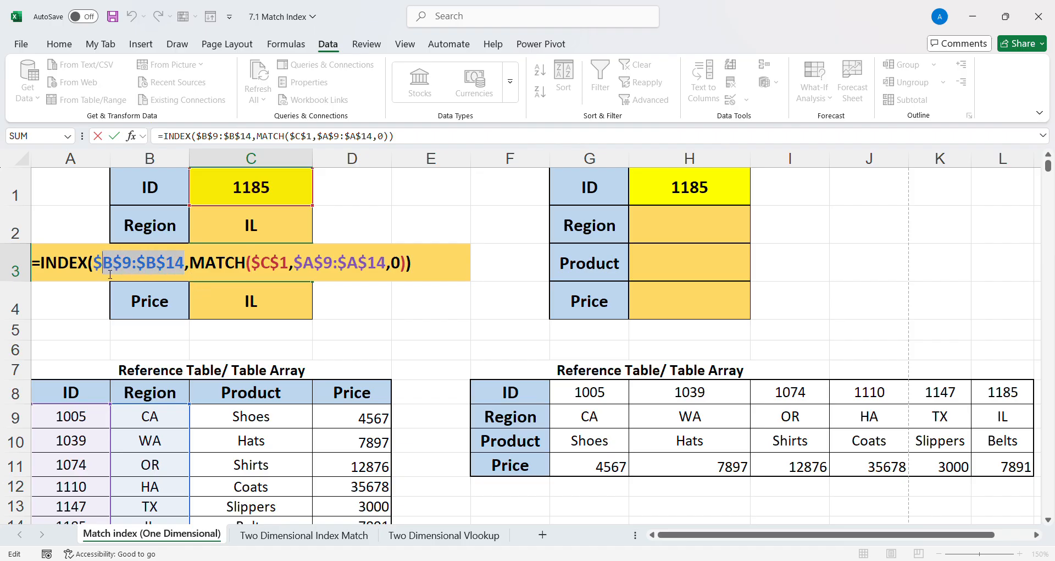
key("BackSpace")
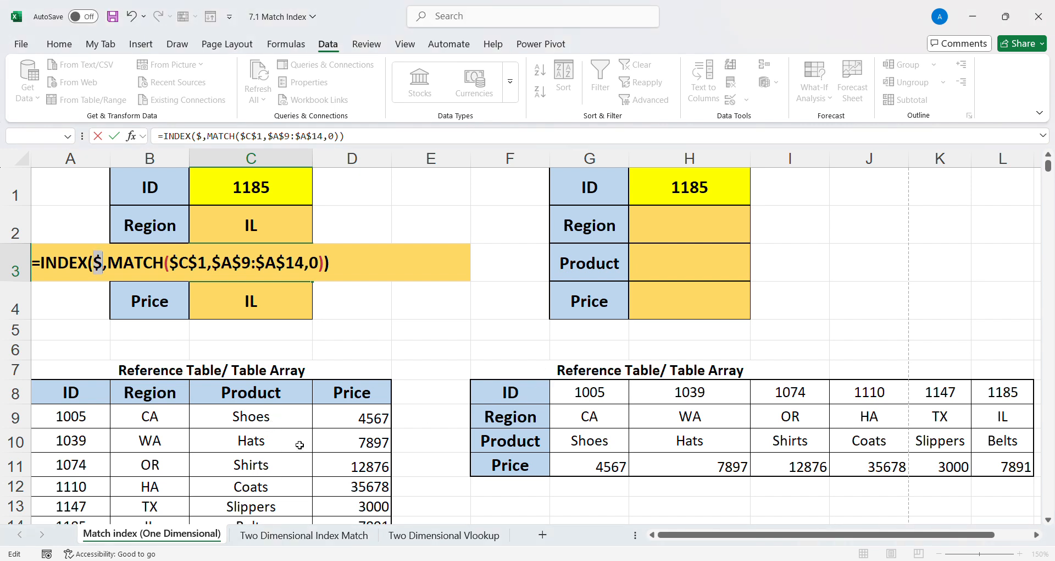
left_click_drag(266, 420, 268, 488)
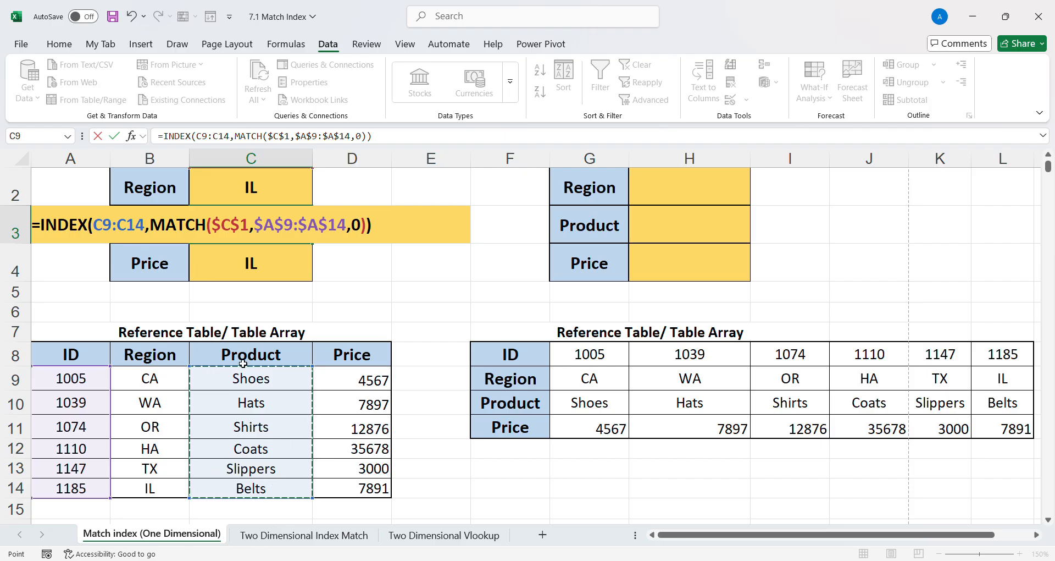
key("F4")
left_click(425, 227)
key("Return")
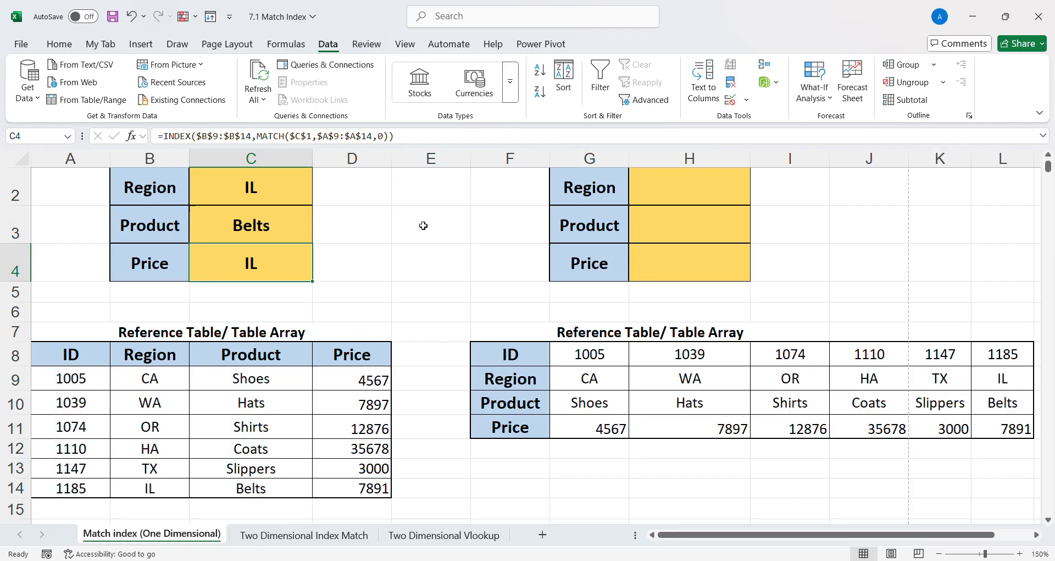
- Replace the INDEX array in the Price formula in C4 with the Price column as the absolute range $D$9:$D$14
double_click(269, 272)
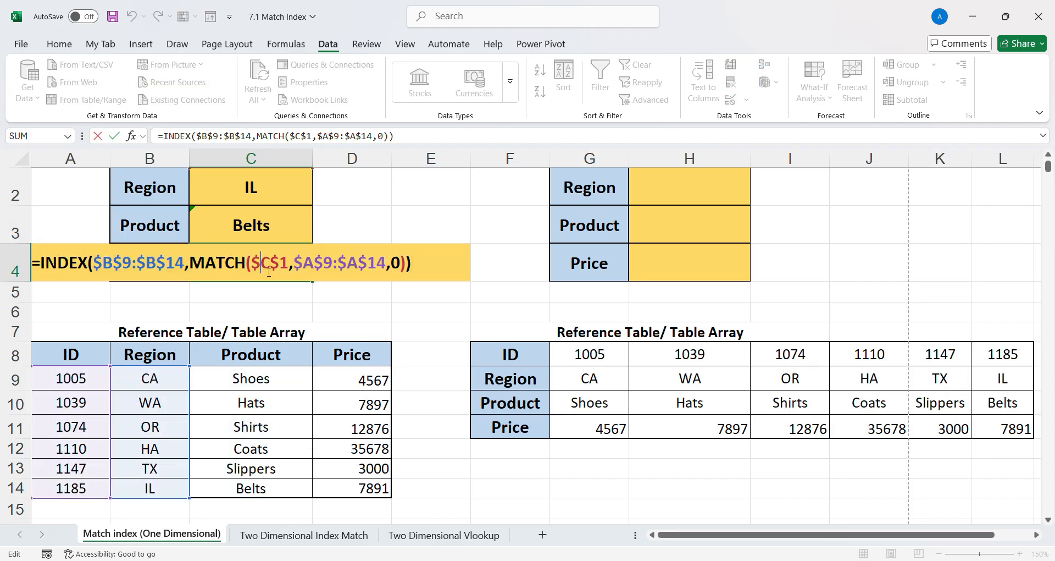
left_click_drag(184, 264, 102, 264)
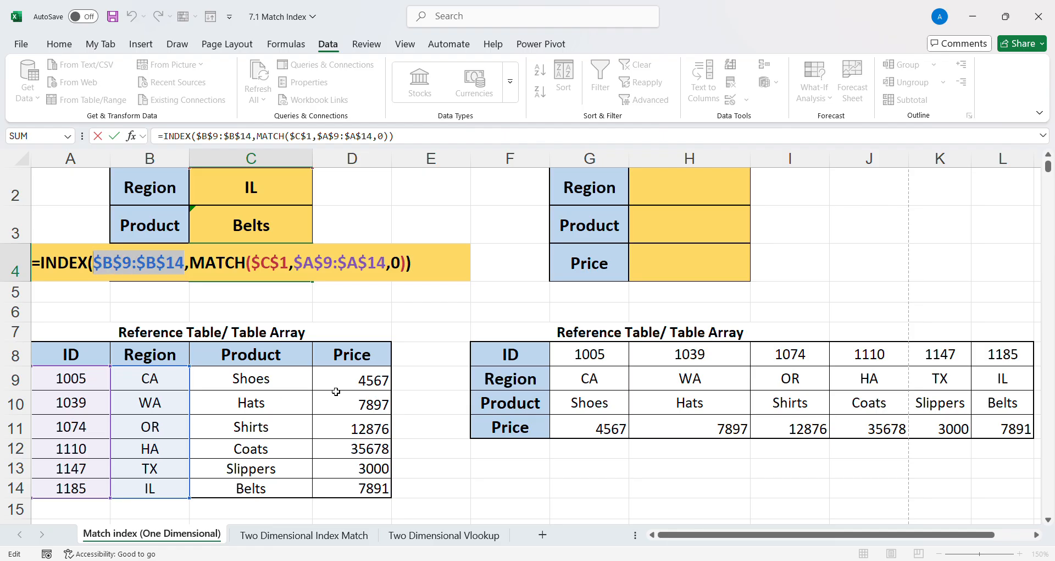
key("BackSpace")
left_click_drag(360, 385, 367, 487)
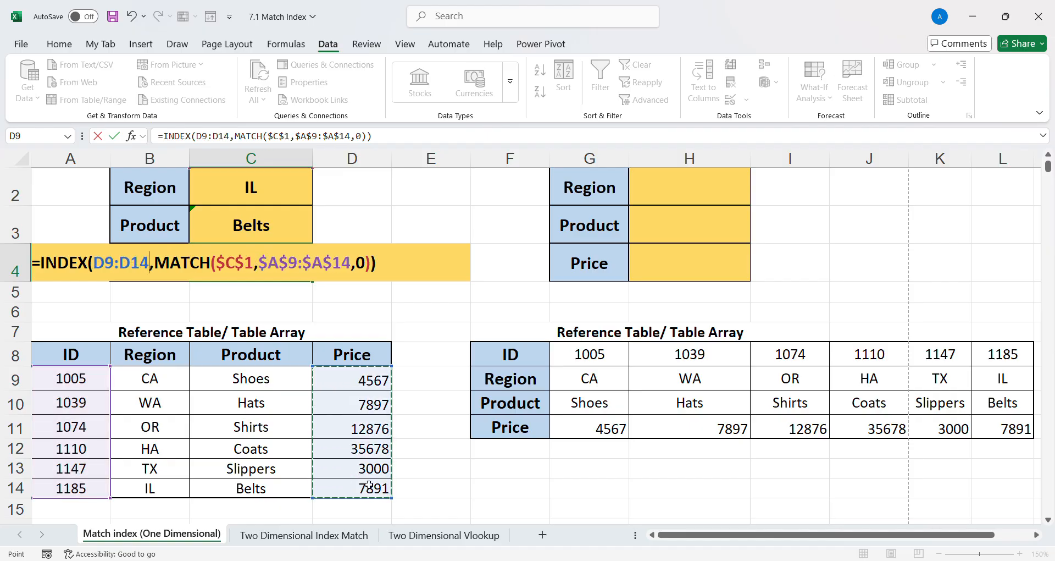
key("F4")
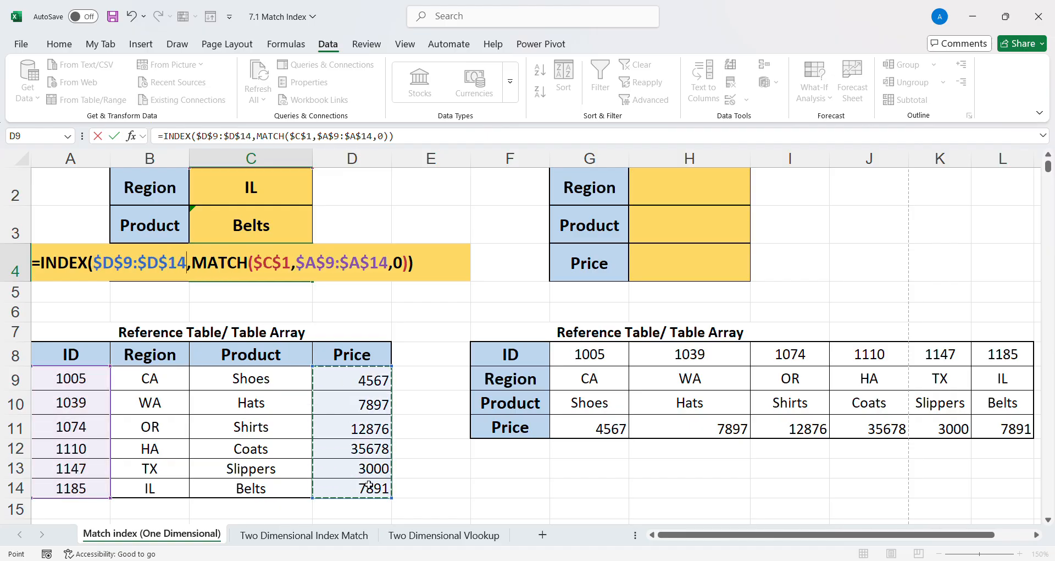
key("Return")
- Label cell D1, beside the ID lookup value, as FORMULA
scroll(409, 401, "up", 1)
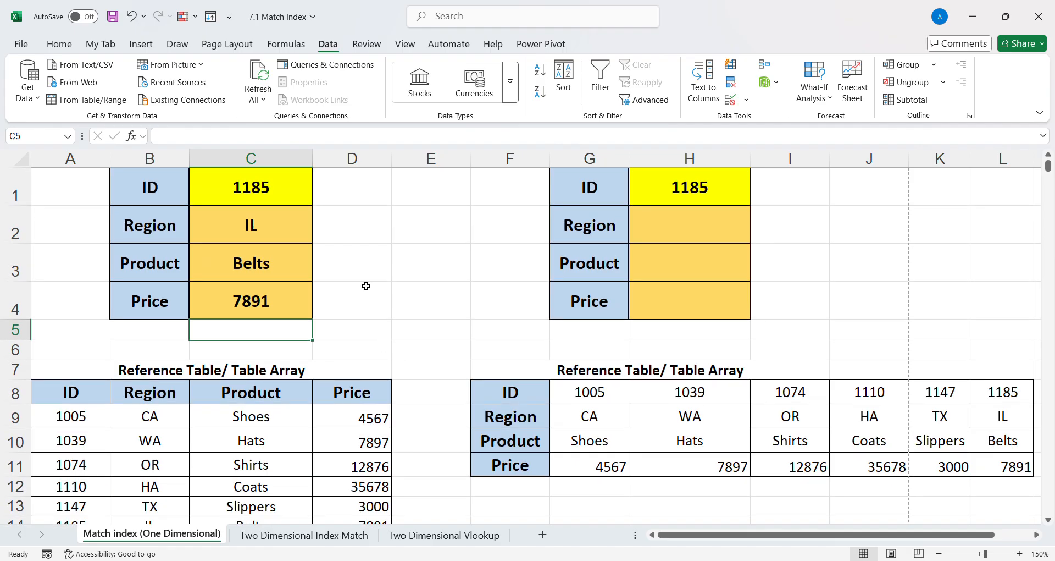
left_click(350, 194)
type("fo")
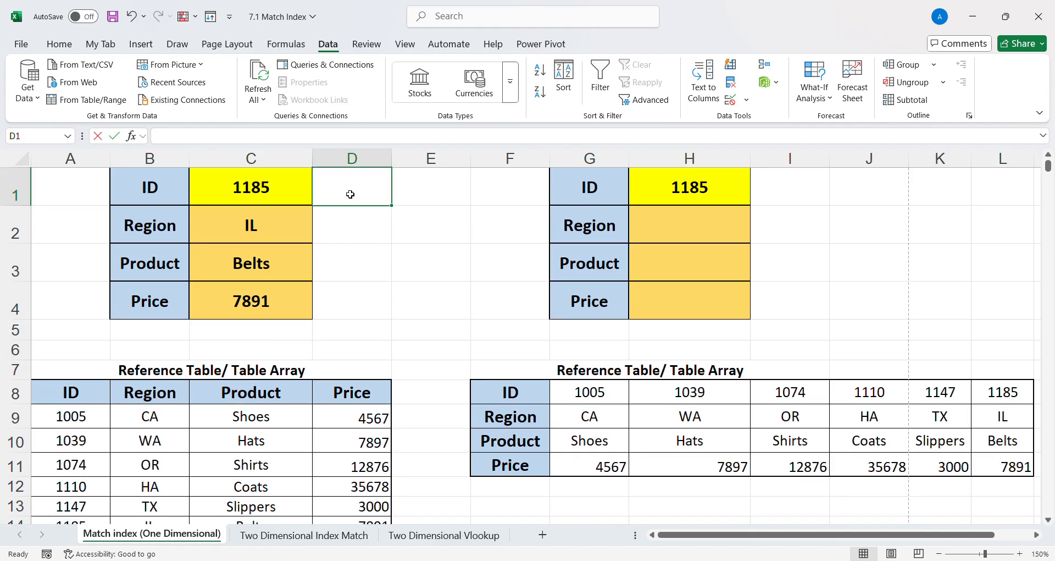
key("BackSpace")
key("BackSpace")
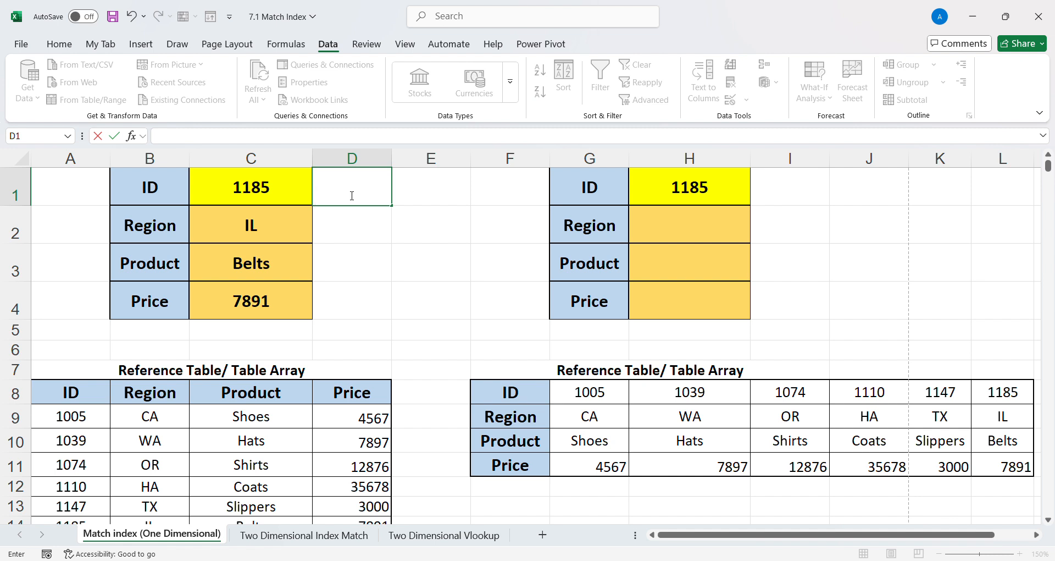
type("FORMULA")
- Show the Region formula as text in D2 with =FORMULATEXT(C2) and fill it down to D4
left_click(362, 233)
type("=")
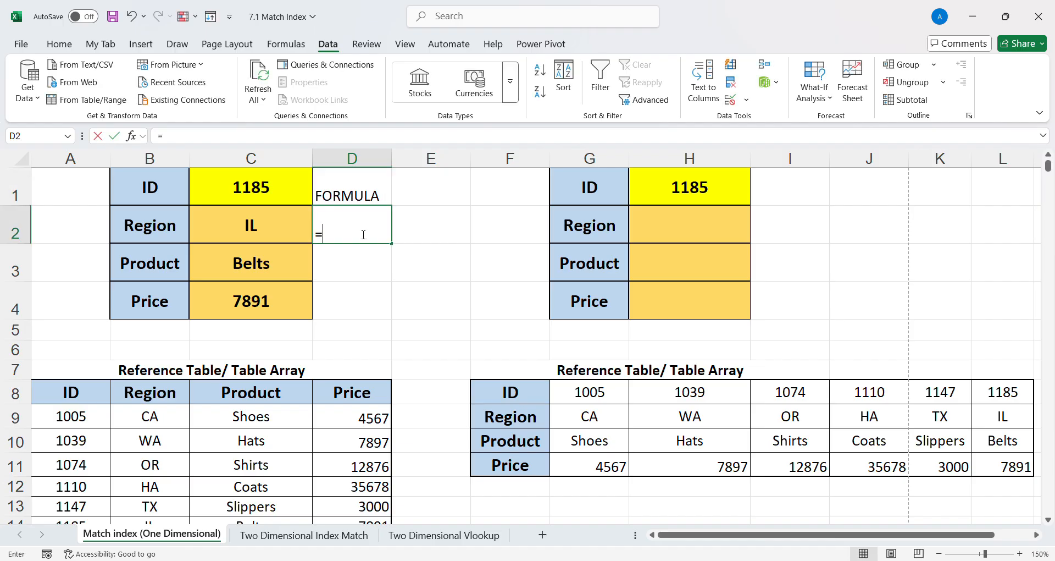
type("FORMULA")
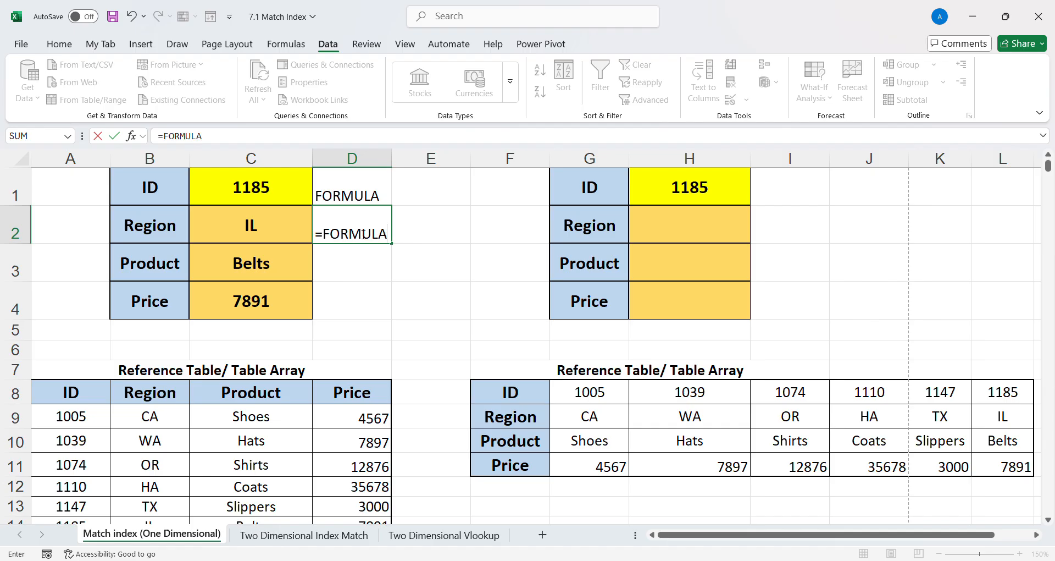
key("Tab")
left_click(293, 233)
type(")")
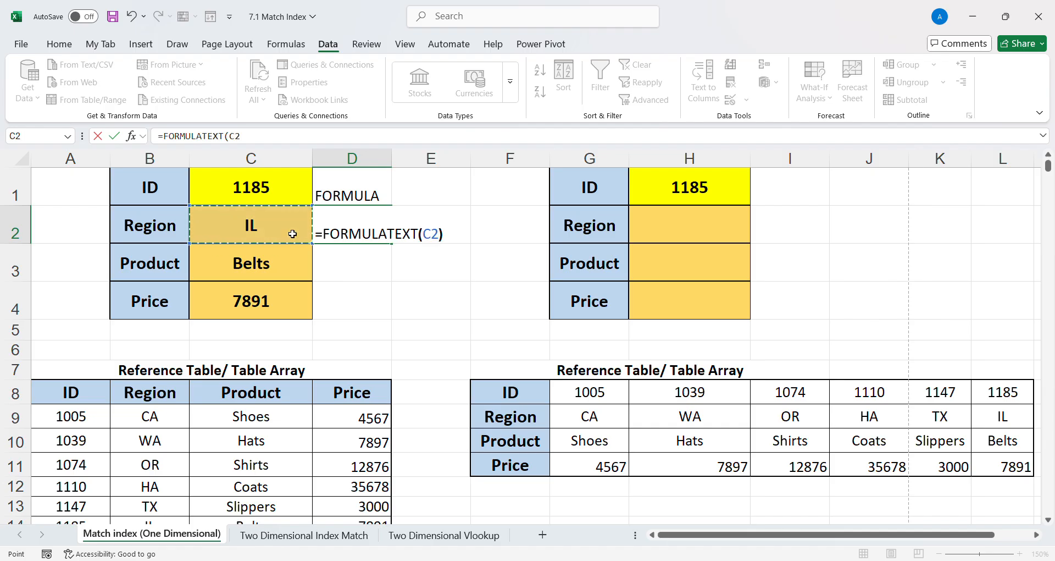
key("Return")
left_click(360, 234)
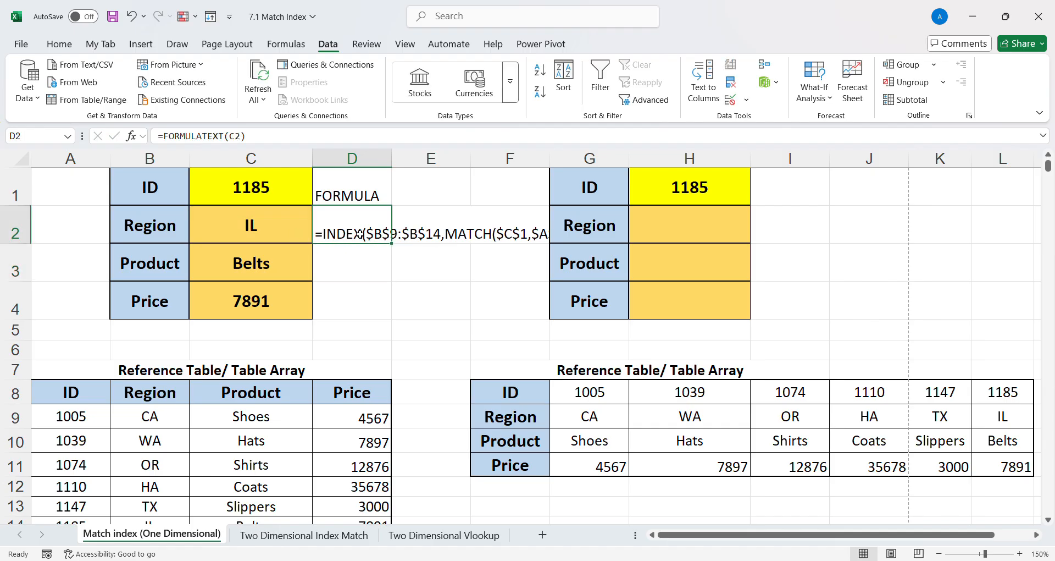
left_click_drag(391, 242, 391, 315)
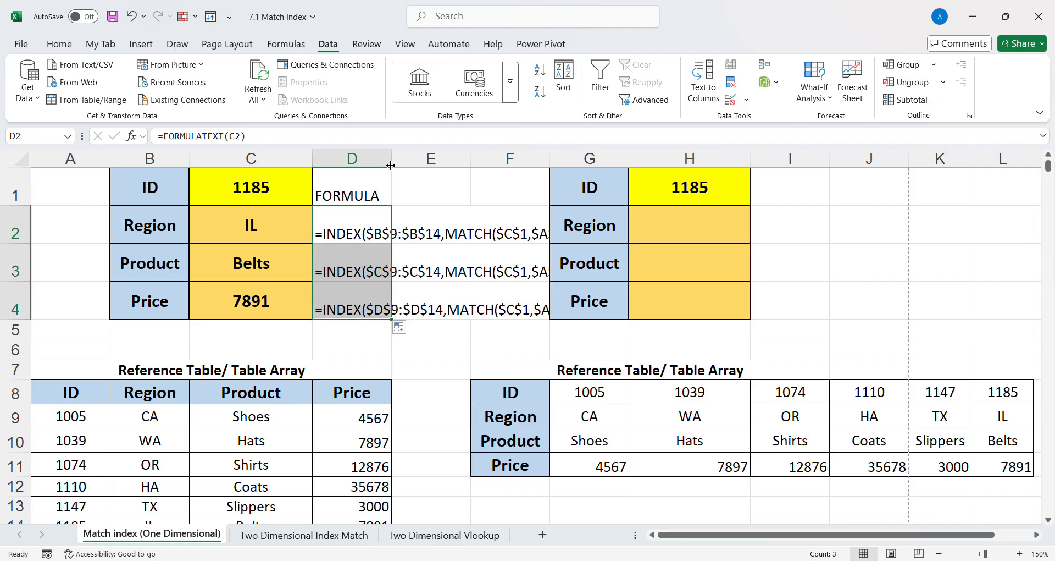
- Narrow column F slightly and fit the width of column D to the formula texts
left_click_drag(550, 161, 539, 161)
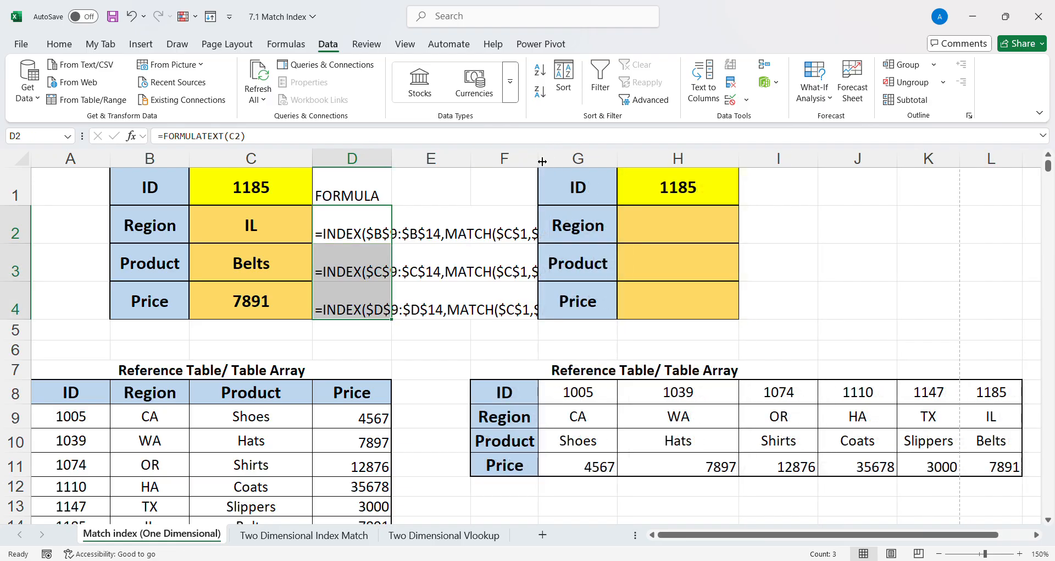
left_click_drag(391, 159, 392, 159)
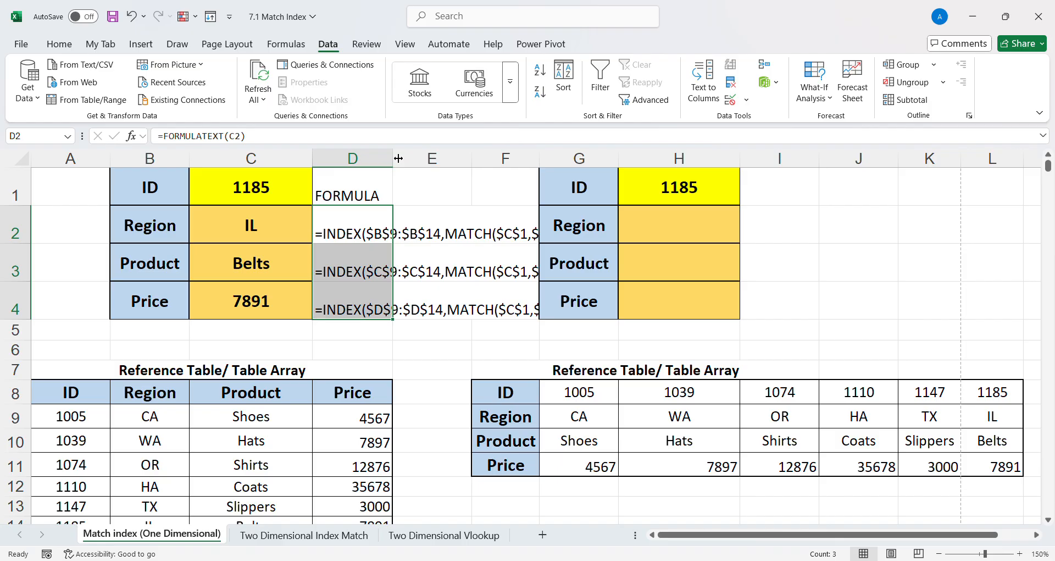
double_click(398, 158)
left_click(365, 227)
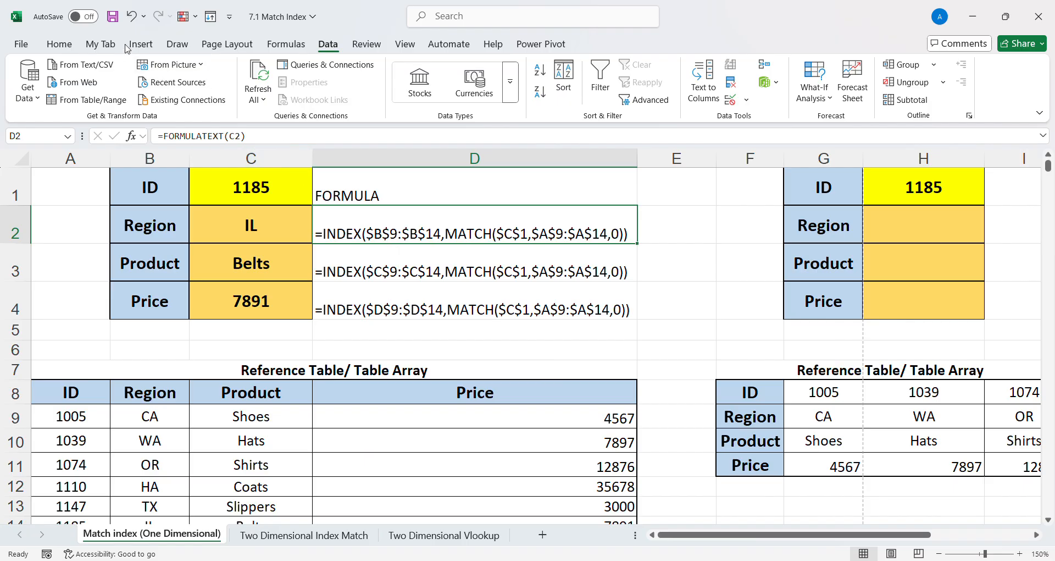
- Bracket the $B$9:$B$14 array in the D2 formula text with the red pen and select column B to point it out
left_click(177, 44)
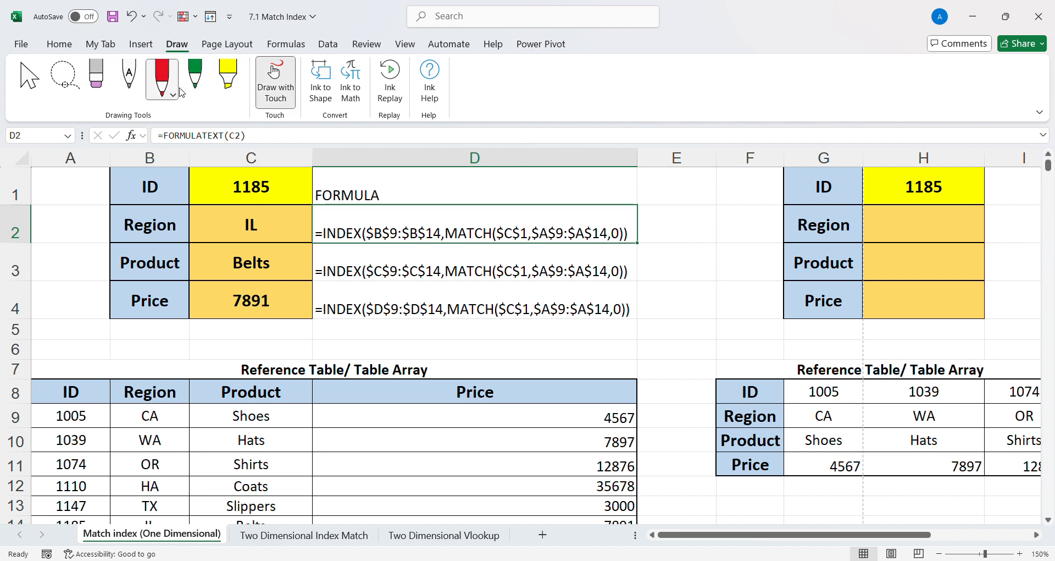
left_click(163, 82)
left_click_drag(374, 223, 434, 222)
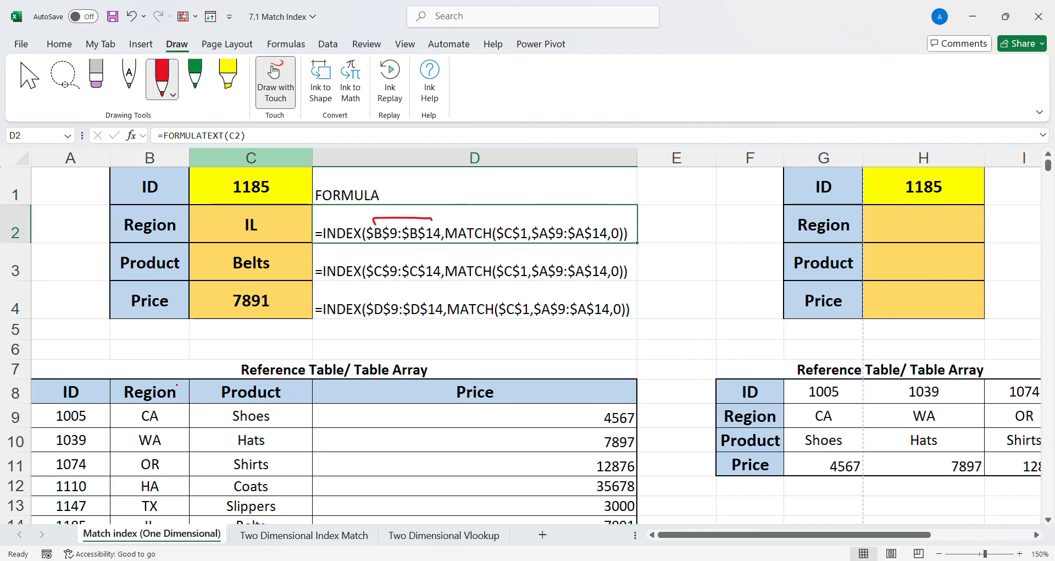
left_click(162, 158)
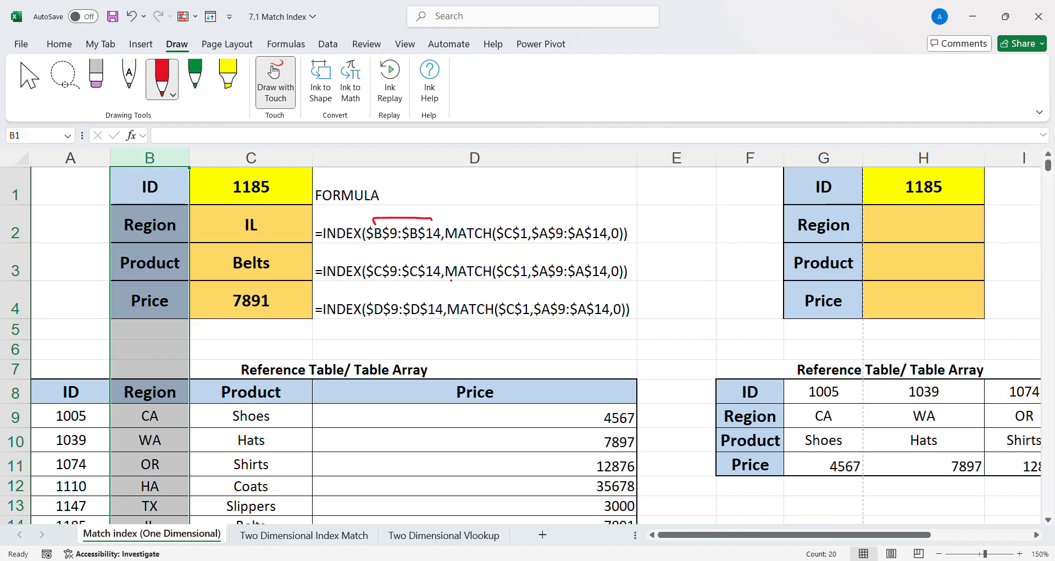
- Bracket $C$9:$C$14 in D3 and $D$9:$D$14 in D4 in red ink, and tick and select the Product and Price columns
left_click_drag(369, 255, 431, 255)
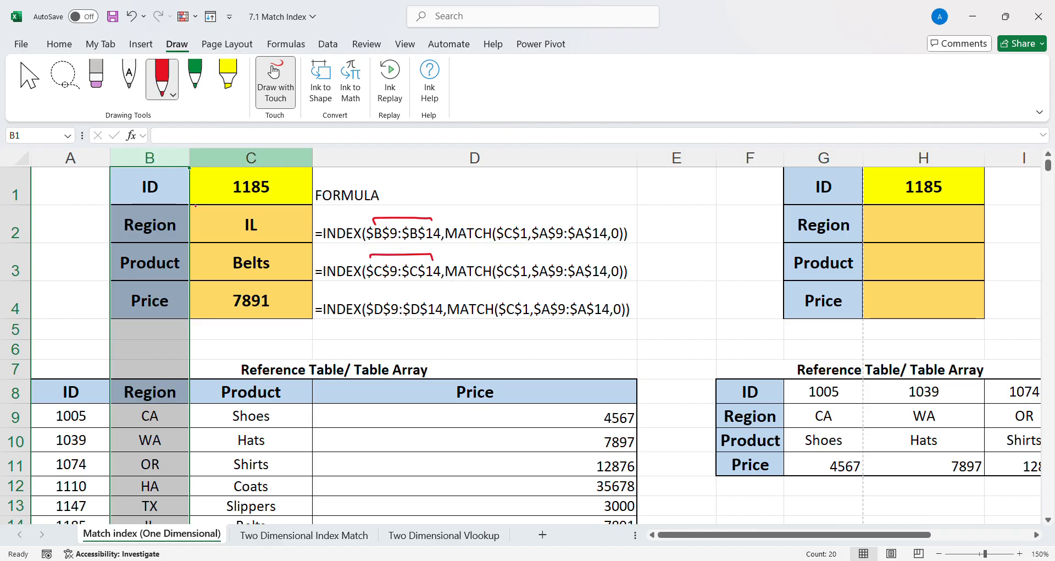
left_click_drag(219, 367, 239, 350)
left_click_drag(381, 296, 435, 298)
left_click_drag(457, 363, 483, 356)
left_click(487, 159)
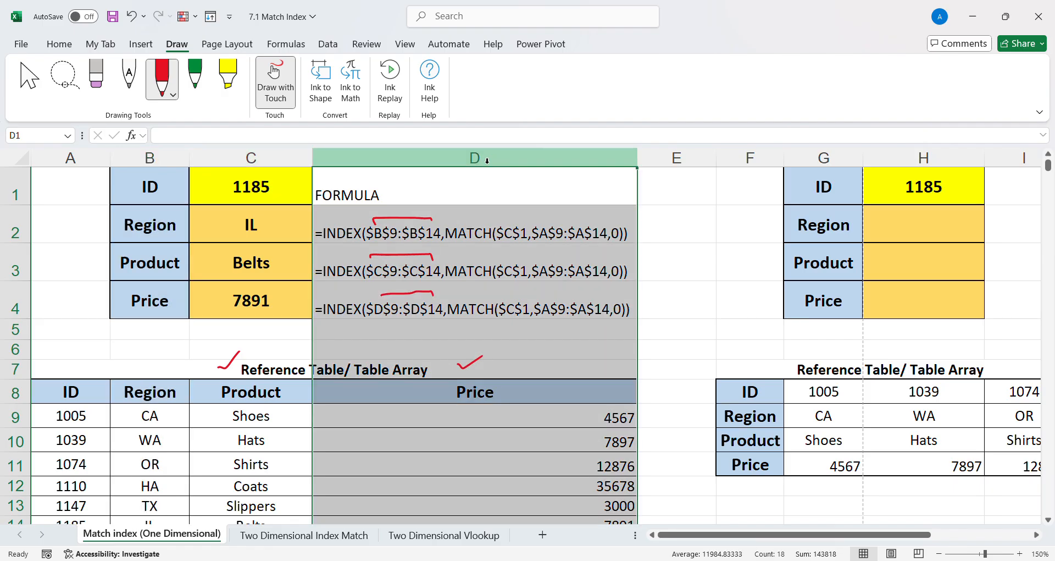
left_click(272, 162)
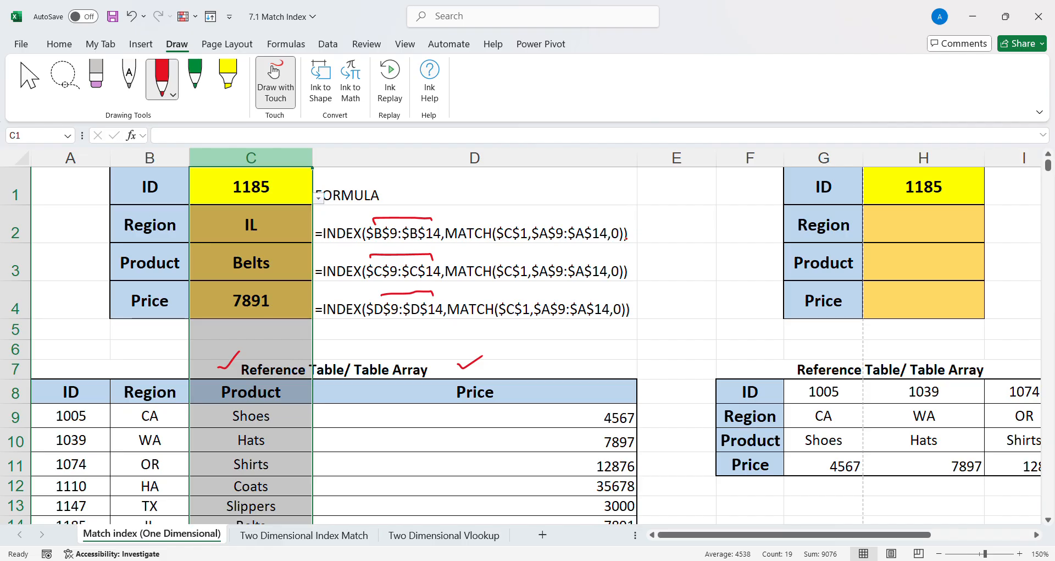
- Bracket the $A$9:$A$14 lookup array in D2 in red ink, select column A and mark its IDs with a brace
mouse_move(547, 224)
left_mouse_down()
mouse_move(549, 215)
mouse_move(603, 231)
left_mouse_up()
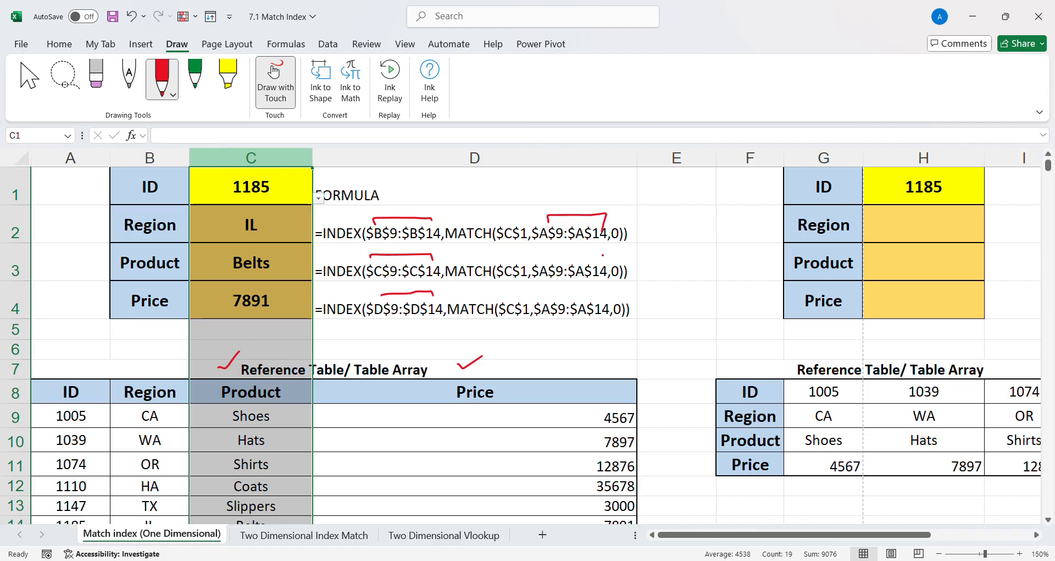
left_click(98, 162)
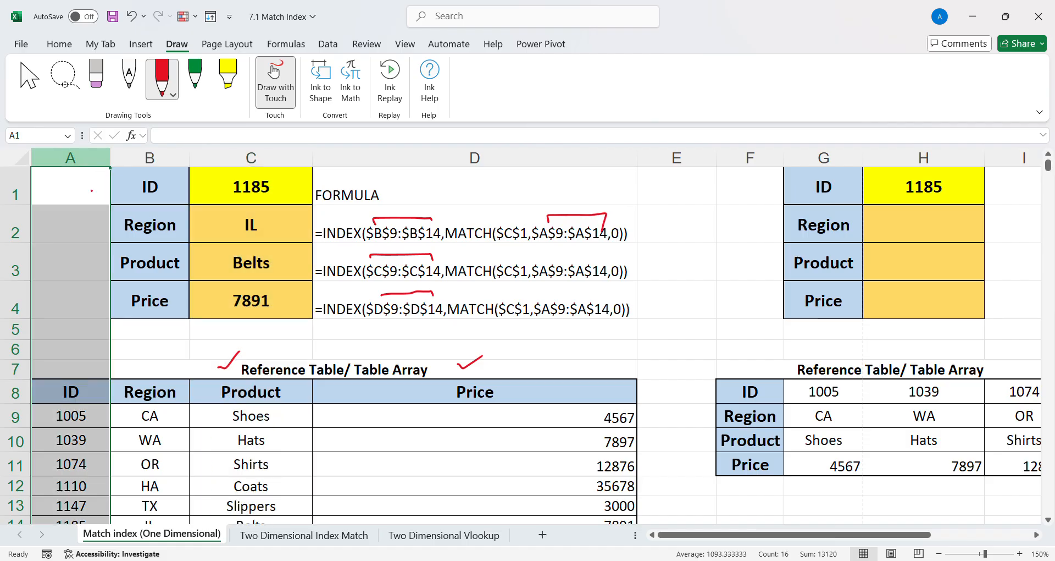
left_click_drag(45, 417, 44, 494)
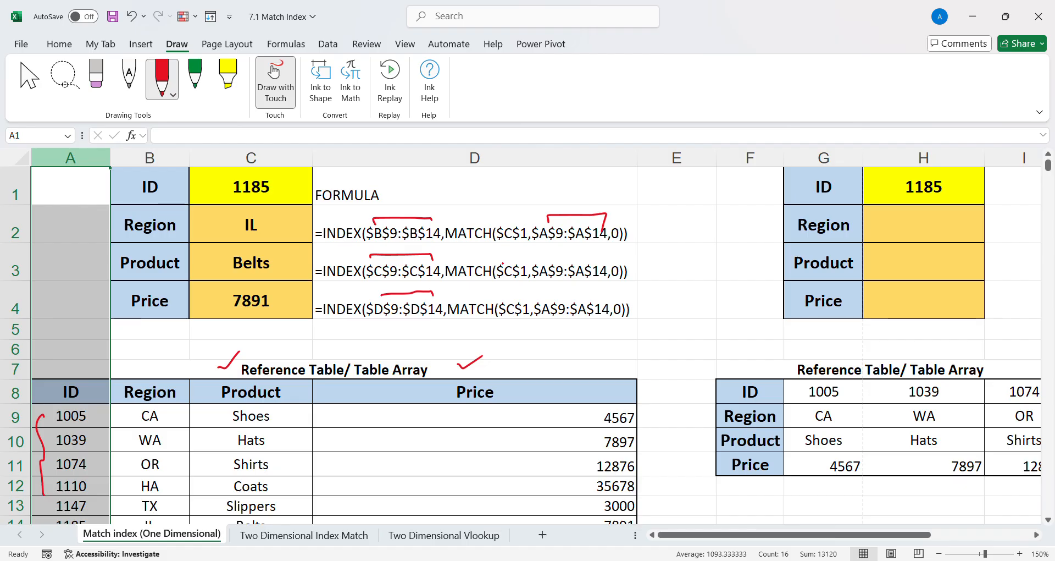
- Tick $C$1 and the match type 0 in the D2 formula text, circle the ID in C1 in red ink, and stop inking
left_click_drag(510, 222, 530, 207)
mouse_move(257, 174)
left_mouse_down()
mouse_move(226, 192)
mouse_move(278, 196)
mouse_move(265, 175)
left_mouse_up()
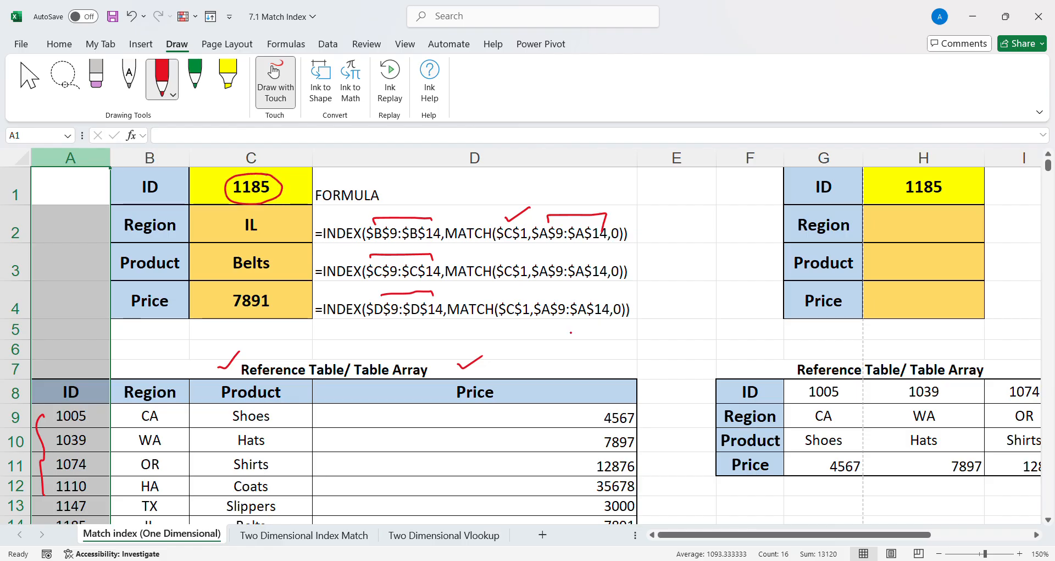
mouse_move(622, 212)
left_mouse_down()
mouse_move(627, 219)
mouse_move(636, 207)
left_mouse_up()
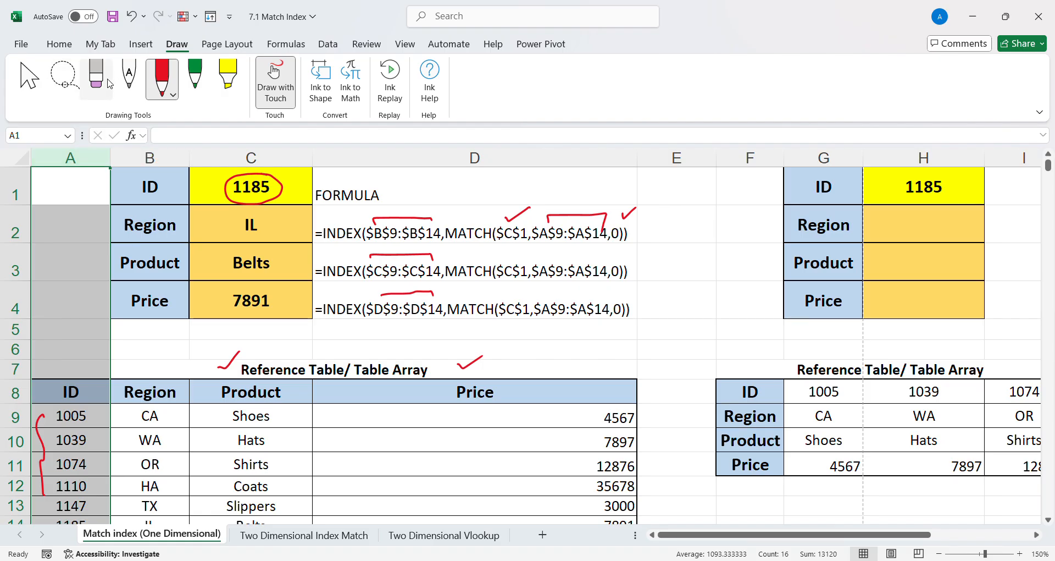
left_click(30, 77)
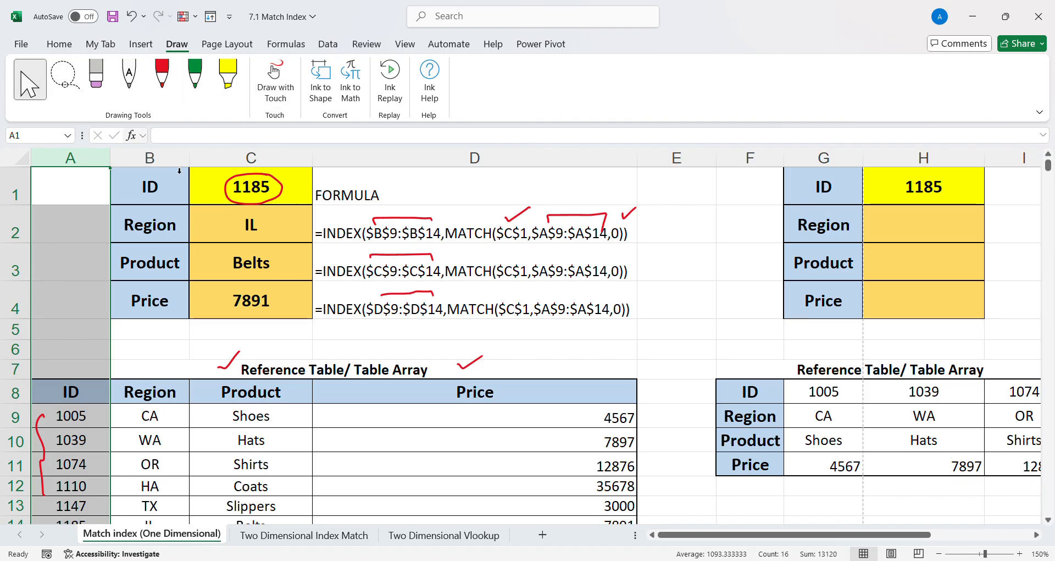
- Review the Region formula in C2 without editing it and bring up the Product-to-ID lookup block in rows 18 and 19
double_click(279, 228)
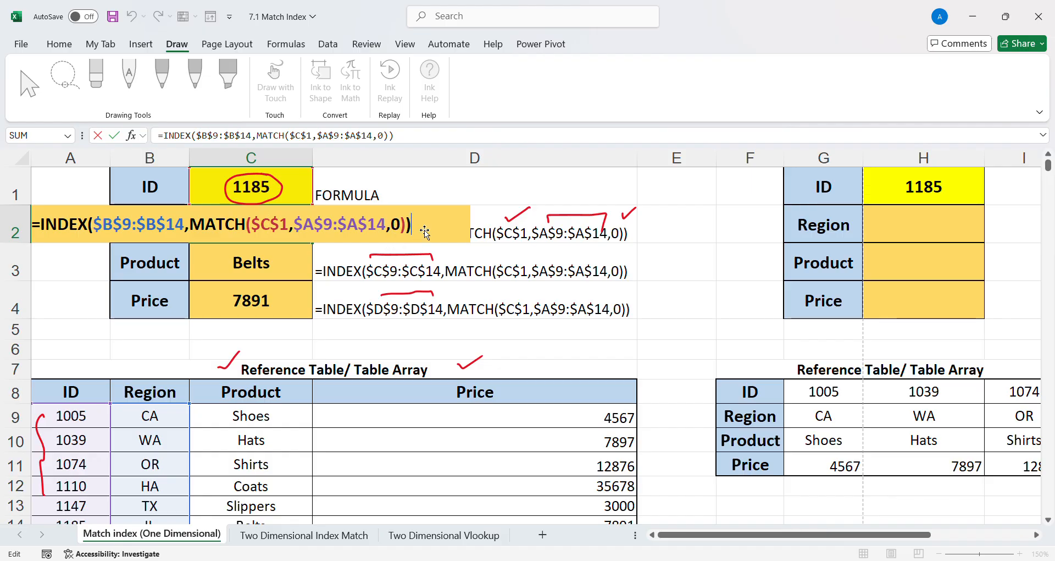
key("Return")
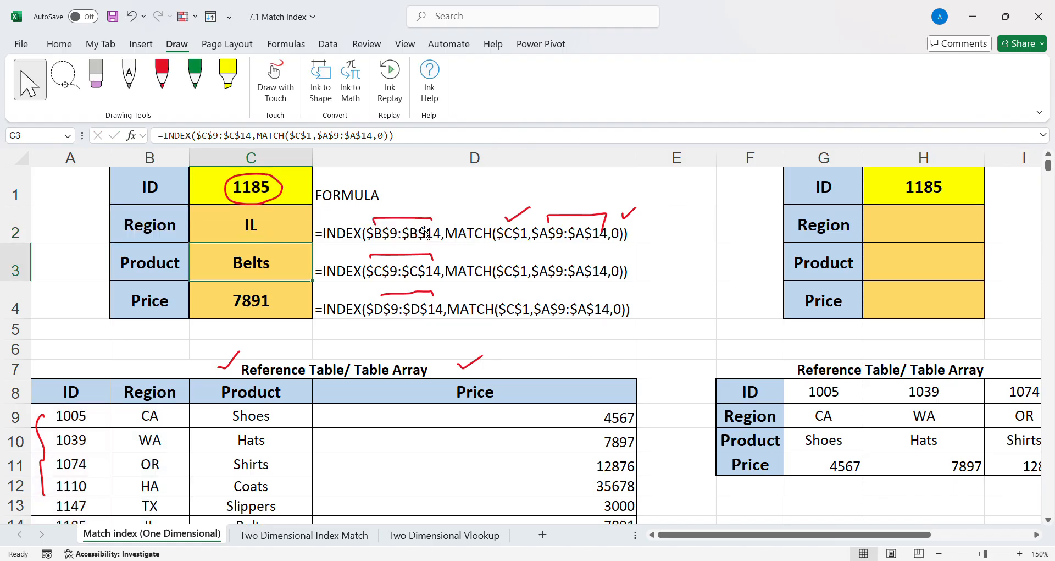
scroll(561, 451, "down", 4)
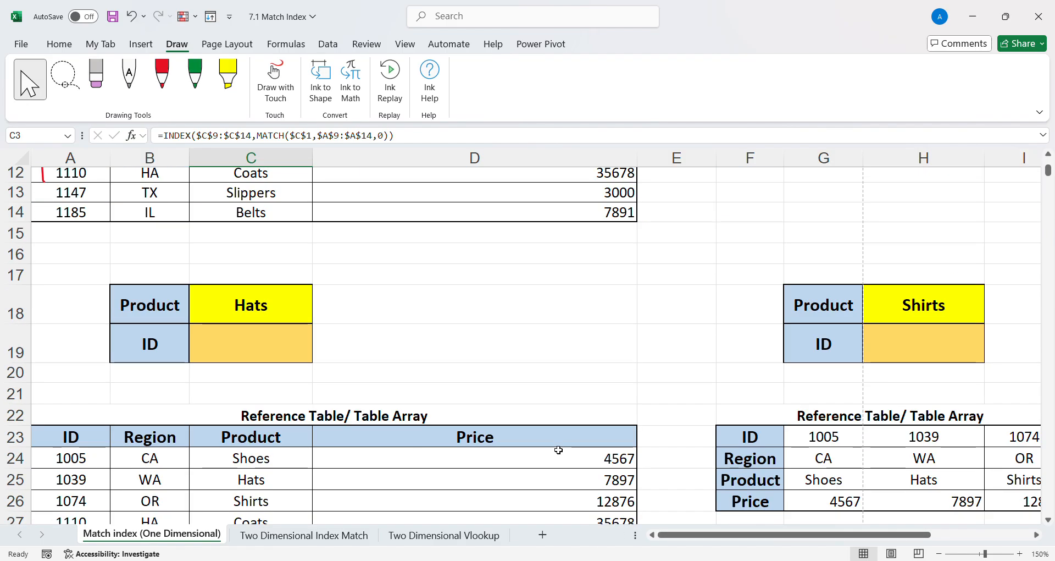
- Examine the product selector in C18, the ID result cell C19 and the product list C24:C29 in the reference table
scroll(405, 388, "down", 1)
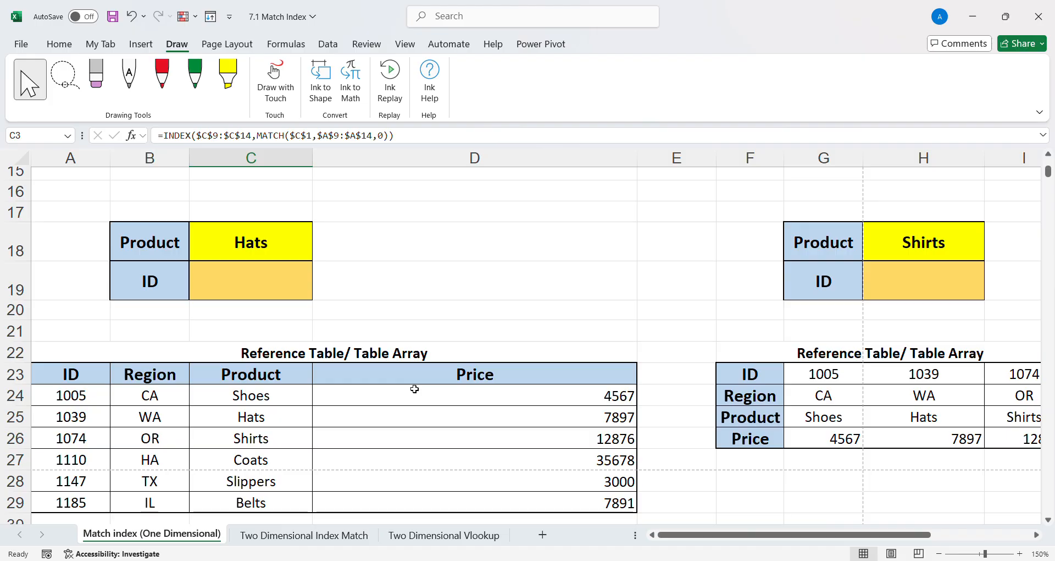
left_click(233, 251)
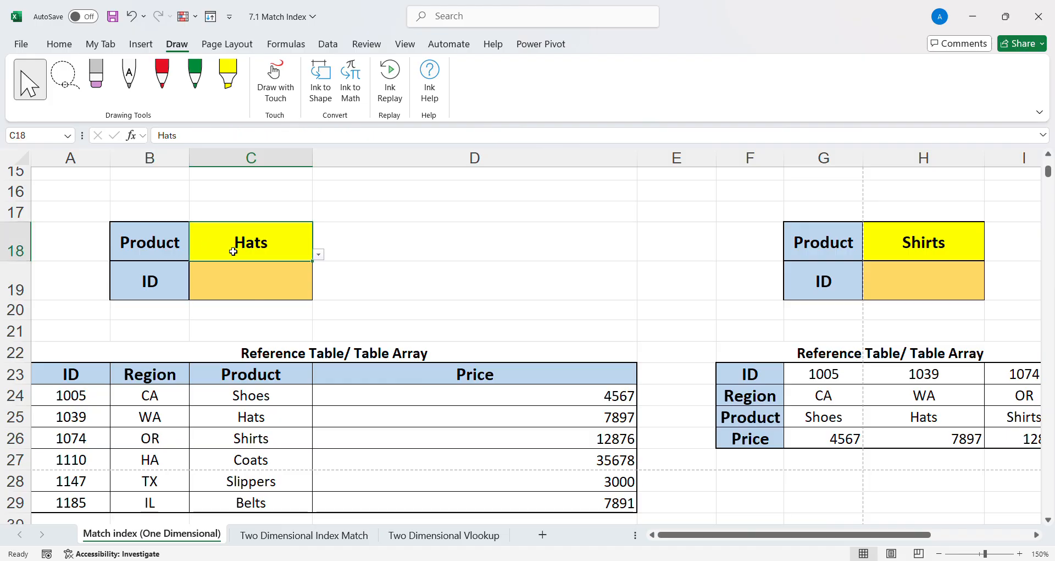
left_click(208, 297)
left_click(301, 253)
left_click(242, 399)
left_click_drag(243, 400, 247, 502)
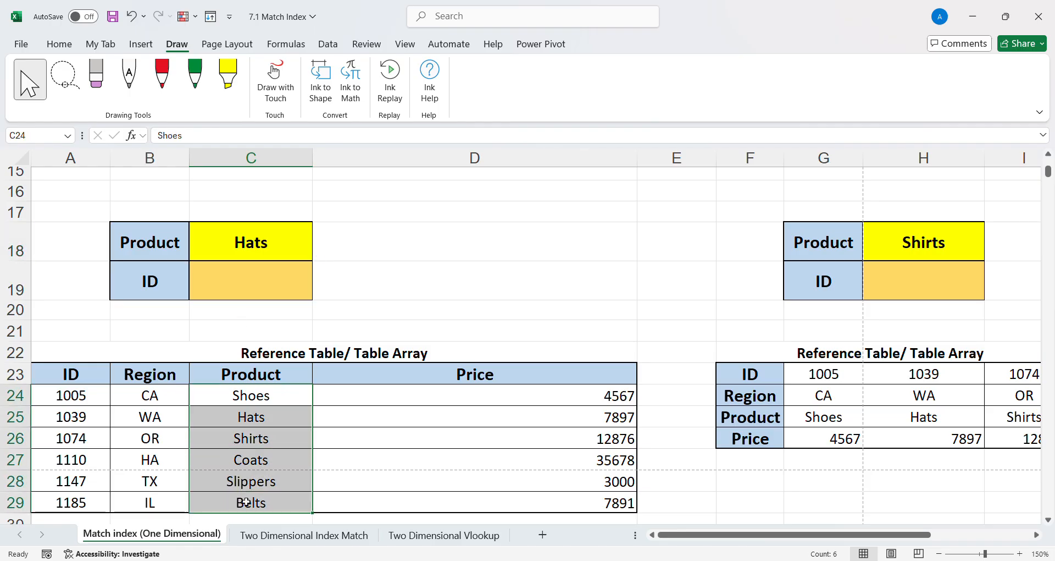
left_click(290, 255)
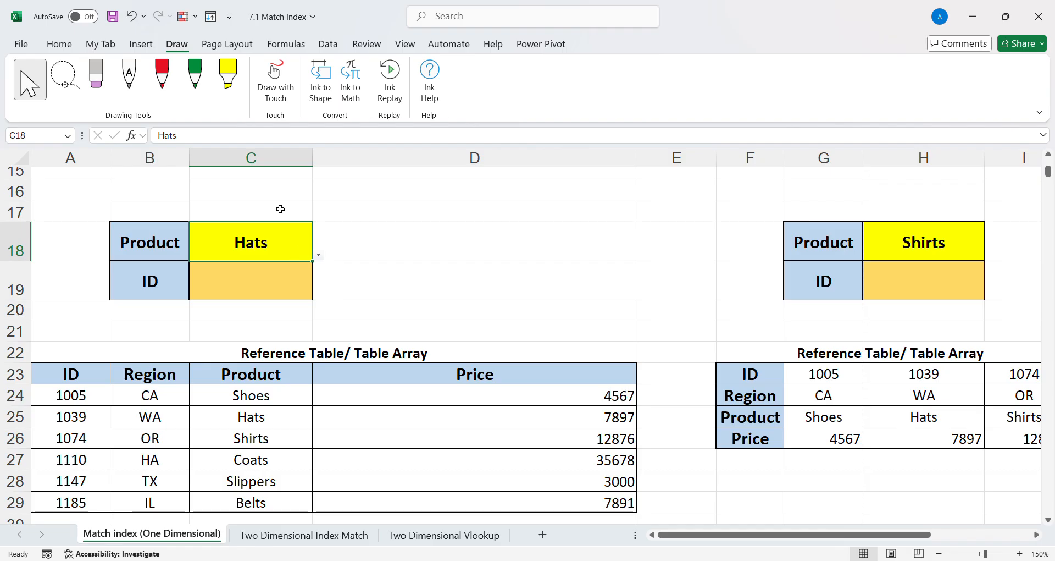
- Enter the note ALT+D+L in C17 and the caption SHORT CUT OF DATA VALIDATION in B17
left_click(249, 210)
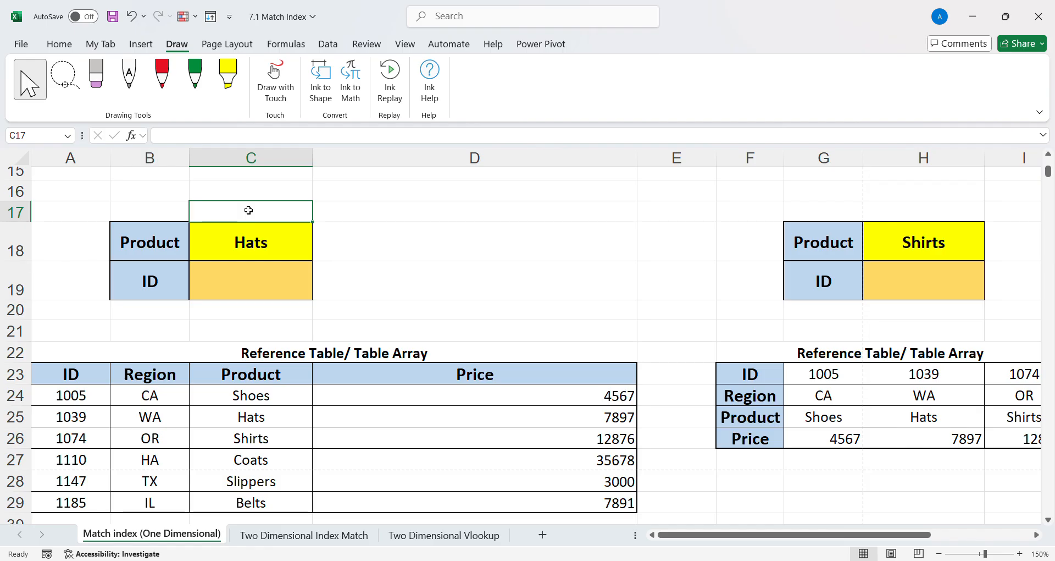
type("ALT")
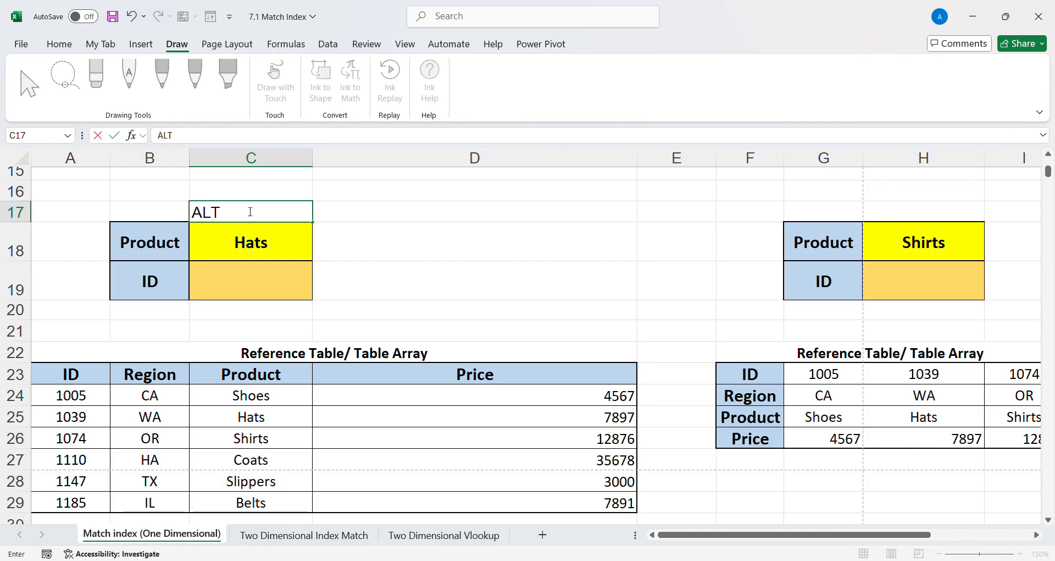
type("+D+L")
left_click(175, 213)
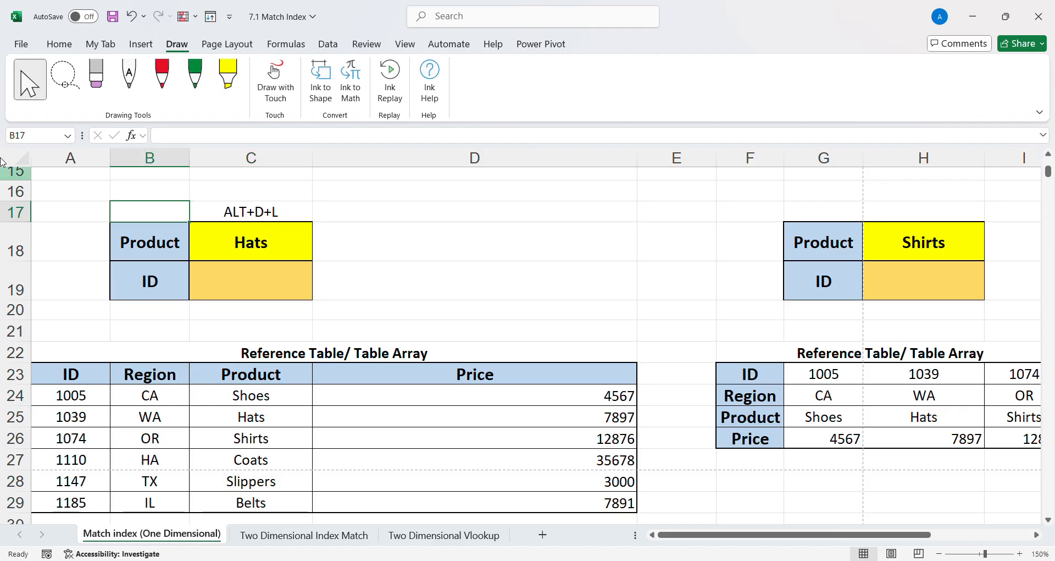
type("SHOR")
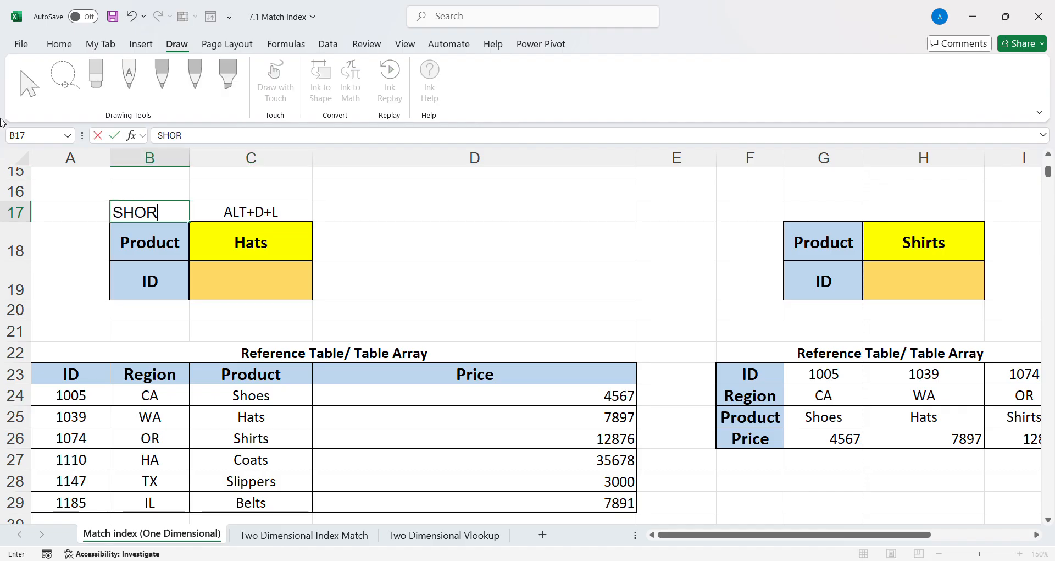
type("T CUT OF DATA VALIDATION")
key("Return")
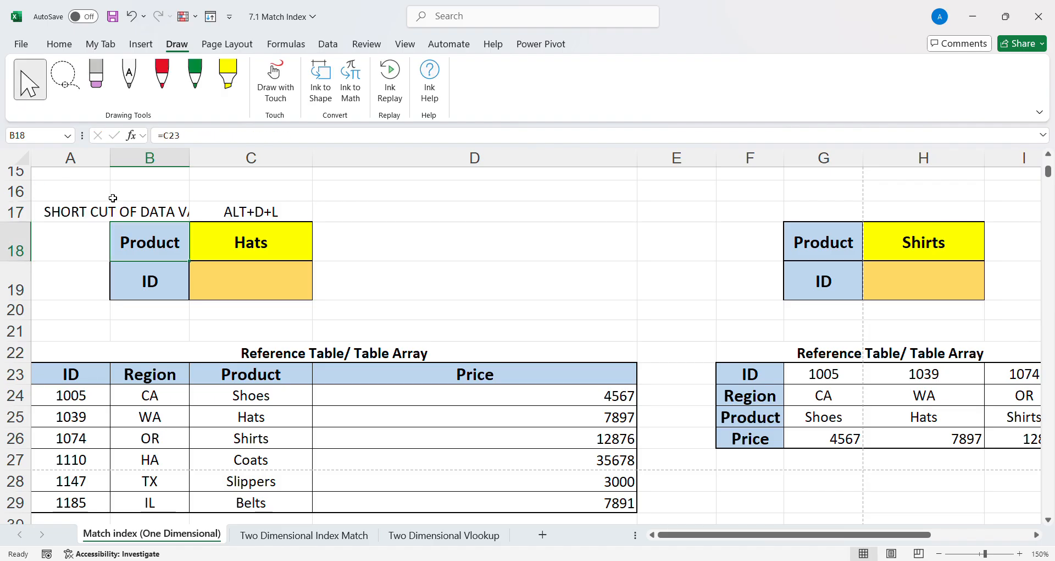
key("alt")
key("d")
key("l")
- Mark the lookup in red ink: point an arrow at Product, write Given, circle ID in B19 and draw arrows toward the ID column
scroll(287, 340, "up", 1)
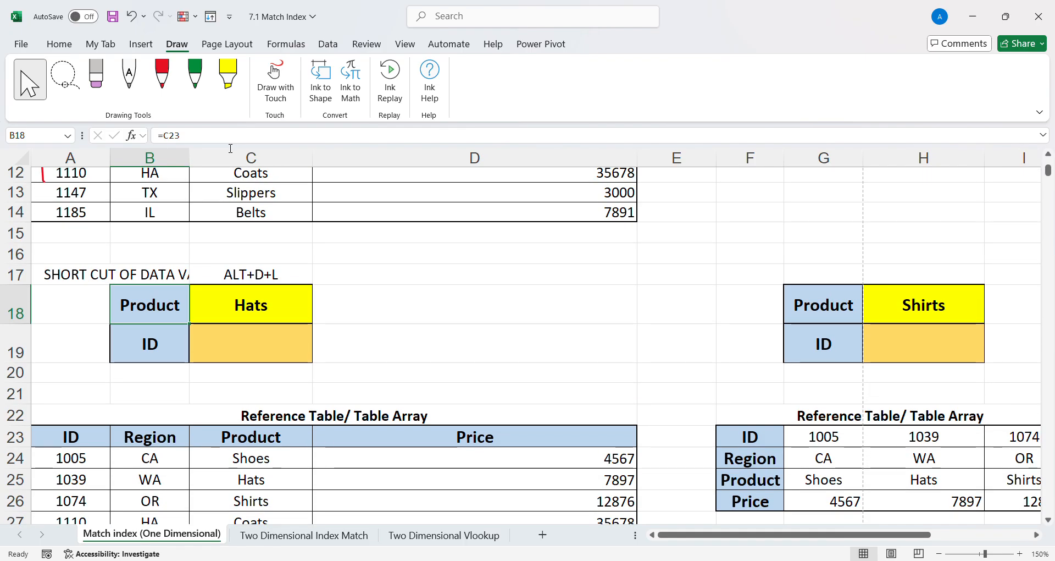
left_click(163, 74)
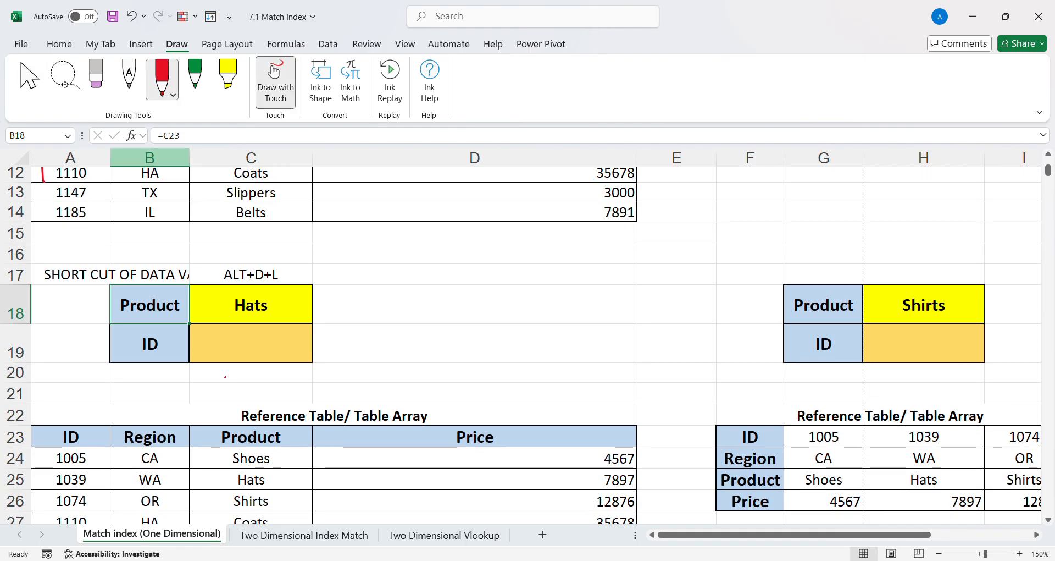
left_click_drag(226, 388, 226, 419)
left_click_drag(254, 372, 267, 392)
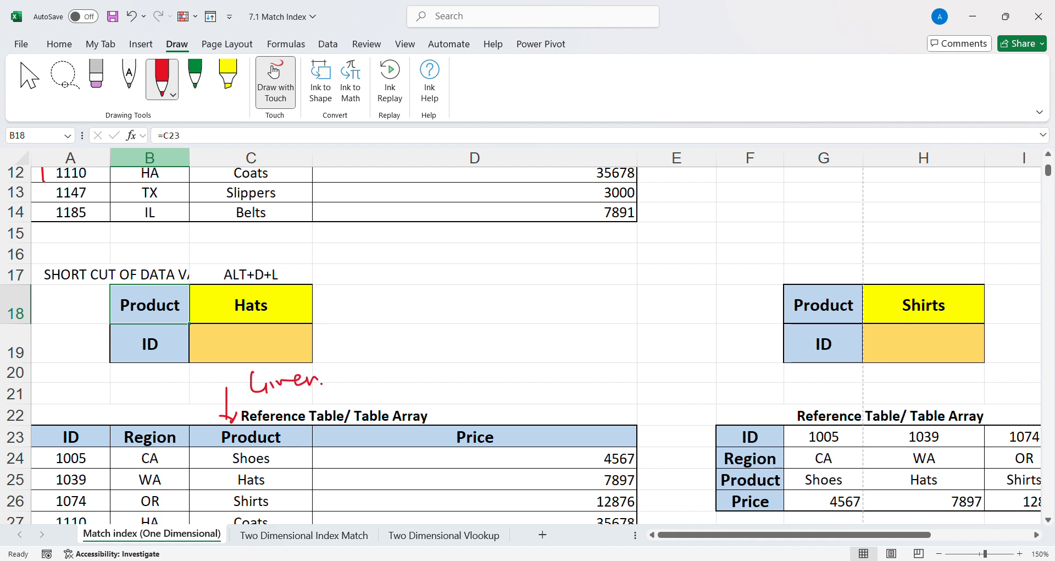
mouse_move(168, 342)
left_mouse_down()
mouse_move(138, 336)
mouse_move(177, 341)
left_mouse_up()
left_click_drag(208, 402, 83, 407)
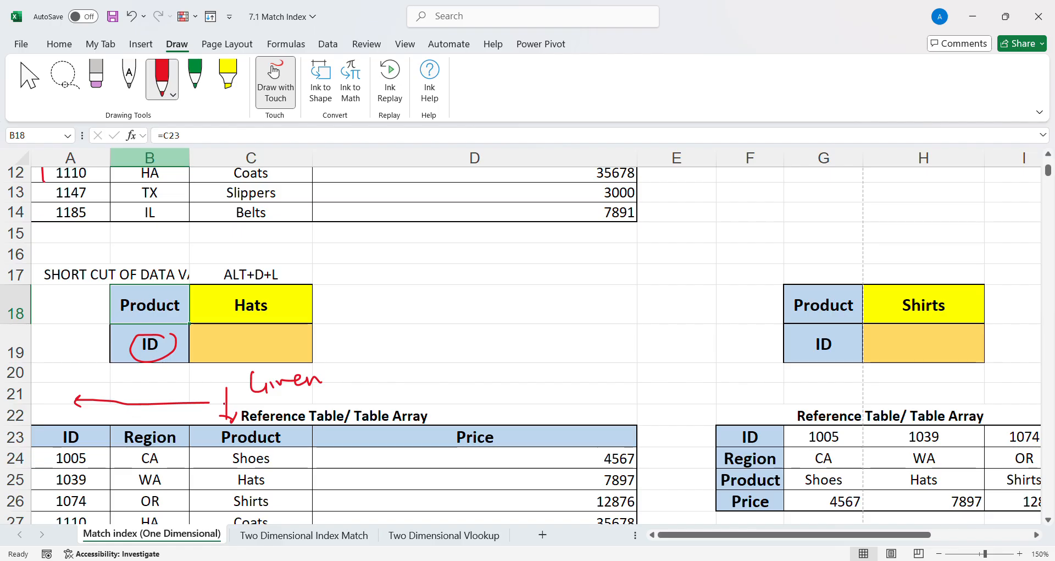
mouse_move(214, 373)
left_mouse_down()
mouse_move(211, 383)
mouse_move(90, 386)
mouse_move(102, 397)
left_mouse_up()
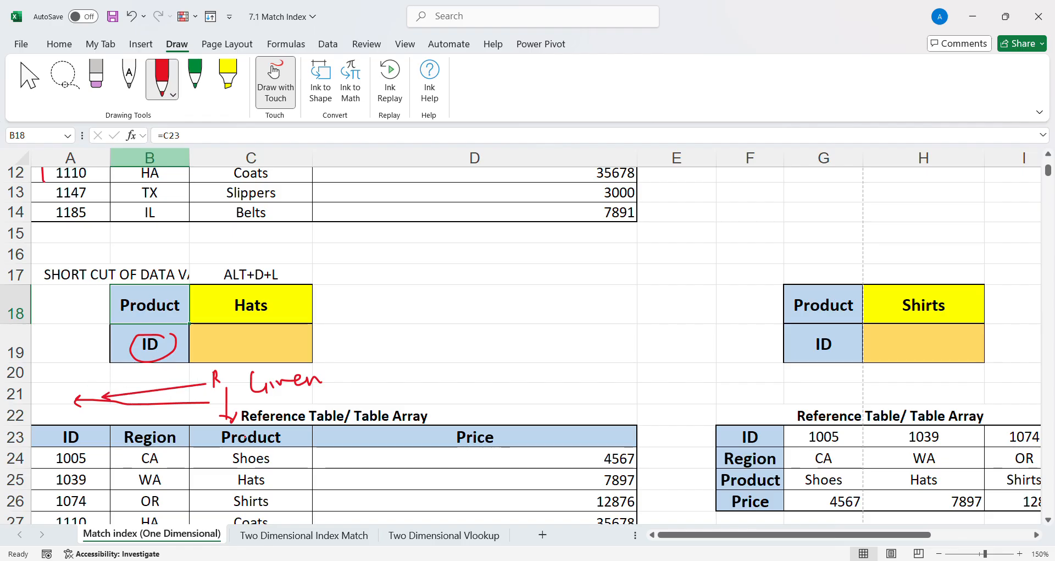
- Erase the red ink marks around the Product-to-ID lookup block and stop inking
left_click(96, 77)
mouse_move(178, 428)
left_mouse_down()
mouse_move(175, 401)
mouse_move(249, 384)
mouse_move(211, 423)
mouse_move(282, 383)
mouse_move(154, 352)
mouse_move(219, 373)
mouse_move(217, 385)
left_mouse_up()
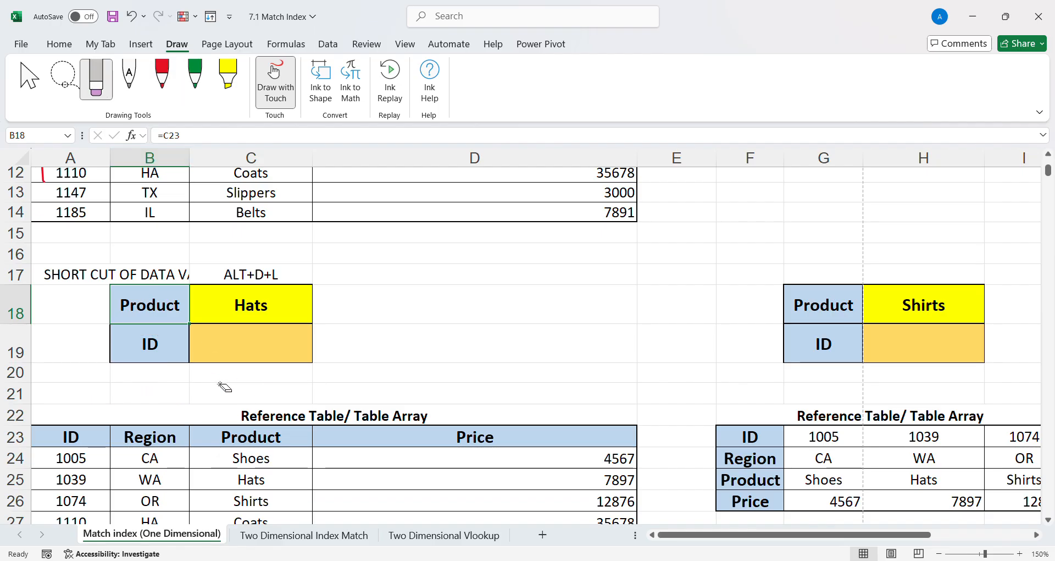
left_click(25, 81)
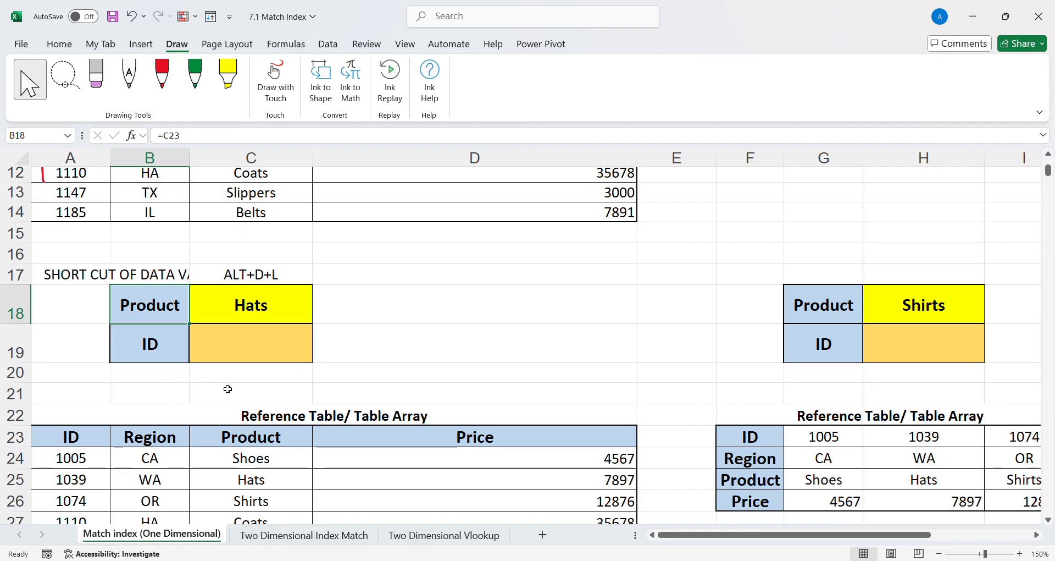
- Start an INDEX formula in C19 with the absolute ID range $A$24:$A$29 as its array
left_click(268, 342)
type("=")
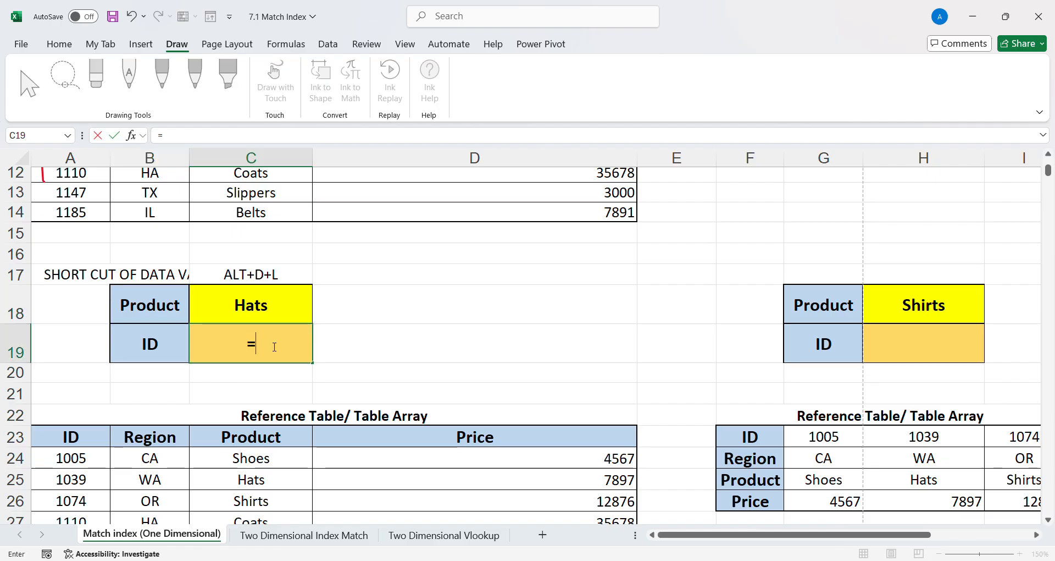
type("INDEX(")
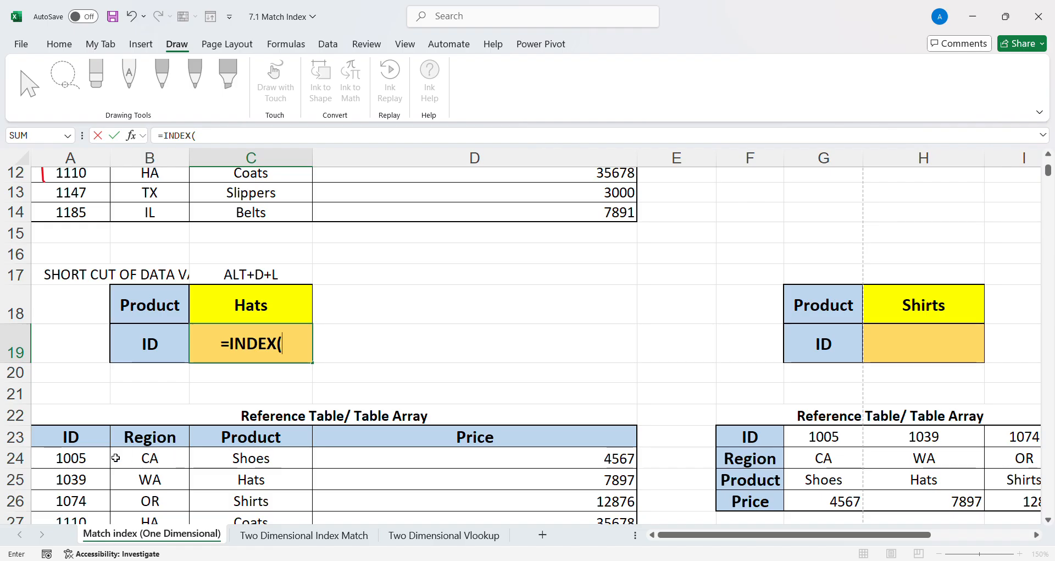
left_click_drag(96, 460, 98, 491)
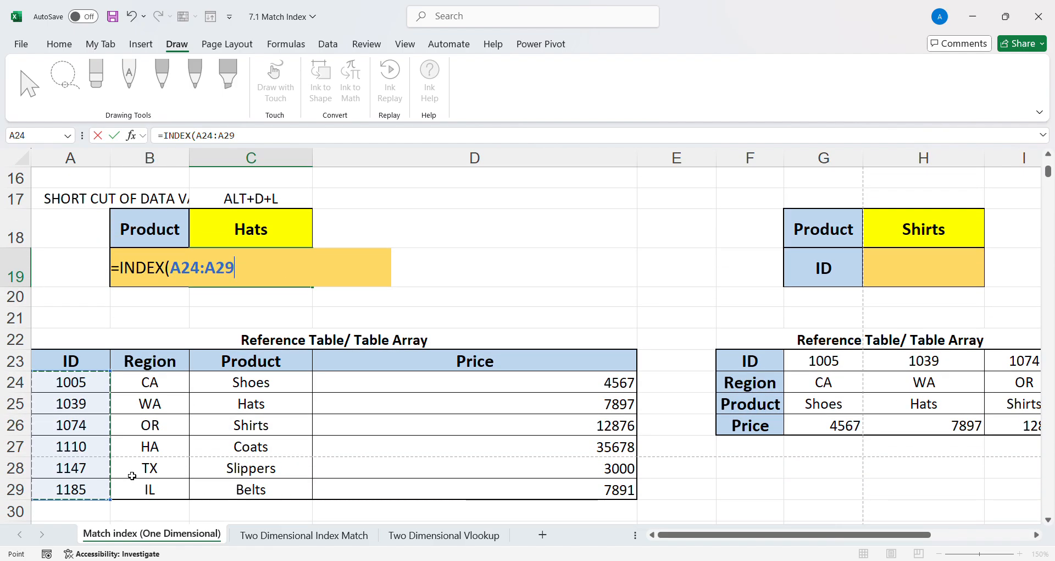
key("F4")
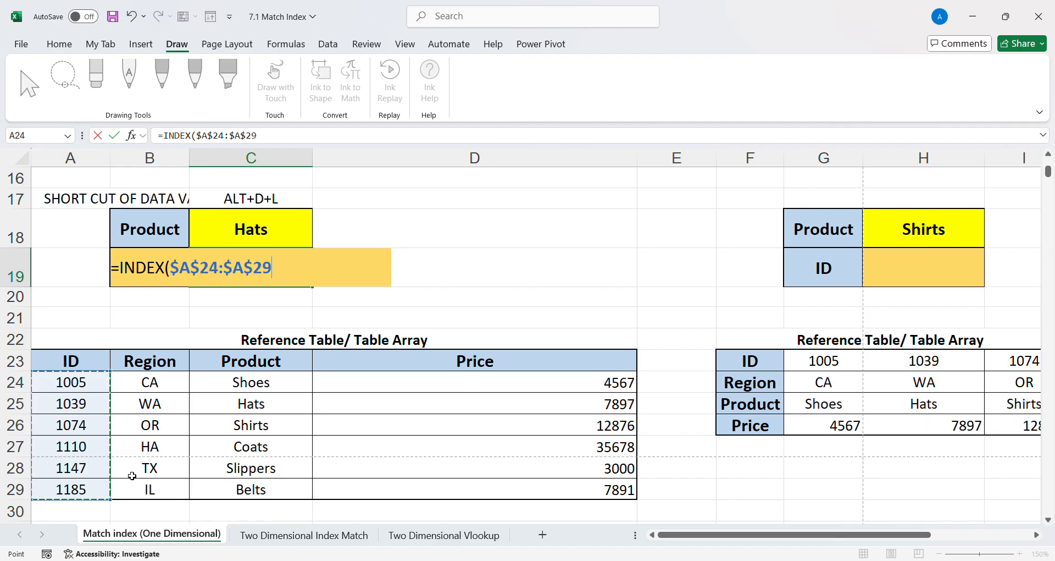
type(",")
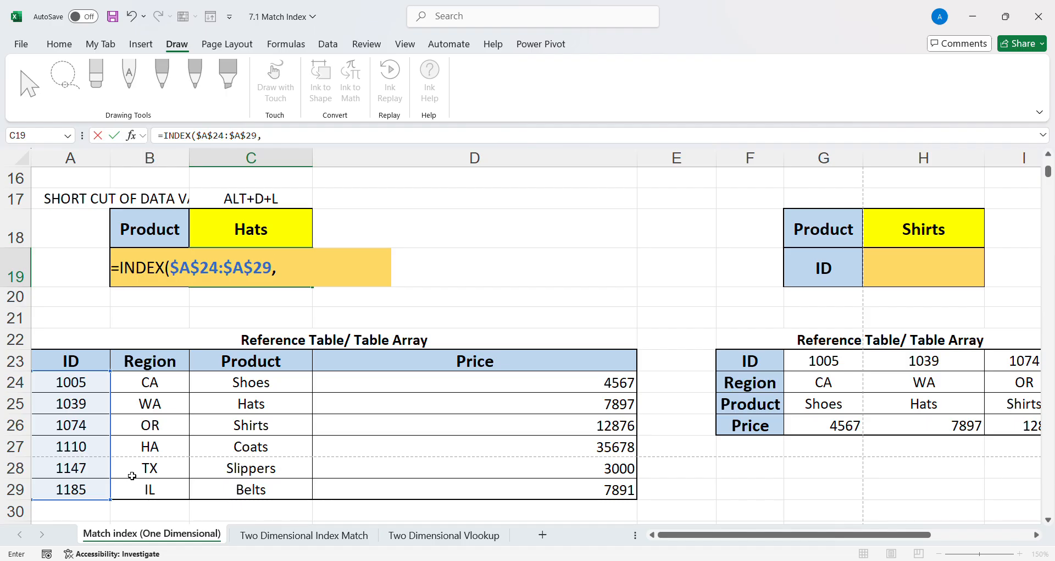
- Nest MATCH as the row argument with lookup value $C$18, lookup array $C$24:$C$29 and match type 0, and close both functions
type("MATCH(")
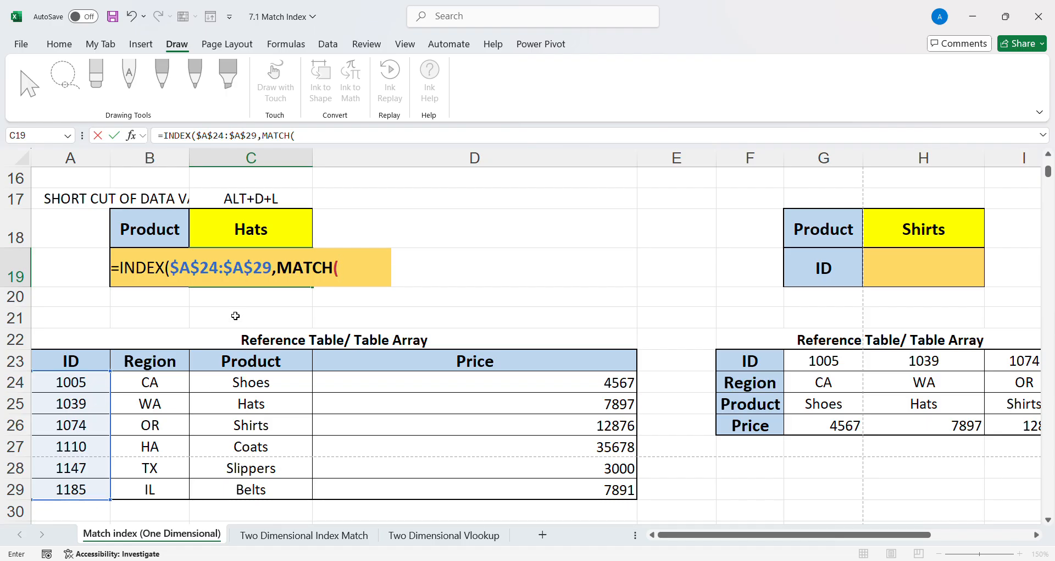
left_click(266, 232)
key("F4")
type(",")
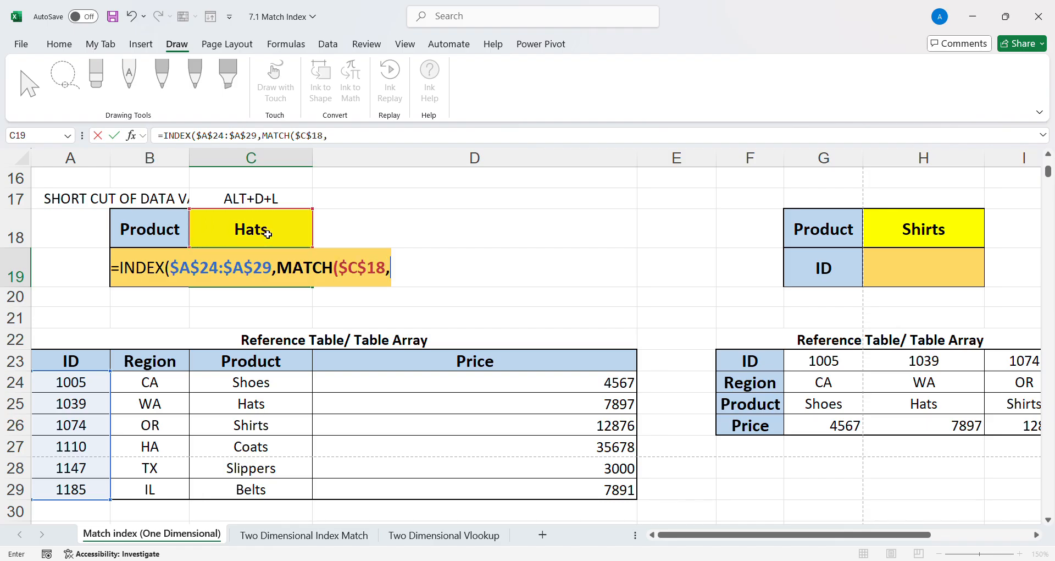
left_click_drag(217, 388, 238, 490)
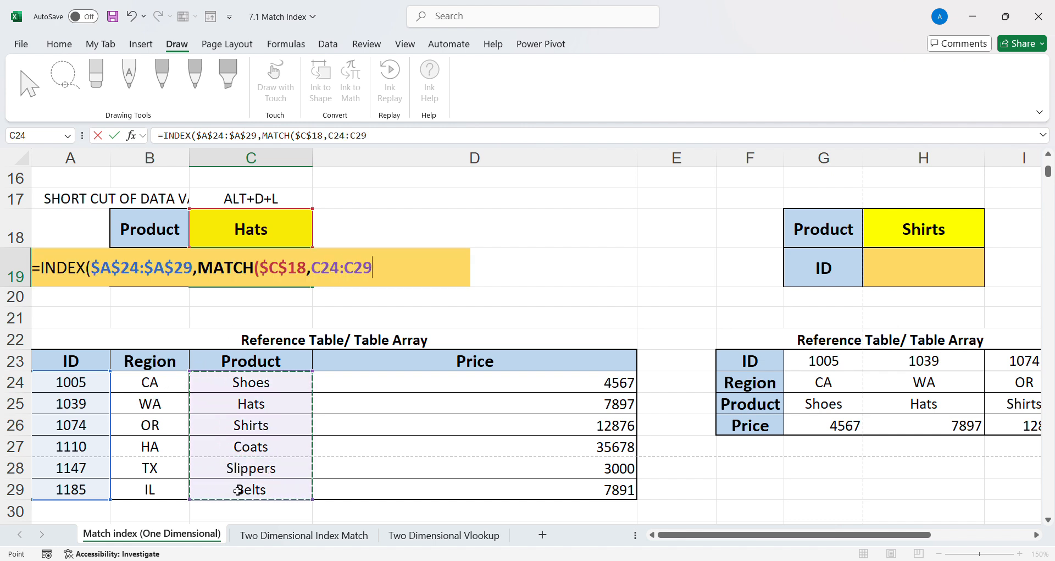
key("F4")
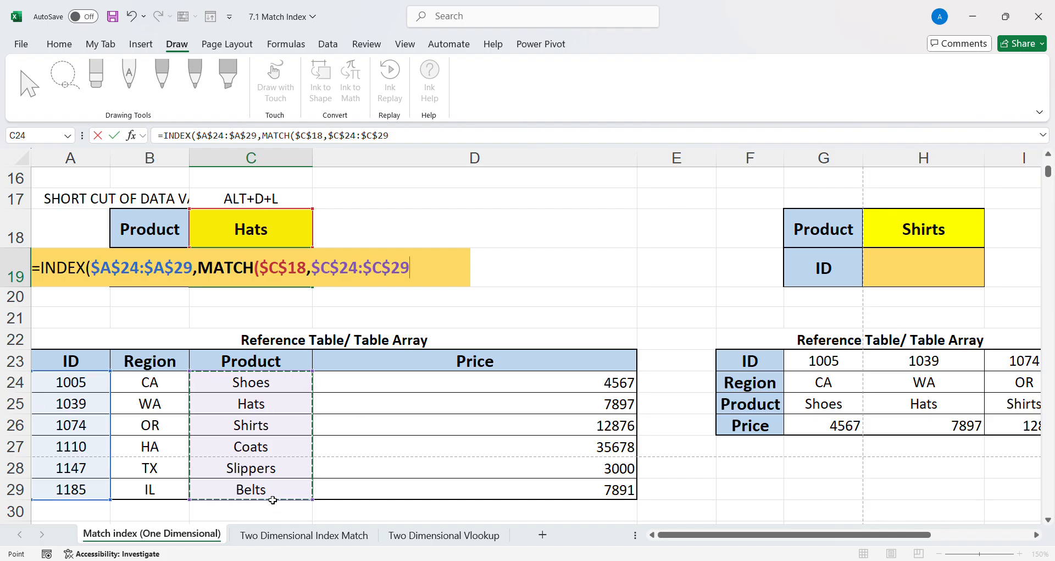
type(",0")
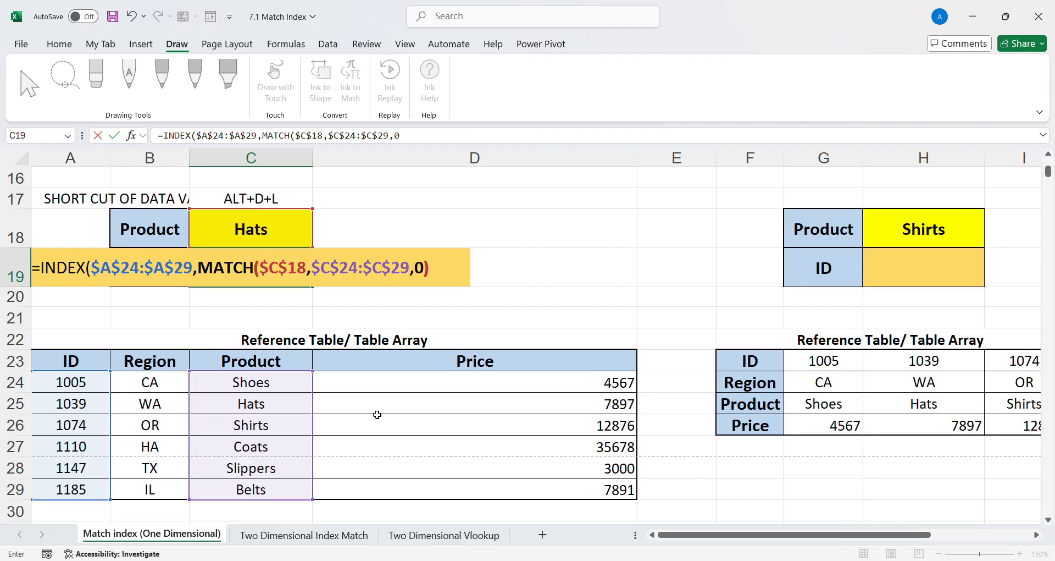
type("))")
- Highlight the MATCH part and the whole INDEX expression in C19, and commit the formula
left_click_drag(203, 273, 426, 269)
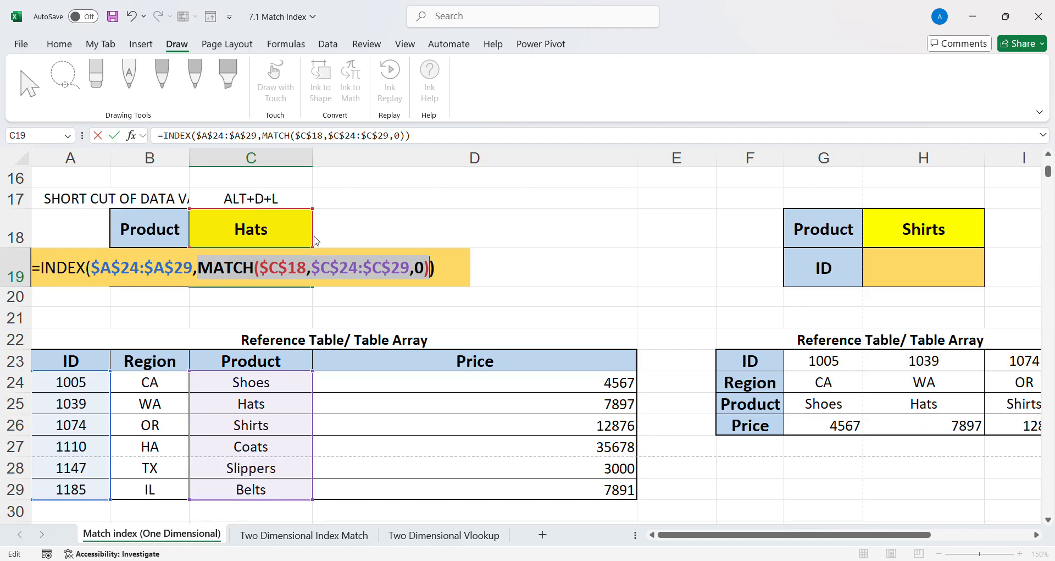
left_click_drag(42, 272, 445, 273)
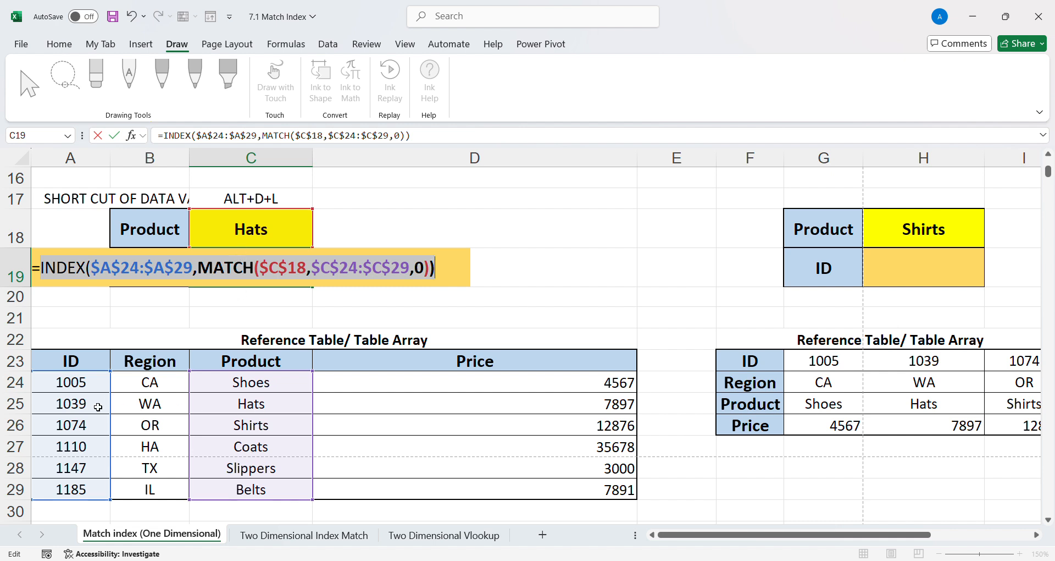
left_click(451, 271)
key("Return")
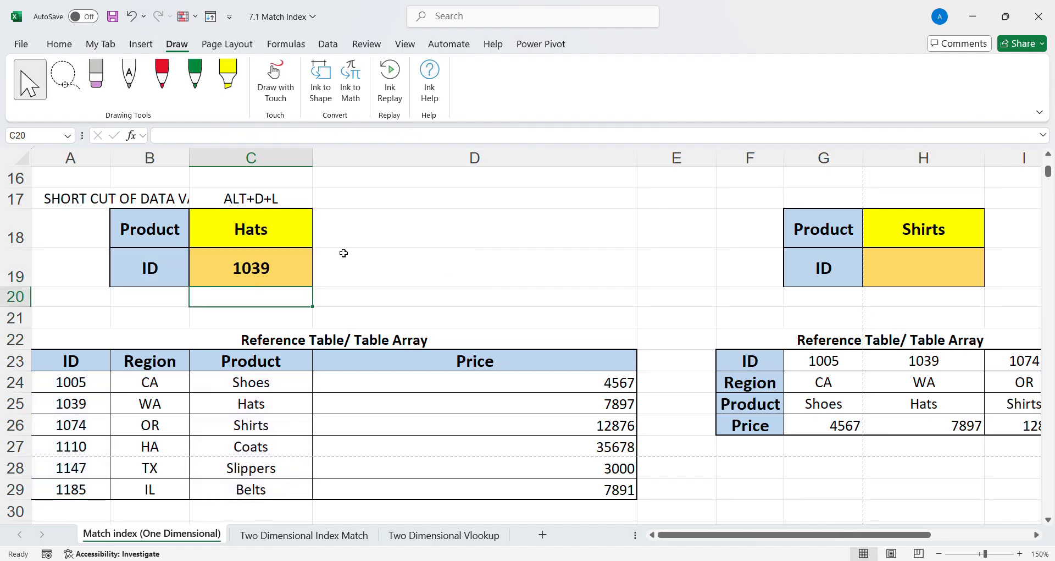
- Copy the FORMULATEXT formula from D4 into D19 to show the formula of C19
scroll(376, 249, "up", 3)
scroll(375, 249, "up", 2)
left_click(419, 296)
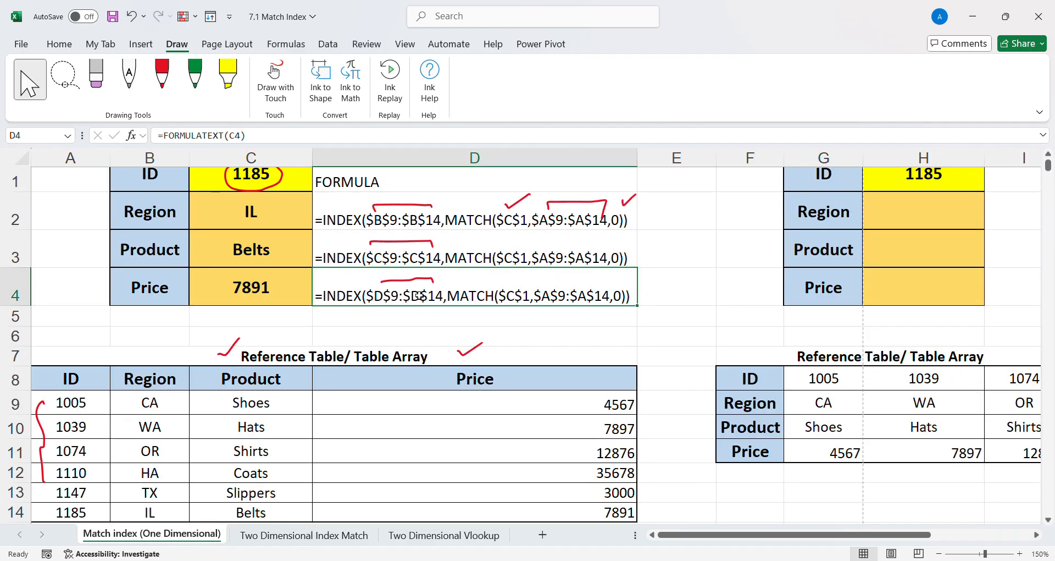
key("ctrl+c")
scroll(414, 402, "down", 2)
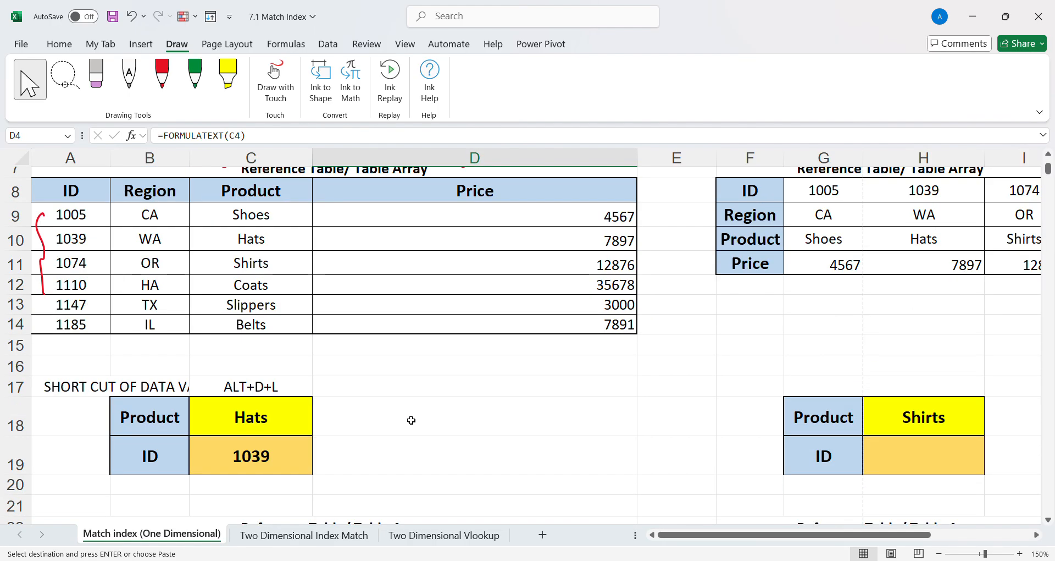
left_click(399, 455)
key("ctrl+v")
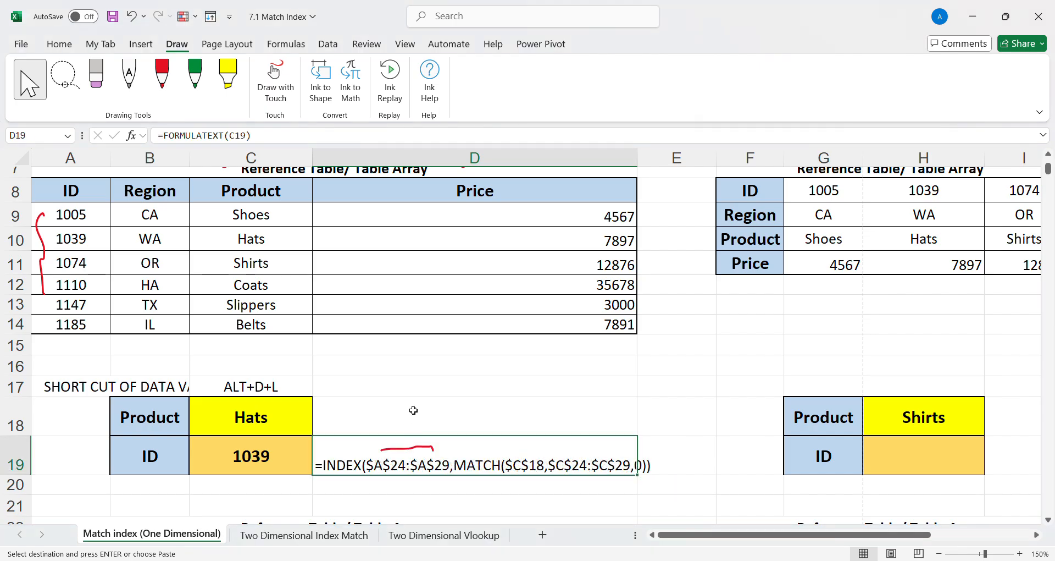
- Label D18 as FORMULA and delete the red ink bracket pasted above the formula text in D19
left_click(413, 410)
type("FORMULA")
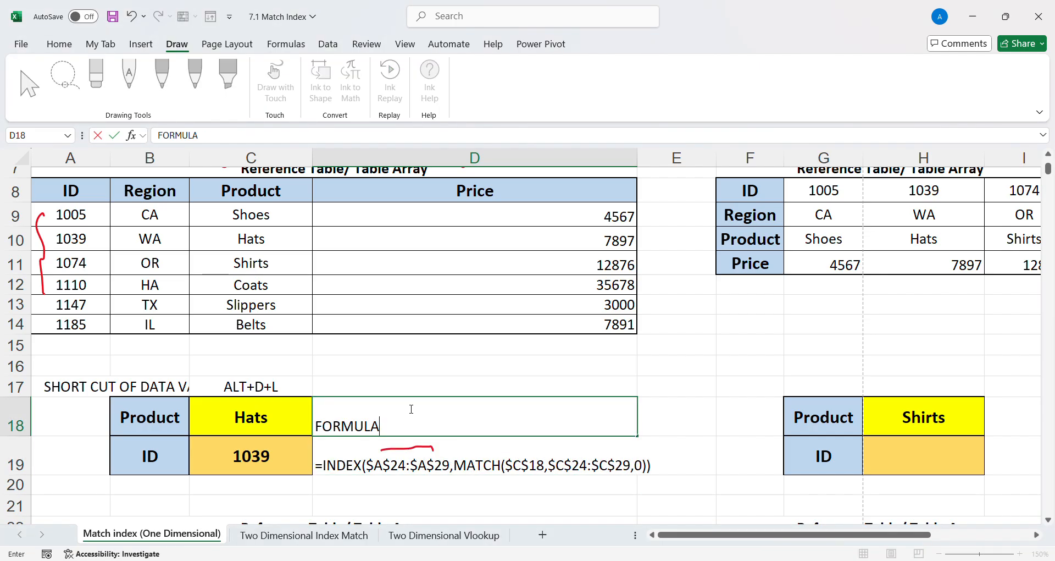
scroll(437, 432, "down", 1)
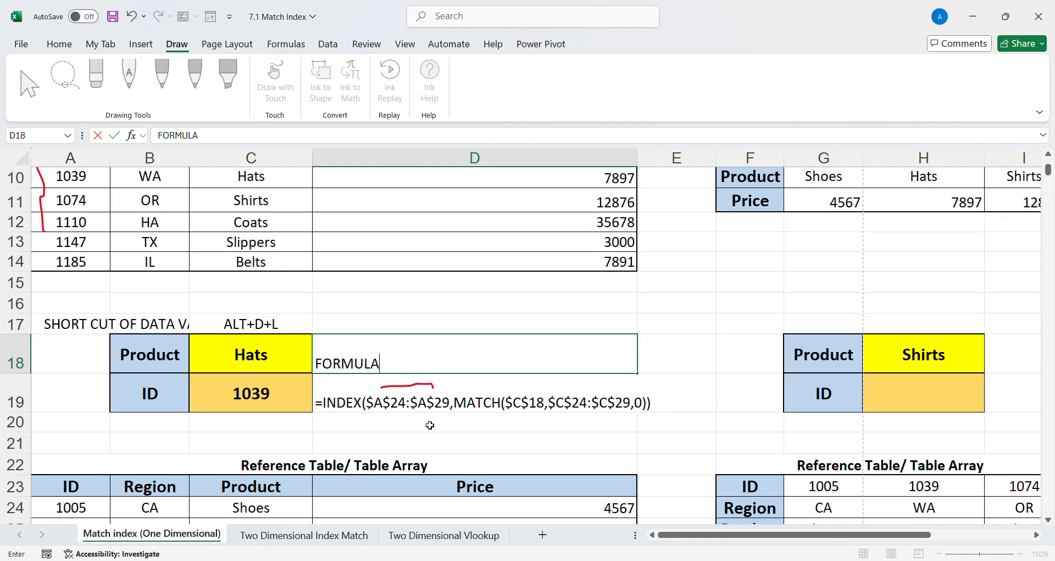
left_click(417, 386)
key("Delete")
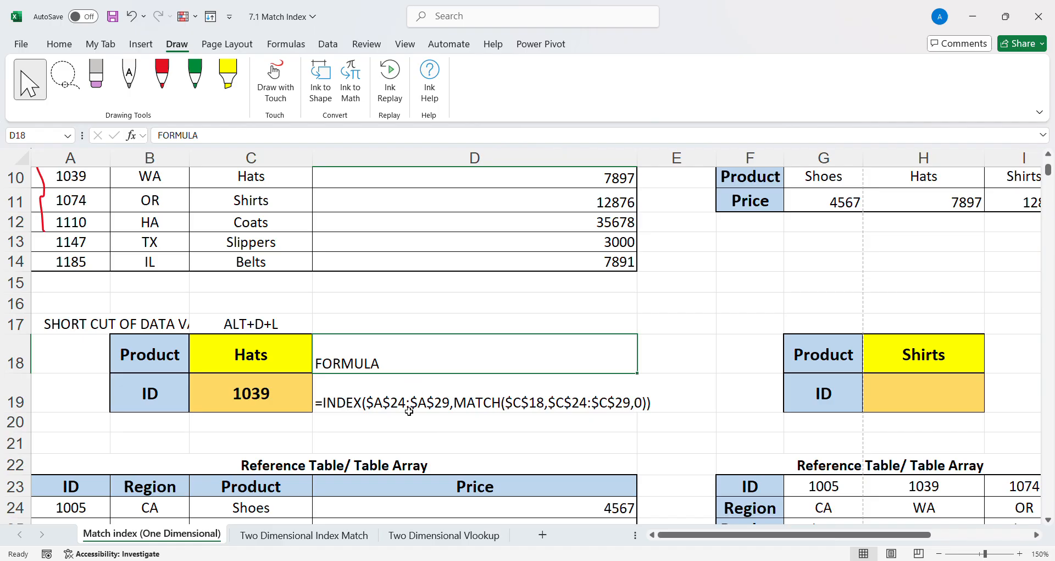
- Review the INDEX and MATCH formula in C19 alongside its formula text in D19
left_click(403, 402)
scroll(403, 402, "down", 1)
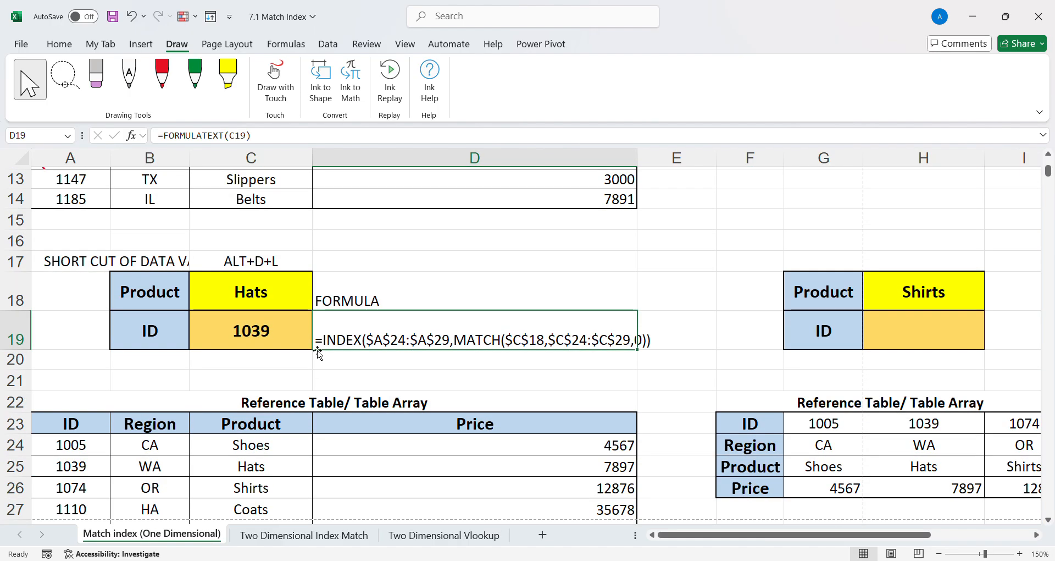
double_click(259, 348)
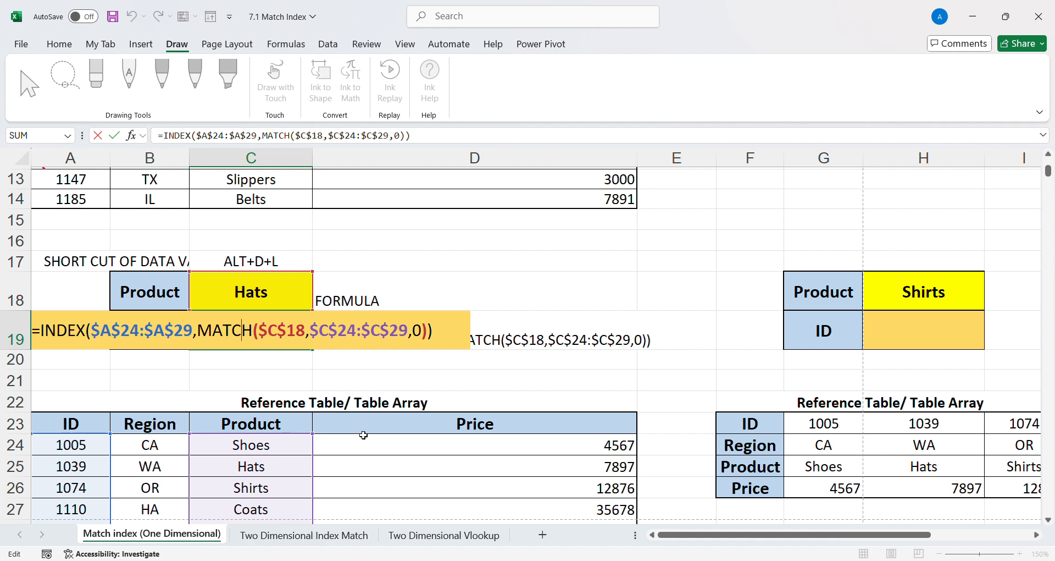
key("Escape")
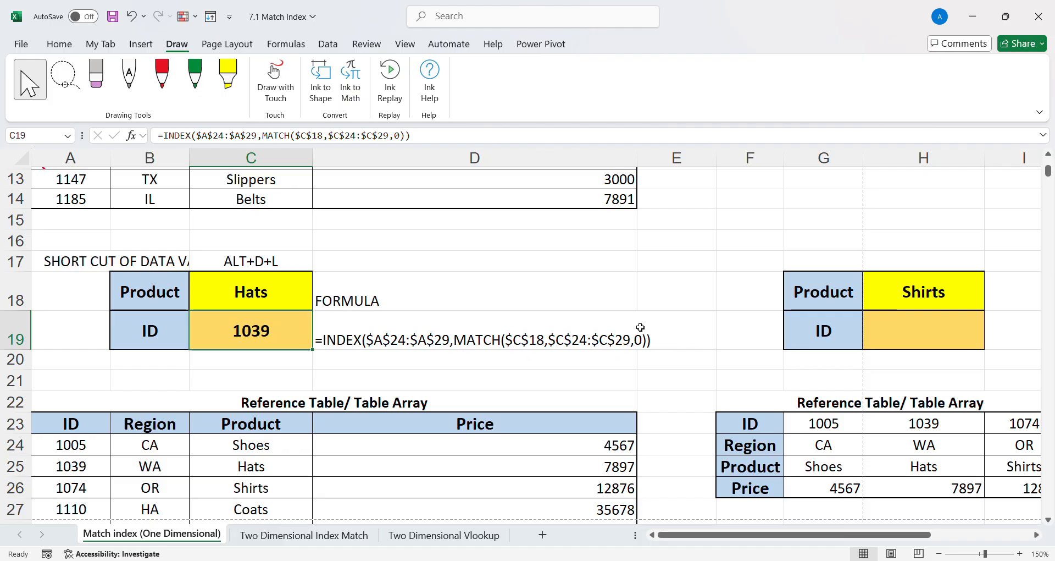
- Copy the formatting of the Product label in B18 onto the FORMULA heading in D18 and autofit column D
left_click(360, 300)
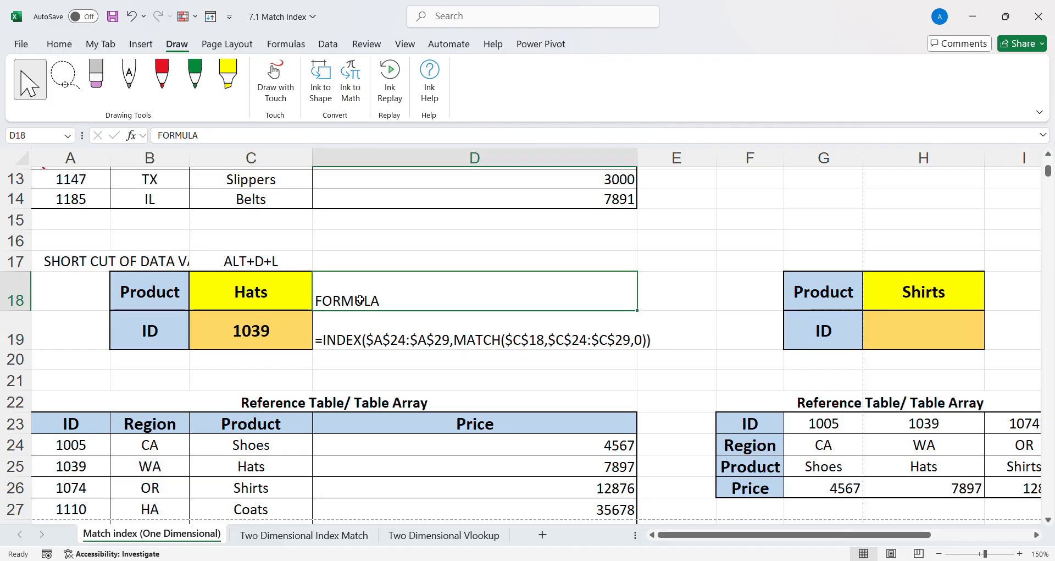
left_click(174, 302)
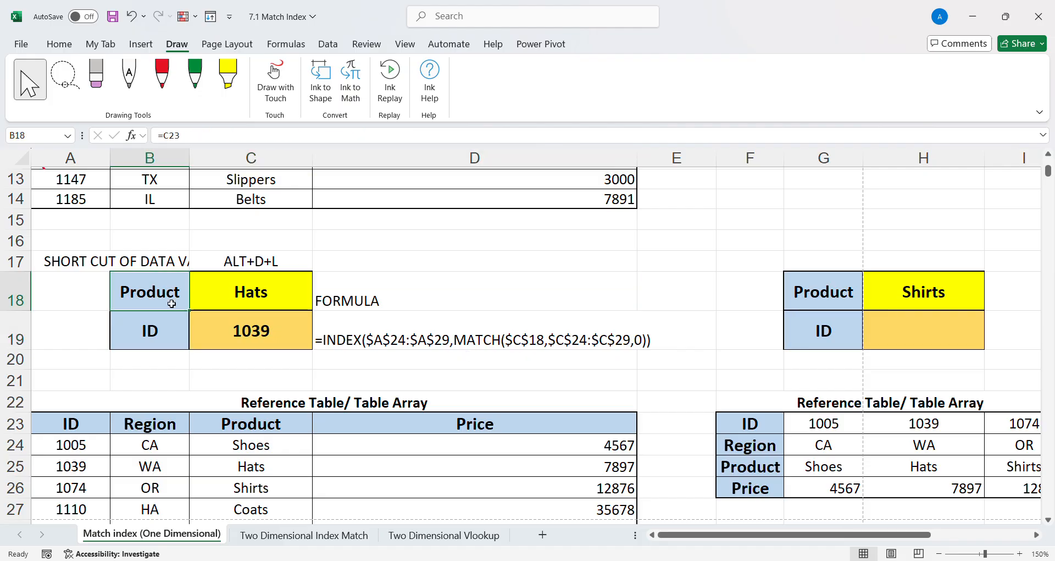
left_click(59, 44)
left_click(52, 99)
left_click(397, 287)
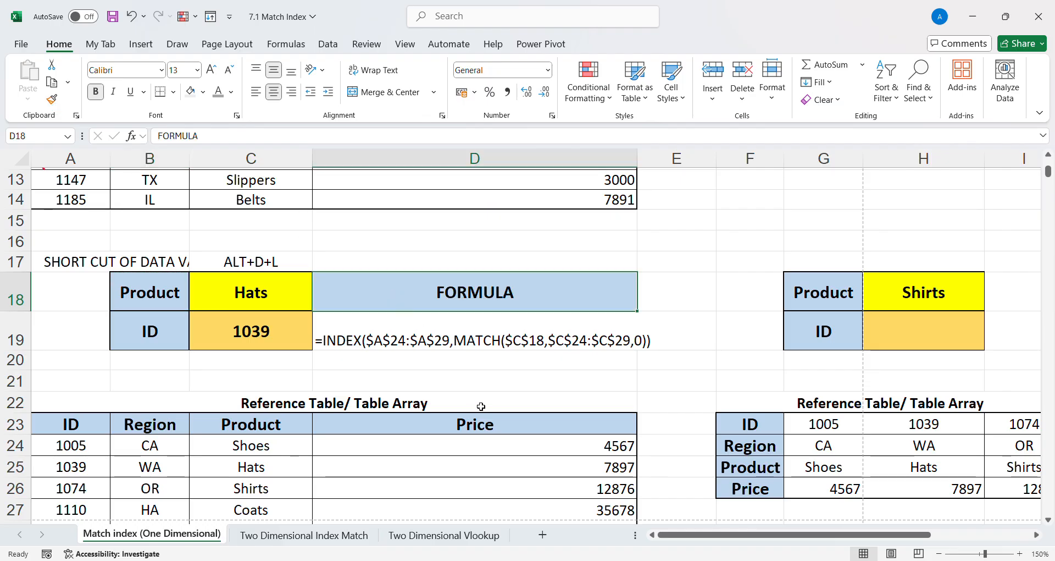
double_click(637, 159)
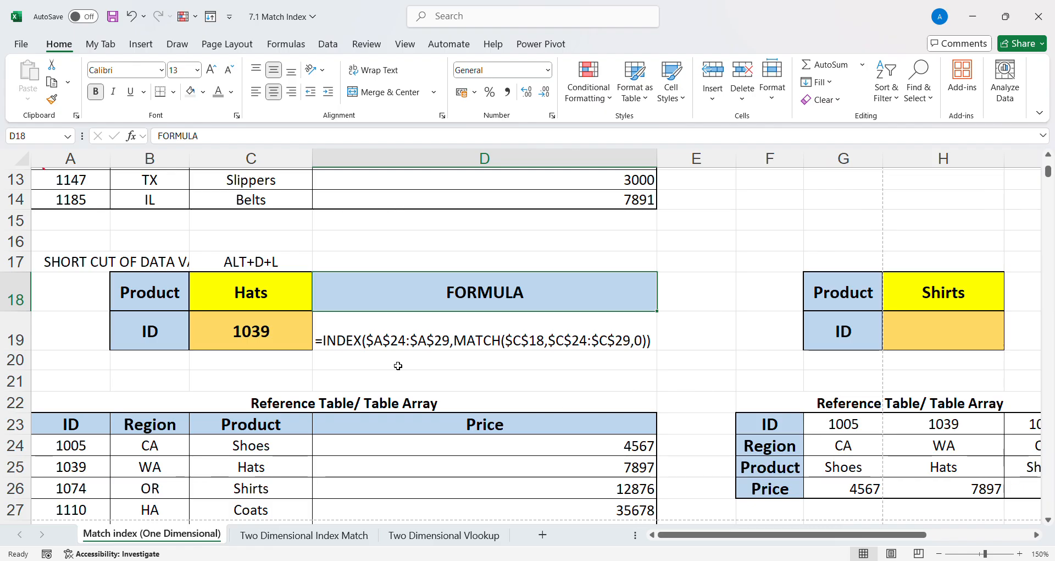
- Fill the formula text cell D19 with a light orange shade, keeping its text black
key("Down")
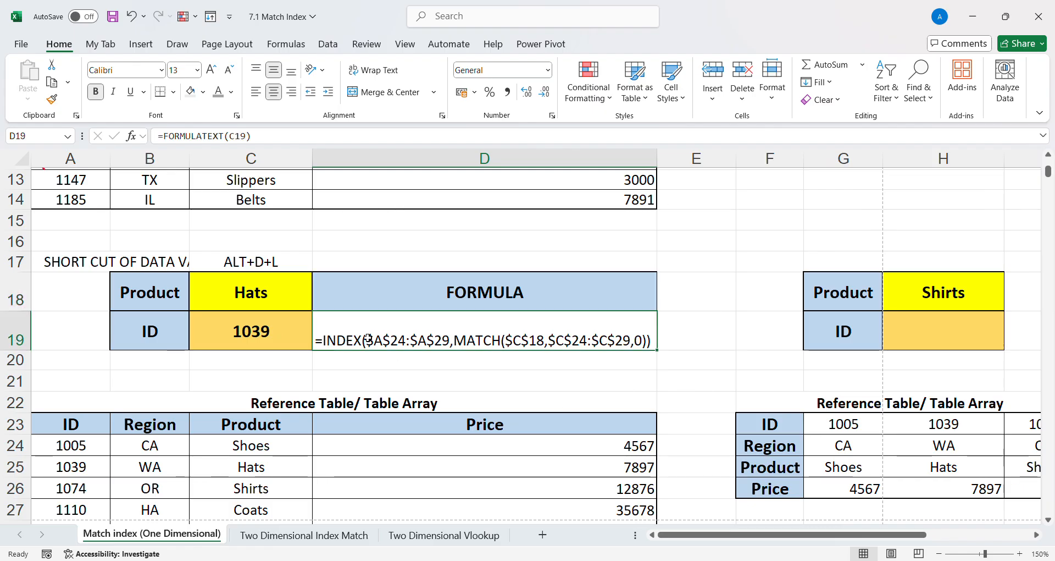
left_click(232, 94)
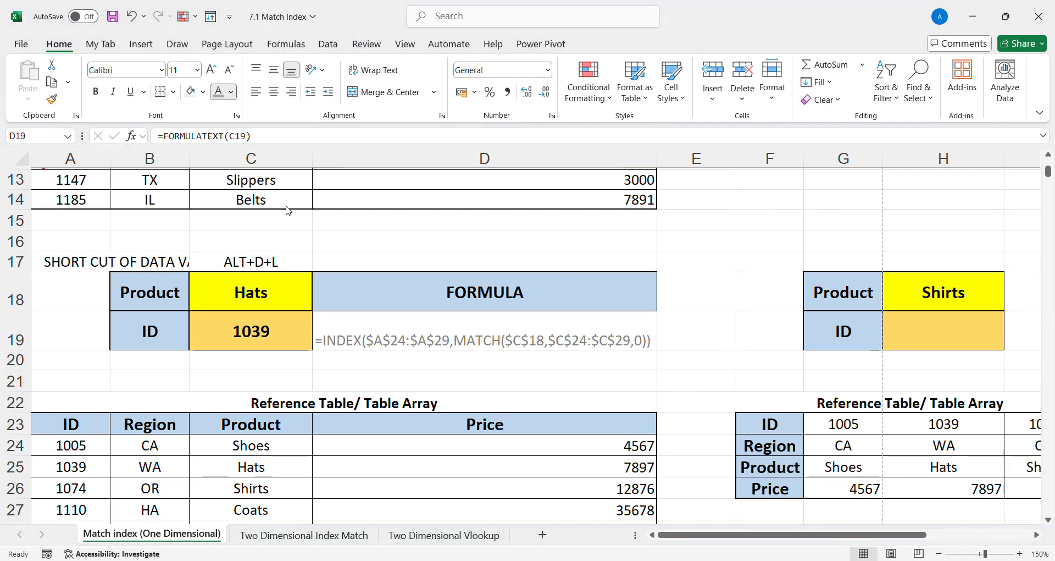
left_click(309, 211)
left_click(231, 95)
left_click(216, 140)
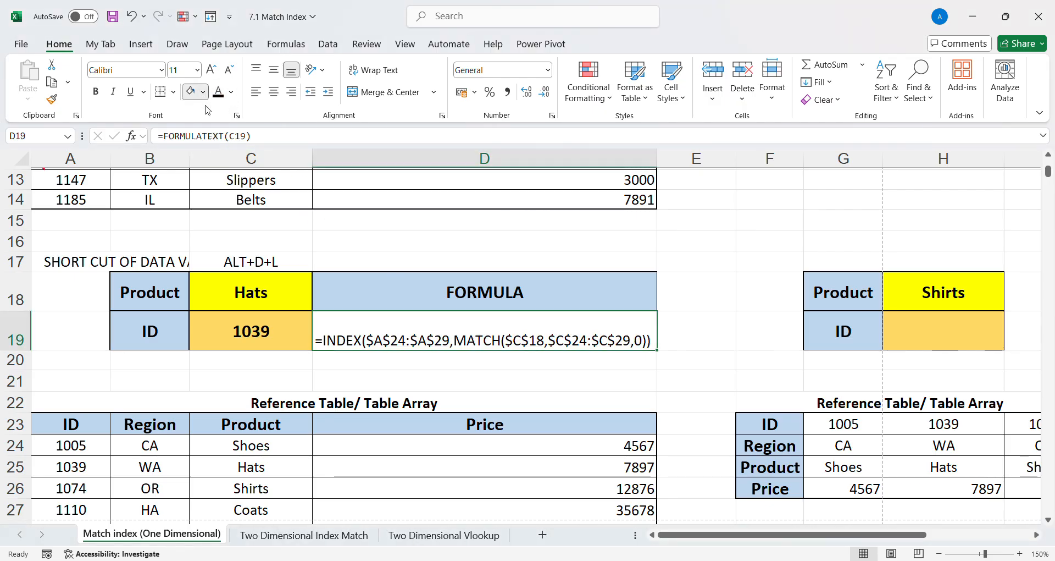
left_click(527, 251)
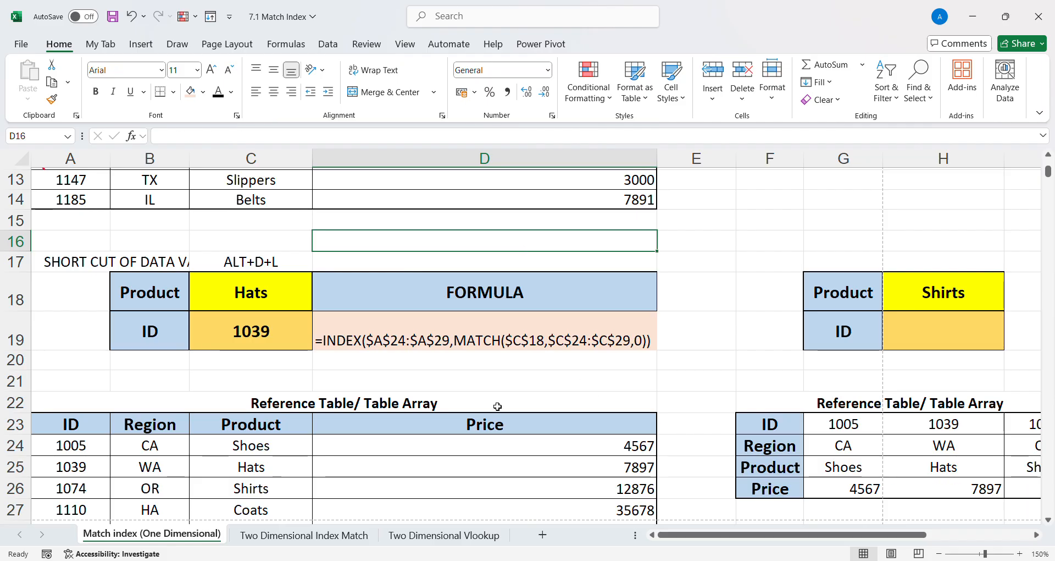
- Select the horizontal reference table F8:L11 and write a red ink letter H just below it
scroll(497, 406, "down", 5)
scroll(631, 410, "up", 6)
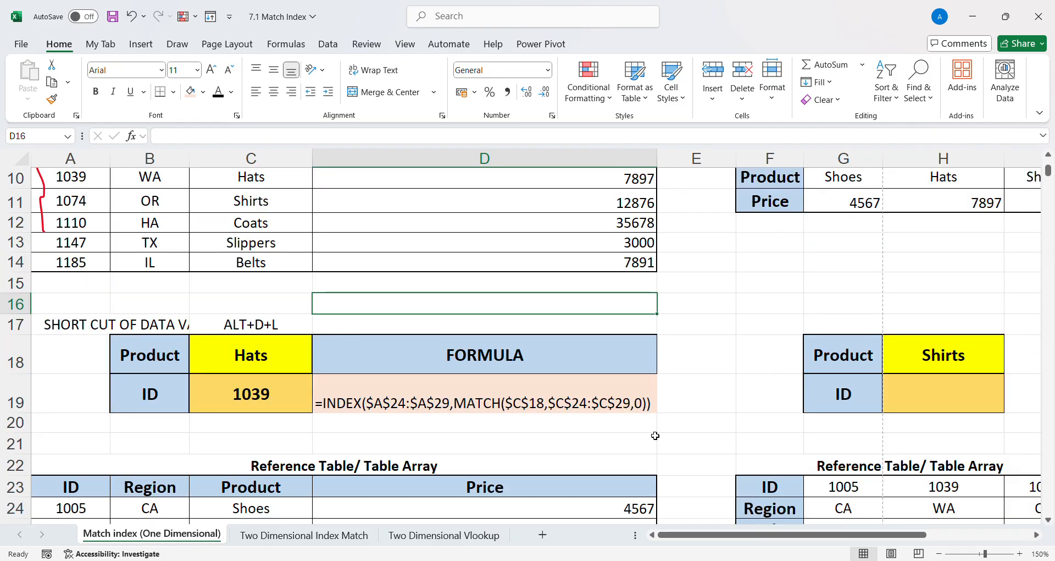
left_click_drag(766, 535, 925, 516)
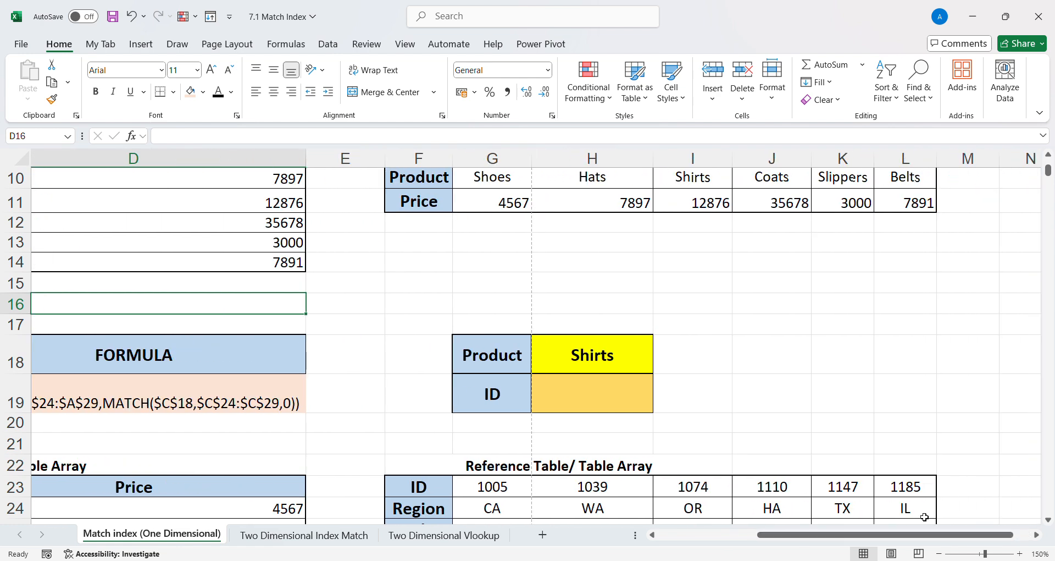
scroll(602, 335, "up", 2)
left_click_drag(420, 318, 902, 390)
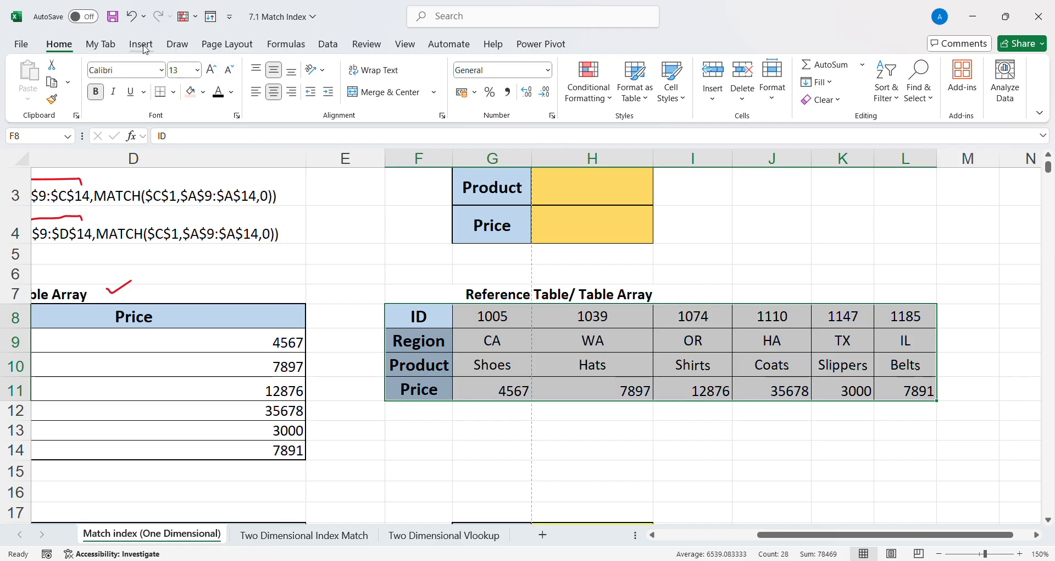
left_click(177, 44)
left_click(156, 74)
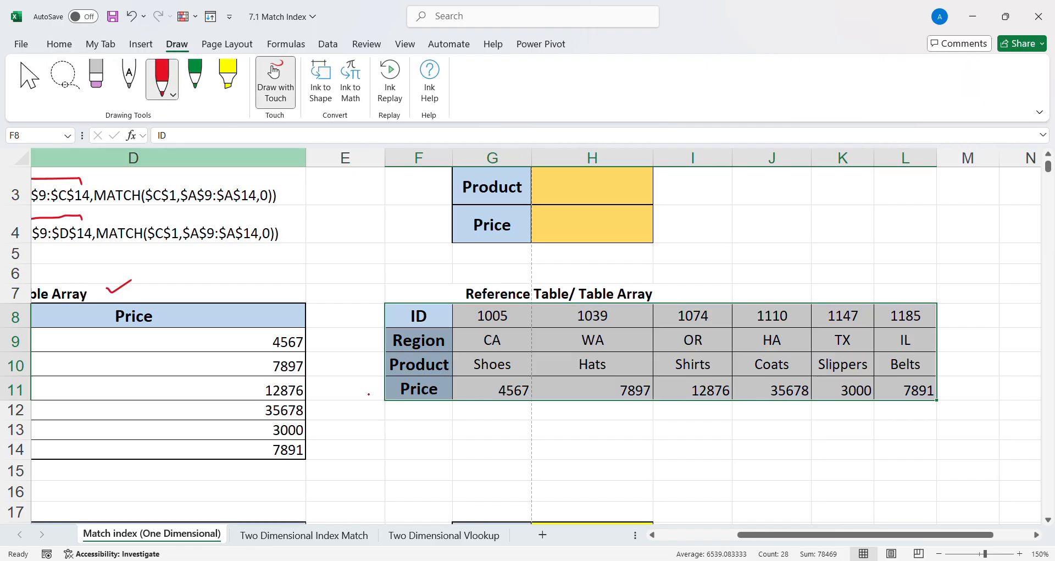
mouse_move(452, 421)
left_mouse_down()
mouse_move(460, 457)
mouse_move(479, 459)
left_mouse_up()
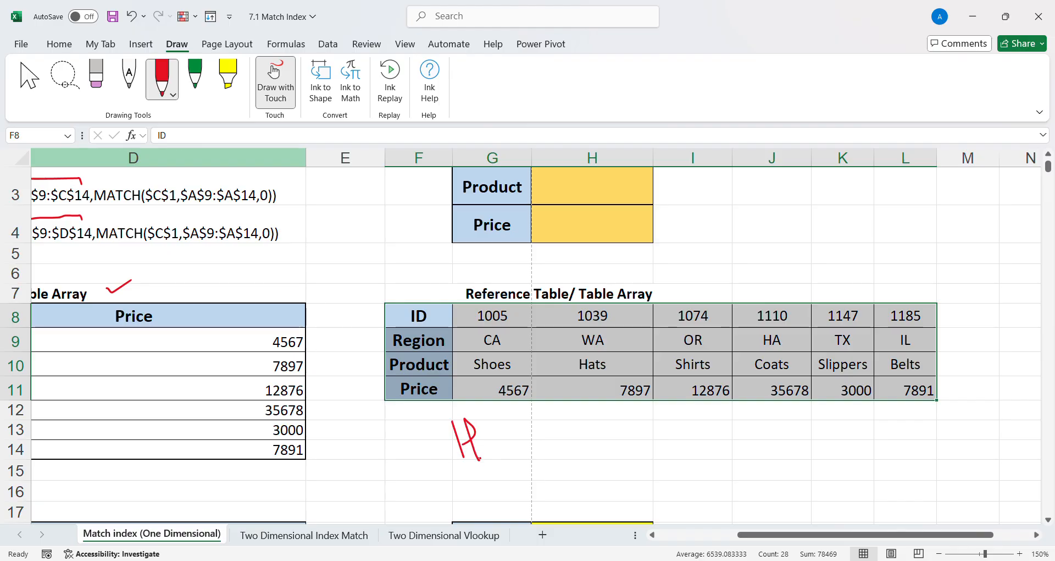
- Write a red ink letter V above the ID header of the vertical reference table, and stop inking
left_click(732, 533)
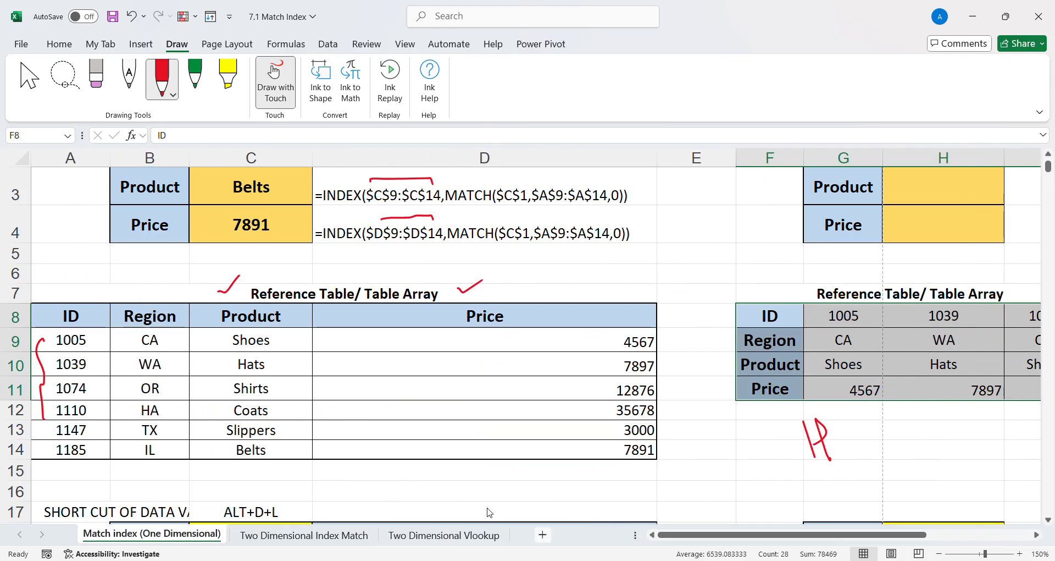
mouse_move(39, 280)
left_mouse_down()
mouse_move(67, 300)
mouse_move(68, 268)
left_mouse_up()
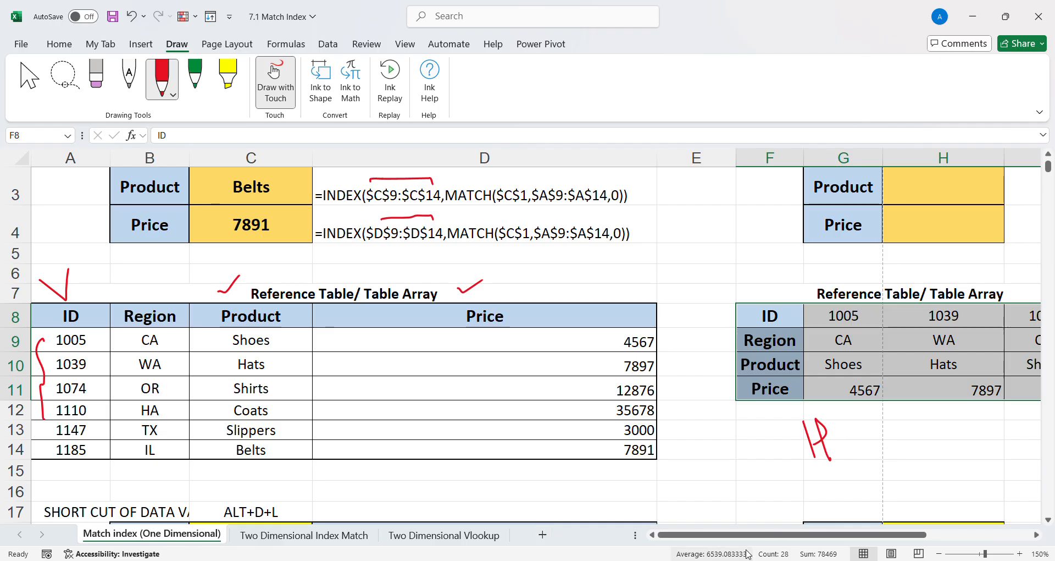
left_click_drag(756, 533, 861, 533)
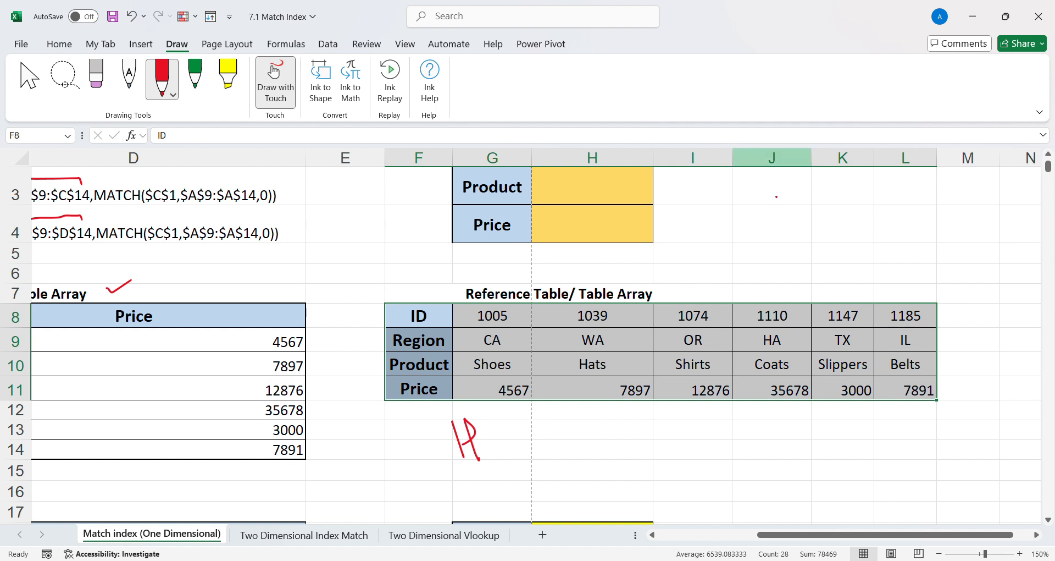
key("Escape")
- Highlight the horizontal lookup block G1:H4, pointing out the ID in H1 and the Region, Product and Price labels
scroll(626, 250, "up", 2)
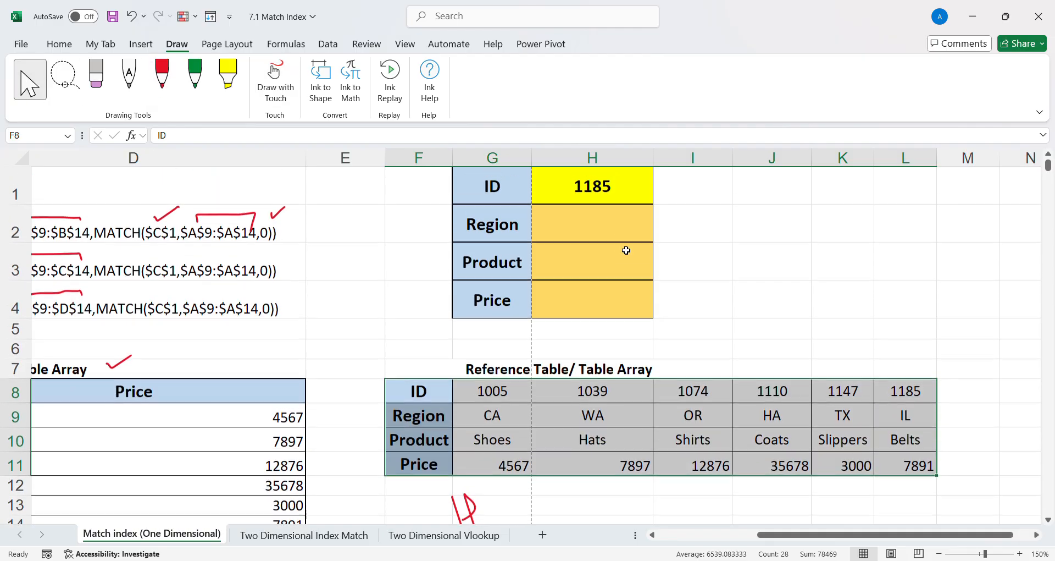
left_click_drag(479, 200, 584, 303)
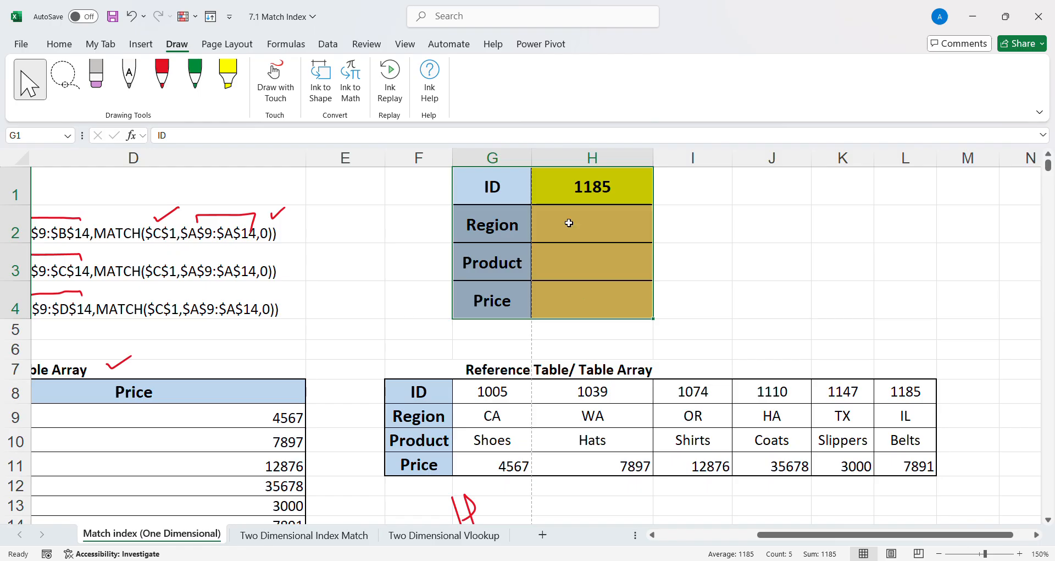
left_click(576, 196)
left_click(511, 231)
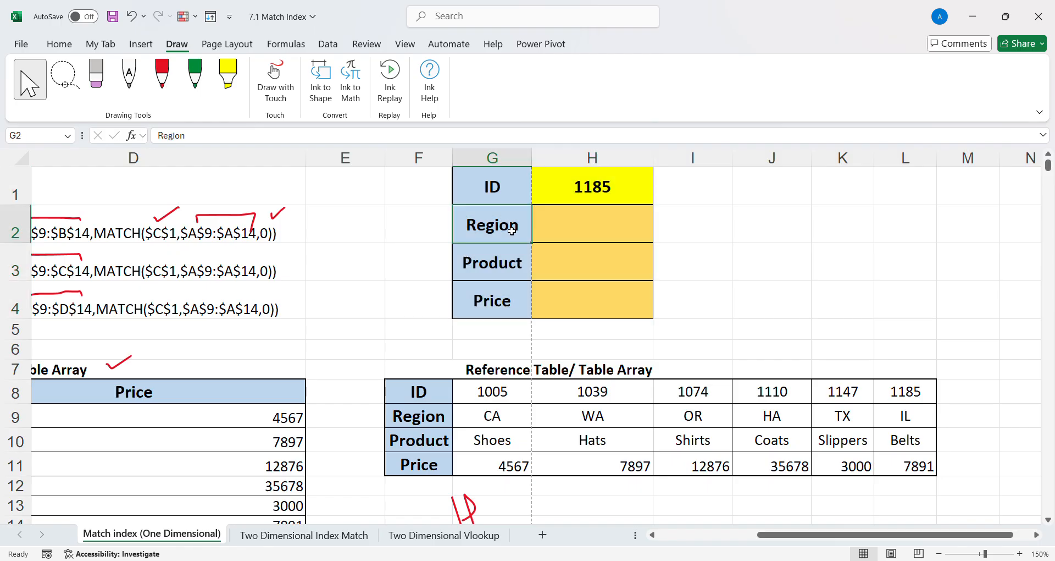
left_click(509, 265)
left_click(505, 302)
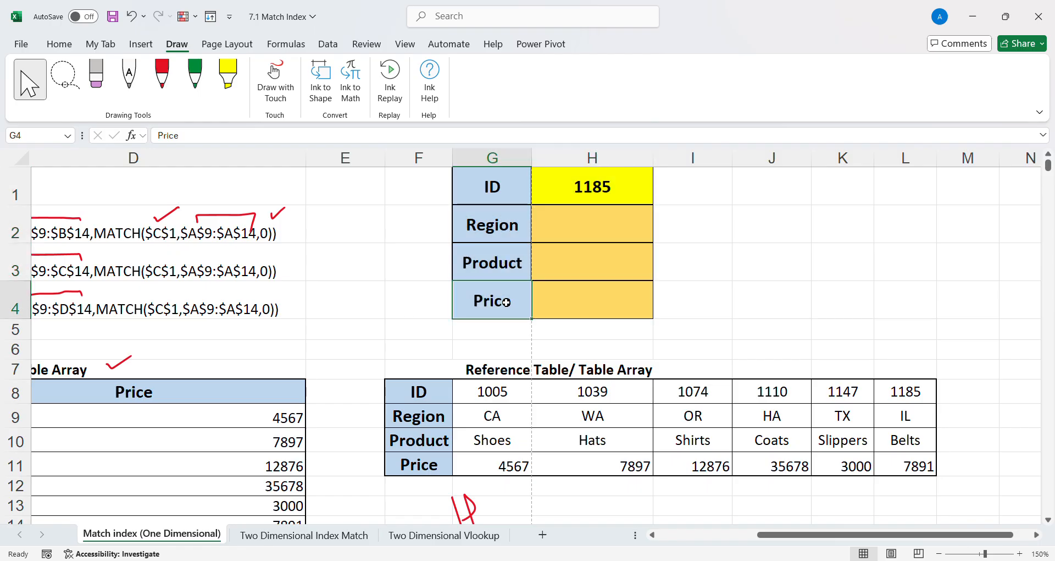
- Point out the ID and result cells in C1:C4, and highlight the vertical reference table A8:D14
left_click_drag(793, 536, 604, 528)
left_click(253, 197)
left_click(245, 228)
left_click(242, 268)
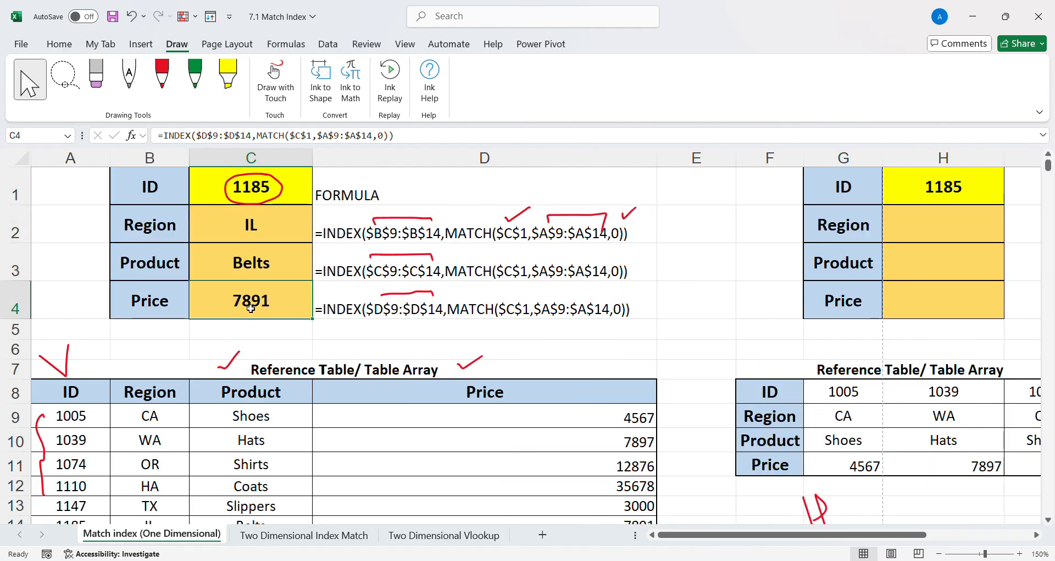
left_click_drag(60, 391, 555, 536)
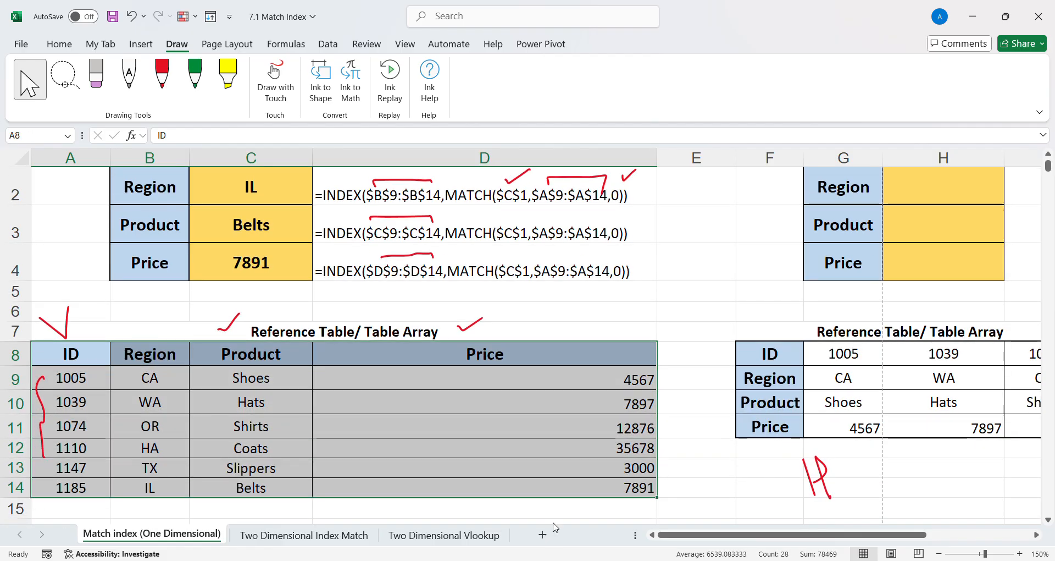
- Highlight the horizontal reference table F8:L11, and select row 11 across the vertical table
left_click_drag(802, 534, 907, 535)
left_click_drag(437, 353, 893, 429)
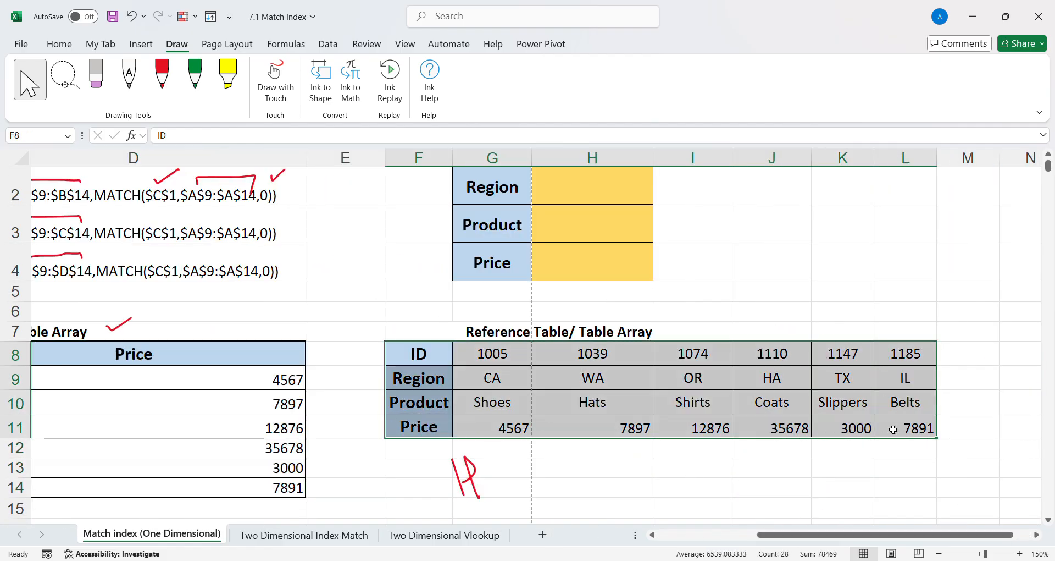
left_click_drag(823, 525, 538, 522)
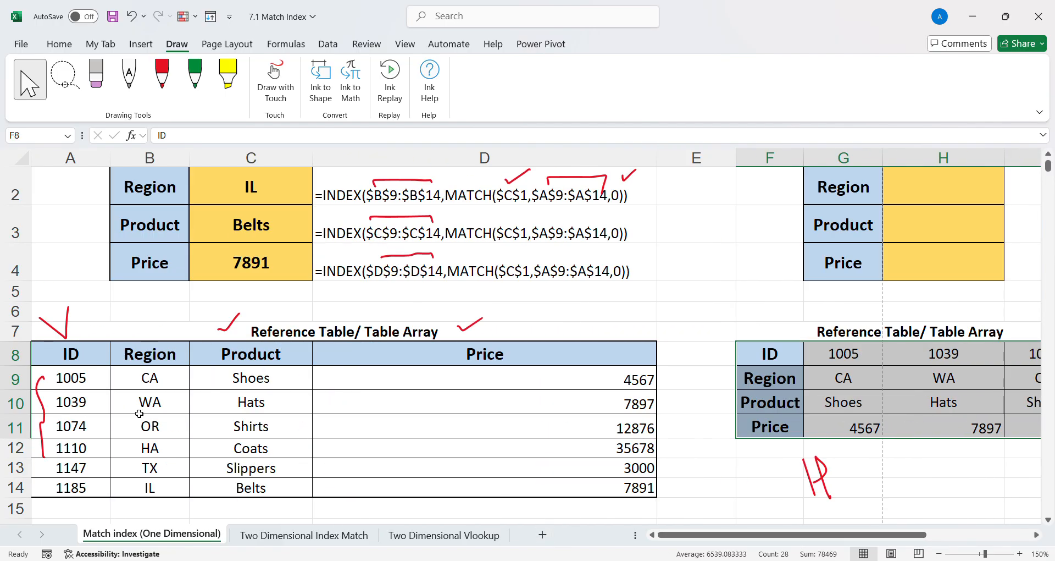
left_click(31, 434)
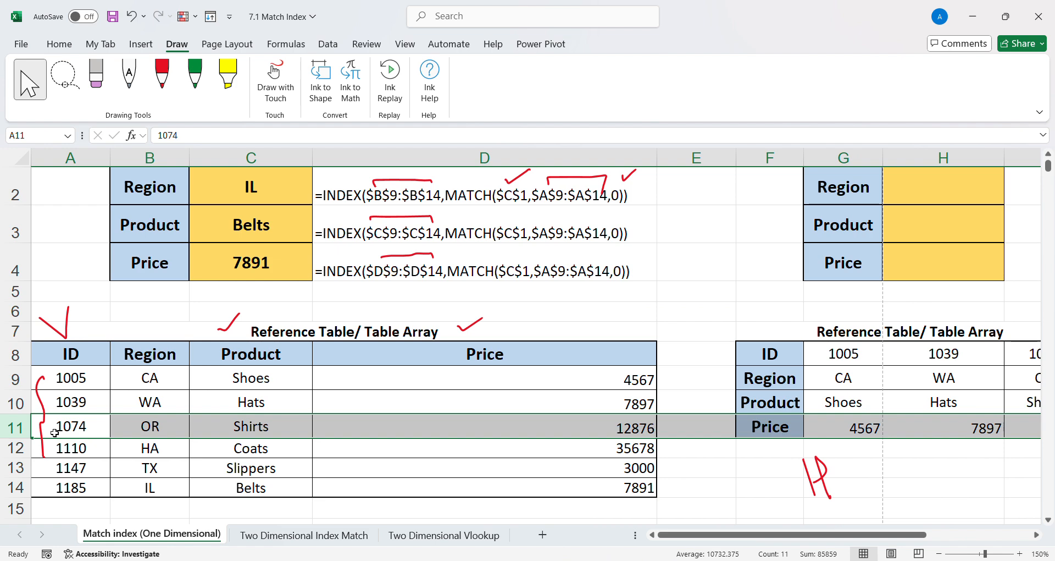
- Point out the horizontal table's row headers ID, Region, Product and Price in F8:F11
left_click_drag(714, 534, 804, 535)
left_click_drag(445, 359, 450, 422)
left_click(444, 384)
left_click(436, 408)
left_click(434, 427)
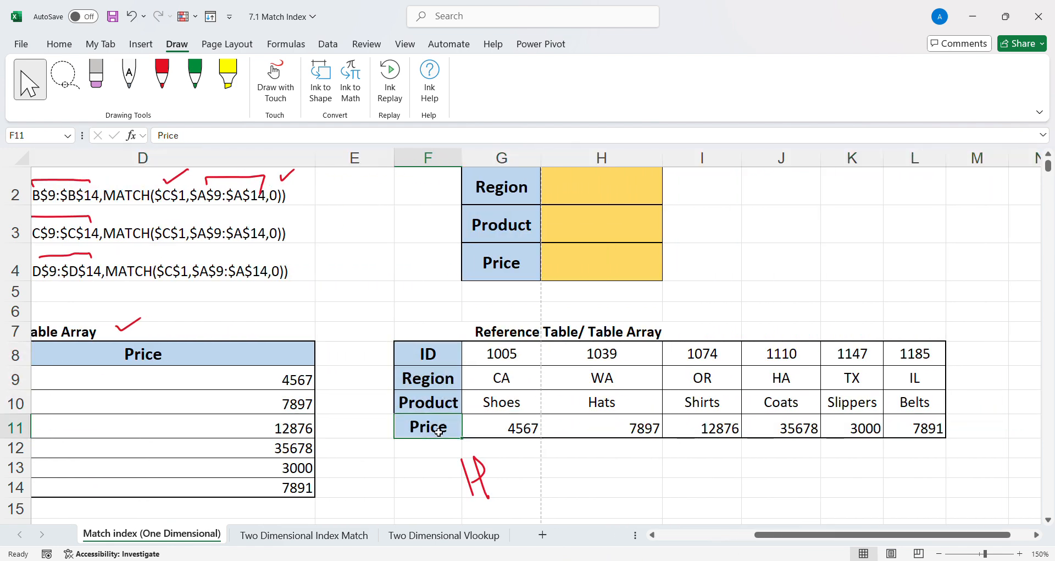
- Highlight the ID and Region values along rows 8 and 9, and point out ID 1039 with its region WA
left_click_drag(494, 355, 855, 360)
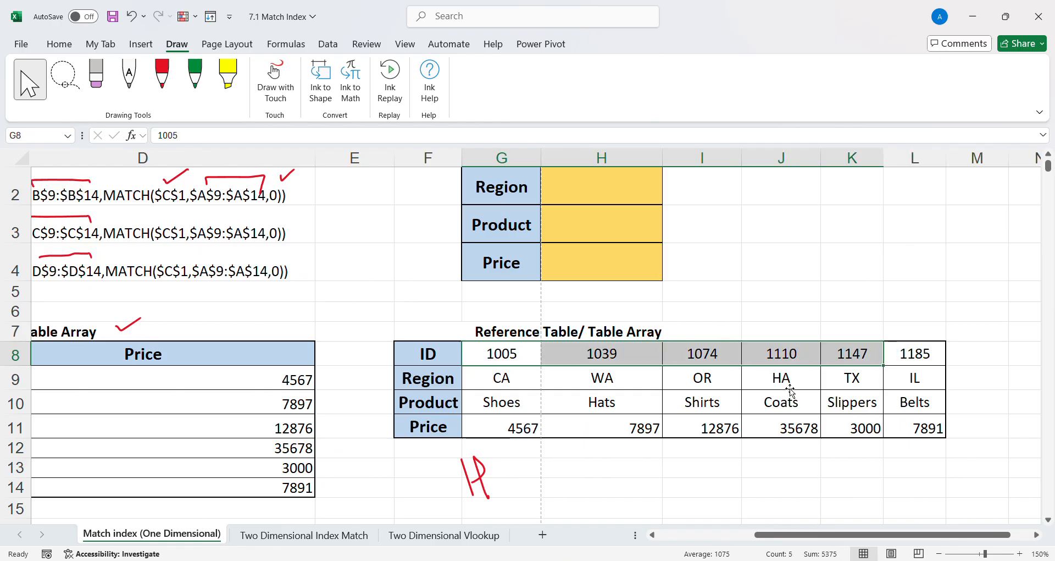
left_click_drag(501, 378, 891, 385)
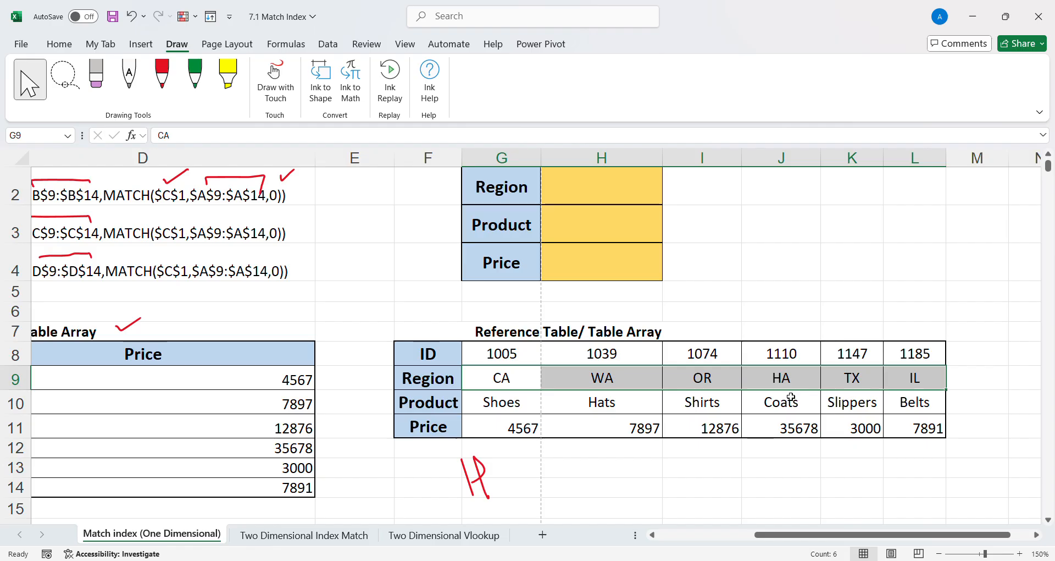
left_click(605, 356)
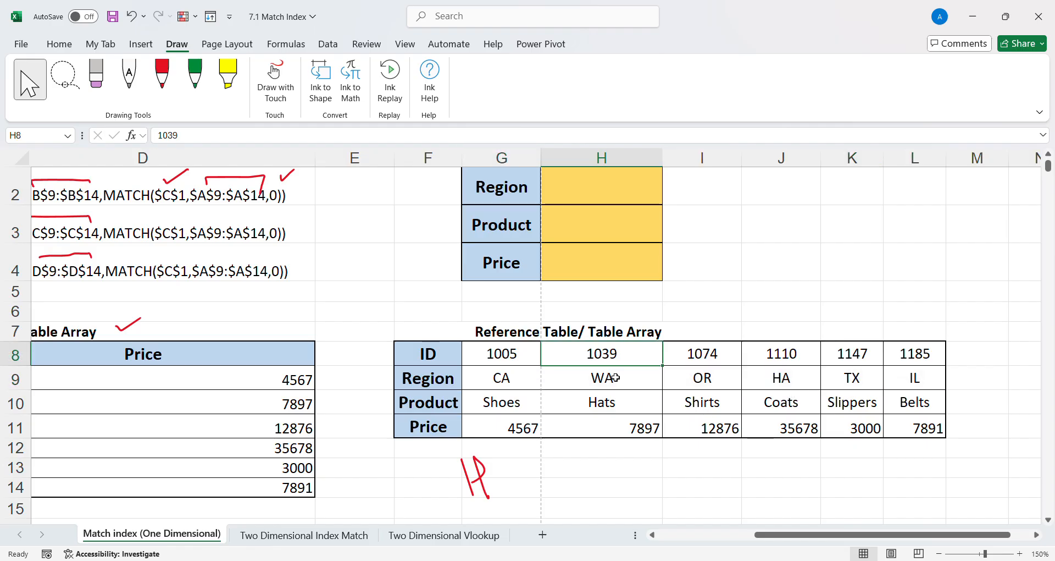
left_click(609, 382)
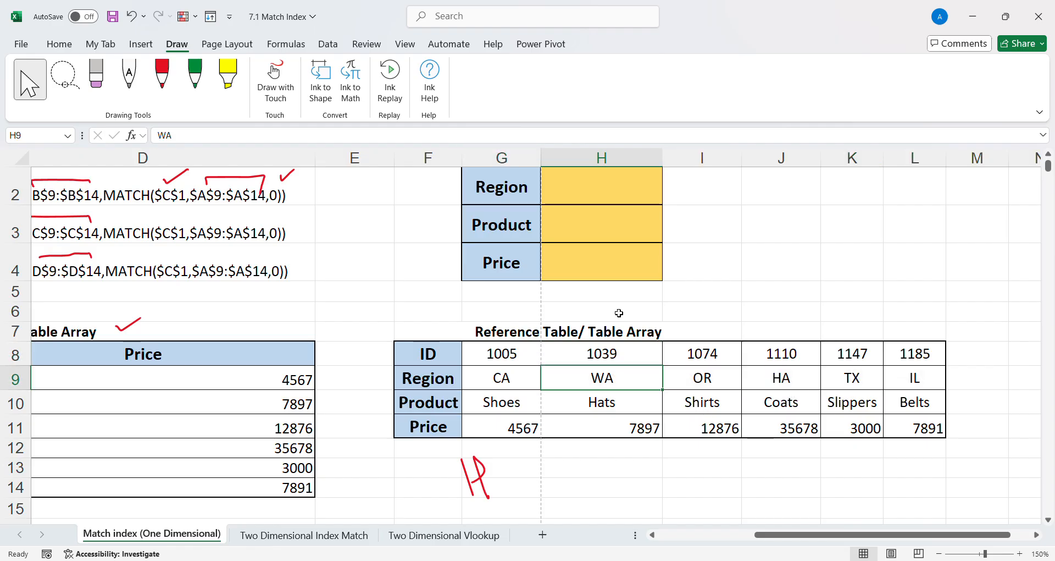
- Select columns G to L one by one to show that each record of the horizontal table occupies a column
left_click(601, 158)
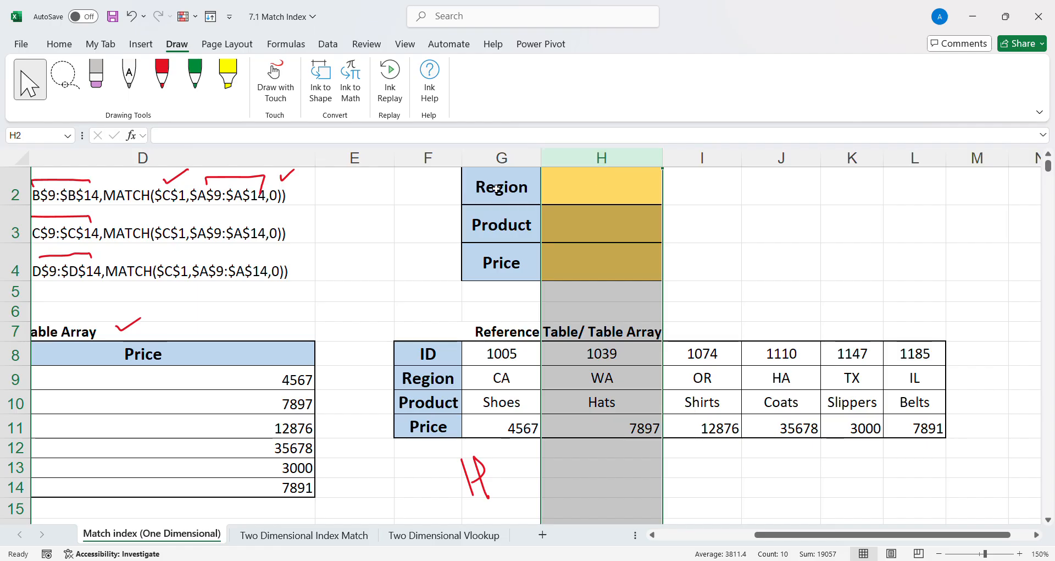
left_click(502, 159)
left_click(574, 162)
left_click(681, 161)
left_click(769, 174)
left_click(852, 174)
left_click(924, 174)
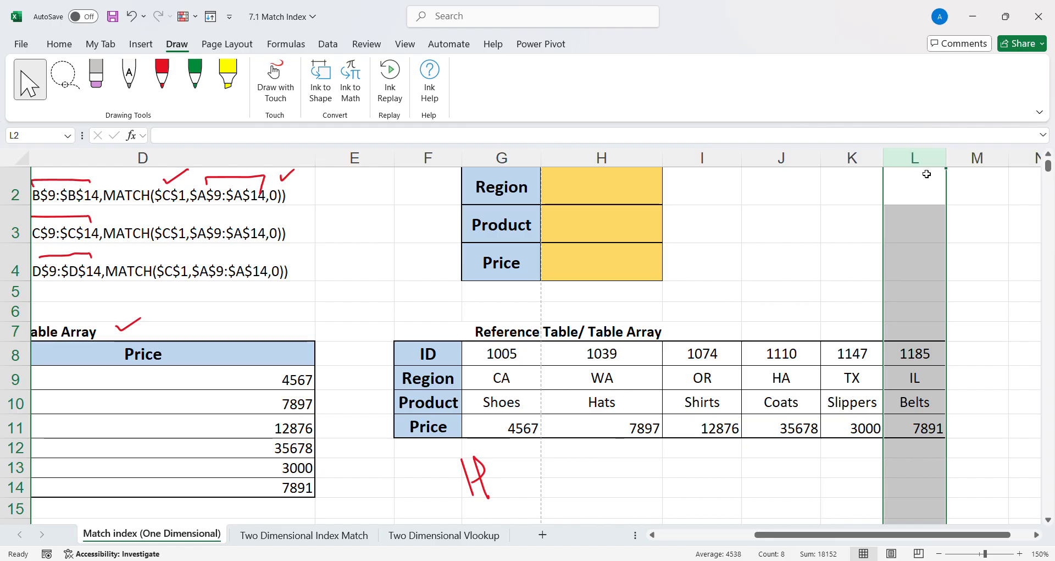
- Highlight the horizontal table's headers in F8:F11, point out Region, Product and Price individually, and select column F
left_click_drag(418, 355, 419, 423)
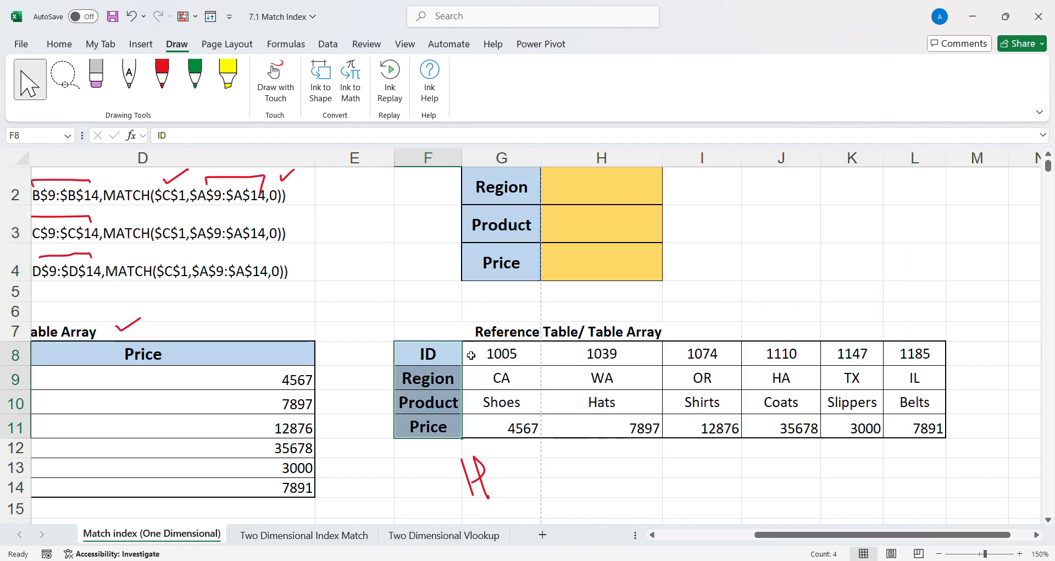
left_click(428, 379)
left_click(432, 404)
left_click(435, 433)
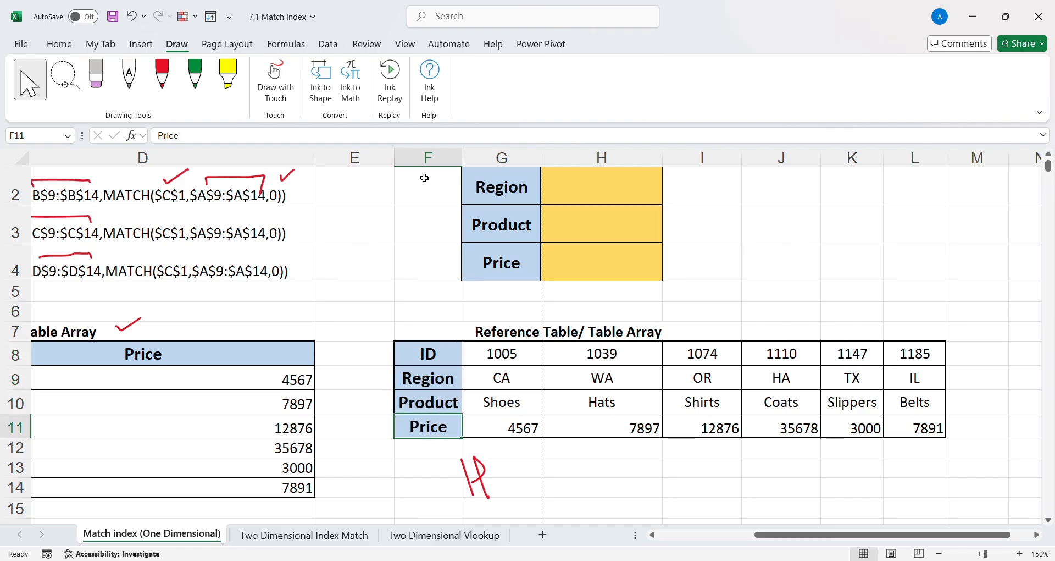
left_click(427, 159)
- Select rows 9 to 13 one by one to show that each vertical table record occupies a row
scroll(630, 544, "left", 3)
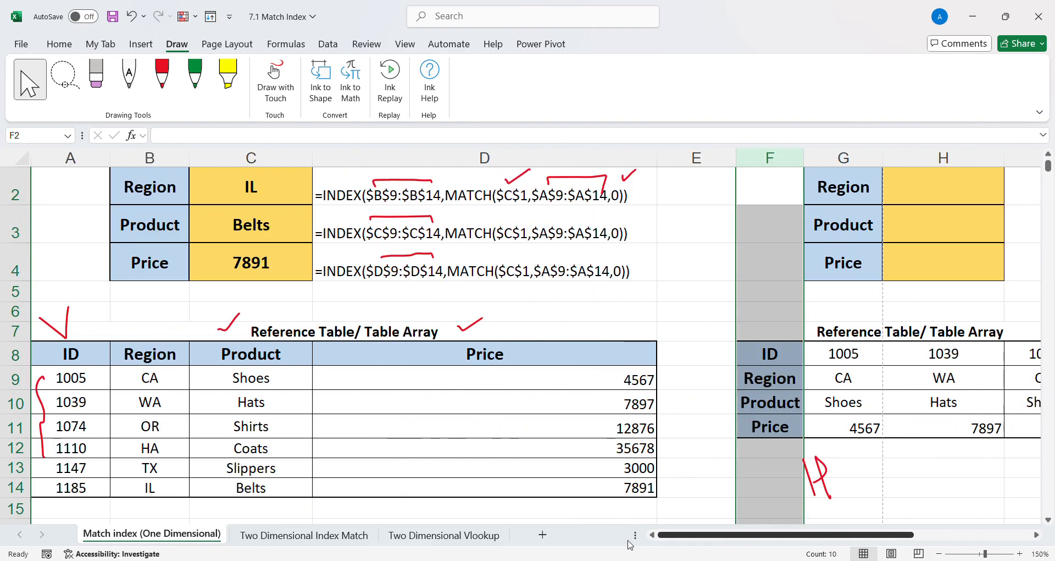
left_click(29, 384)
left_click(28, 406)
left_click(28, 427)
left_click(28, 448)
left_click(29, 468)
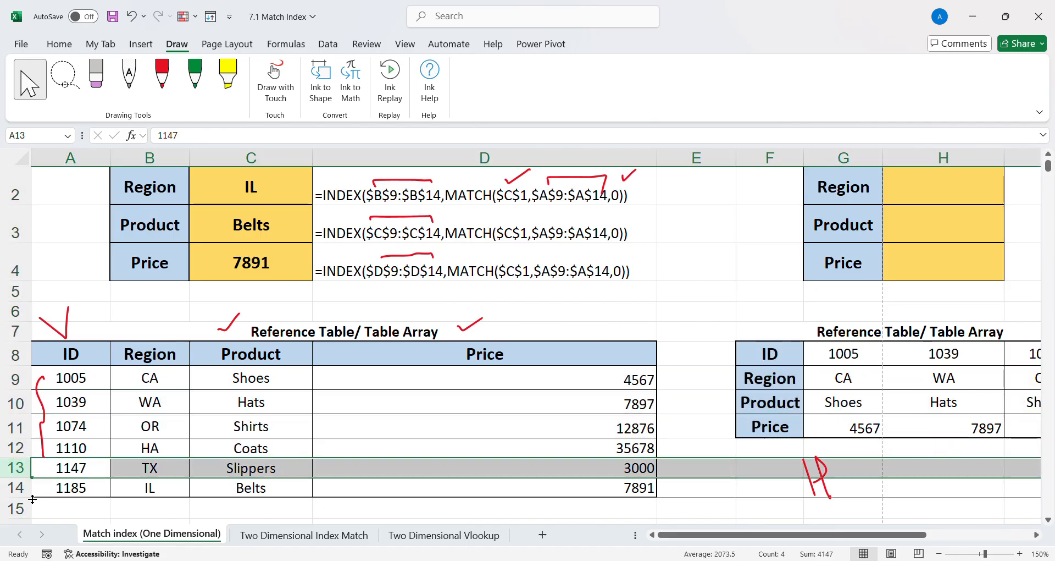
- Select columns A to D one by one for the vertical table's fields, and point out region values in column B
left_click(86, 164)
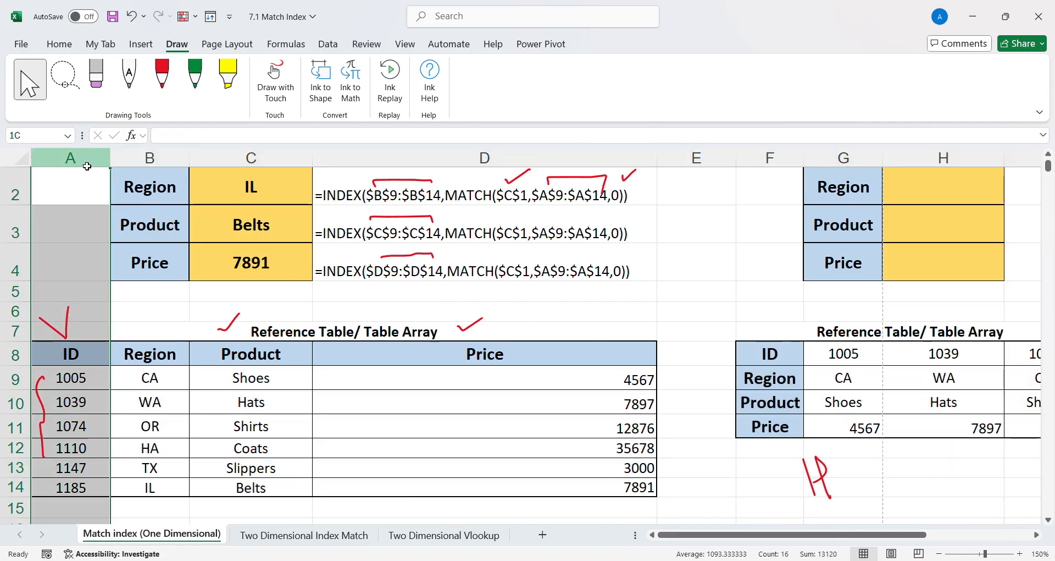
left_click(150, 164)
left_click(251, 164)
left_click(377, 164)
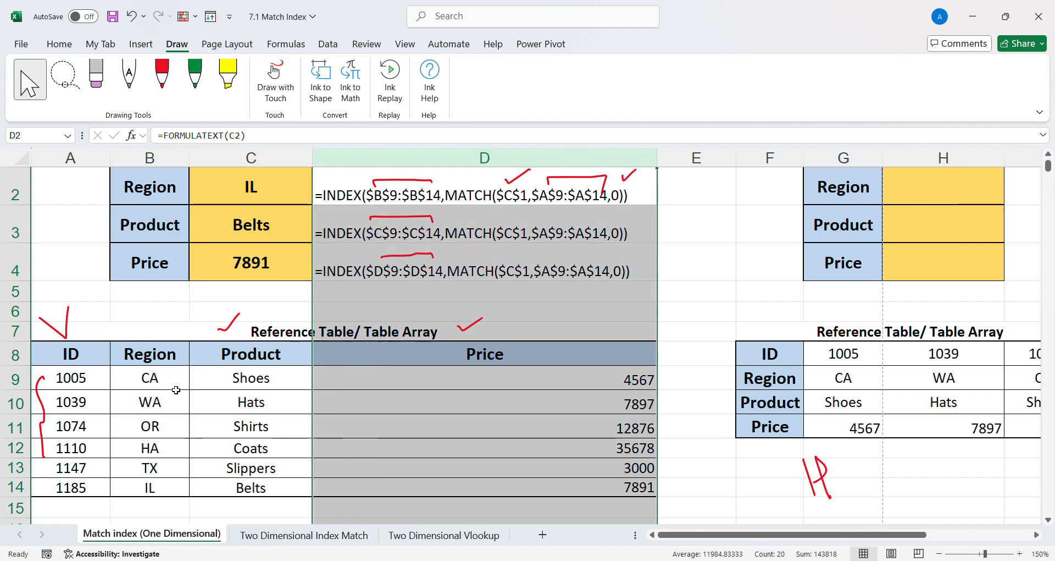
left_click(149, 402)
left_click(148, 427)
left_click(146, 468)
- Point out the horizontal table's headers in column F and its first three IDs along row 8
left_click_drag(845, 535, 963, 535)
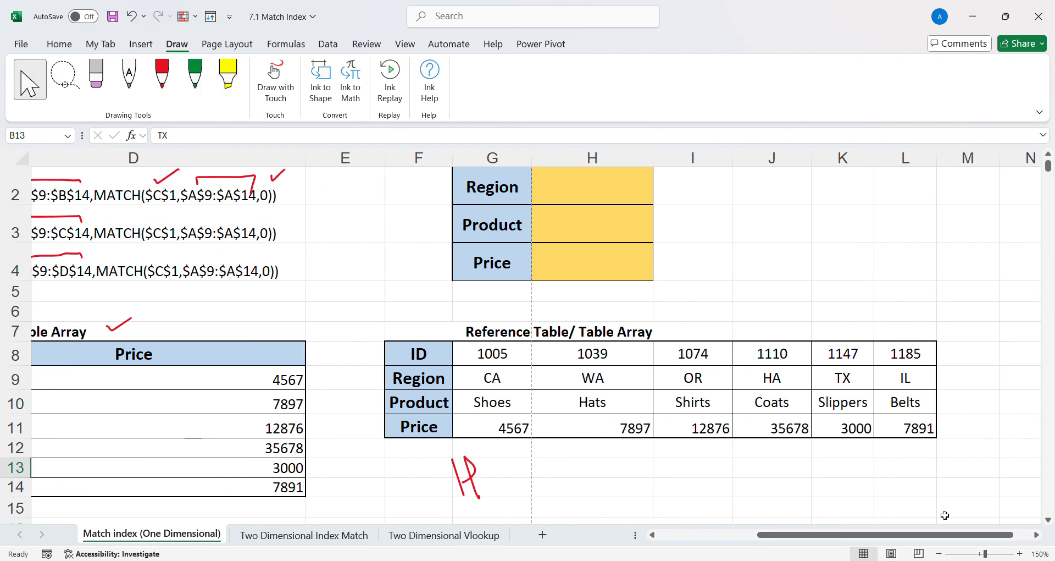
left_click(418, 378)
left_click(414, 404)
left_click(409, 428)
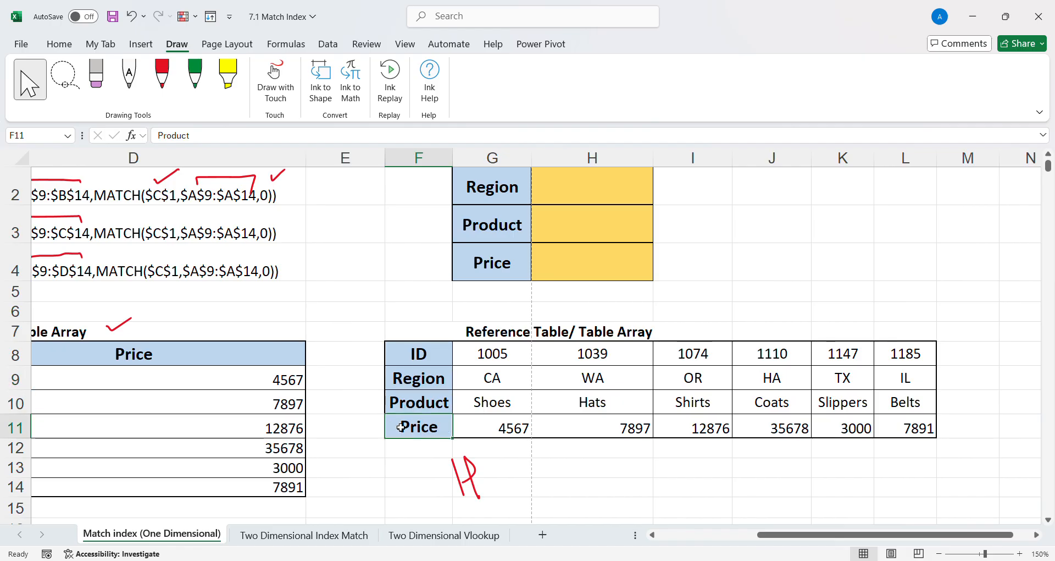
left_click(410, 386)
left_click(489, 355)
left_click(591, 355)
left_click(715, 356)
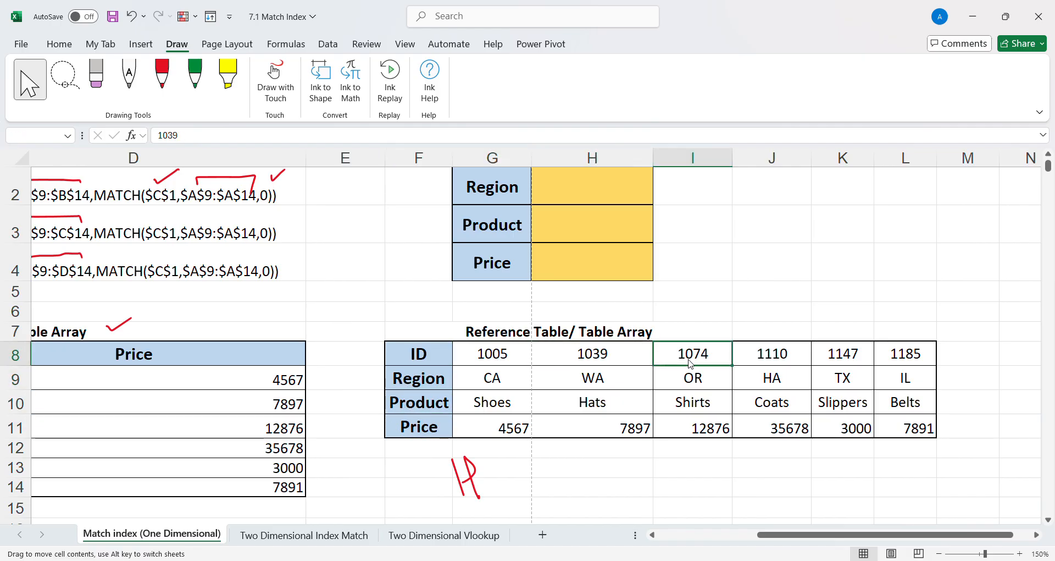
- Start an INDEX formula in H2 with the Region values $G$9:$L$9 as array and the row number left empty
left_click(643, 239)
scroll(710, 275, "up", 1)
left_click(599, 234)
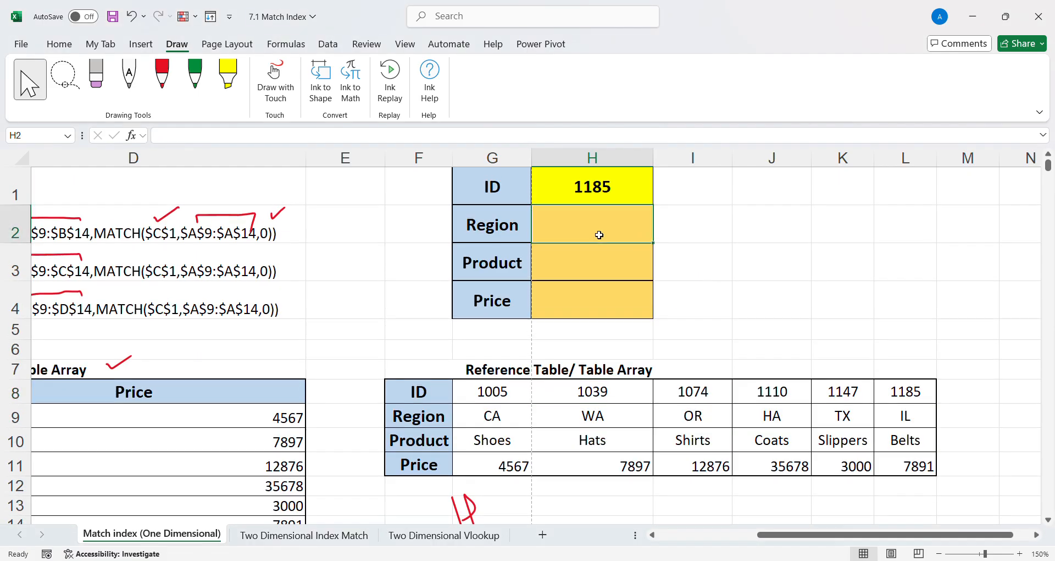
type("=IND")
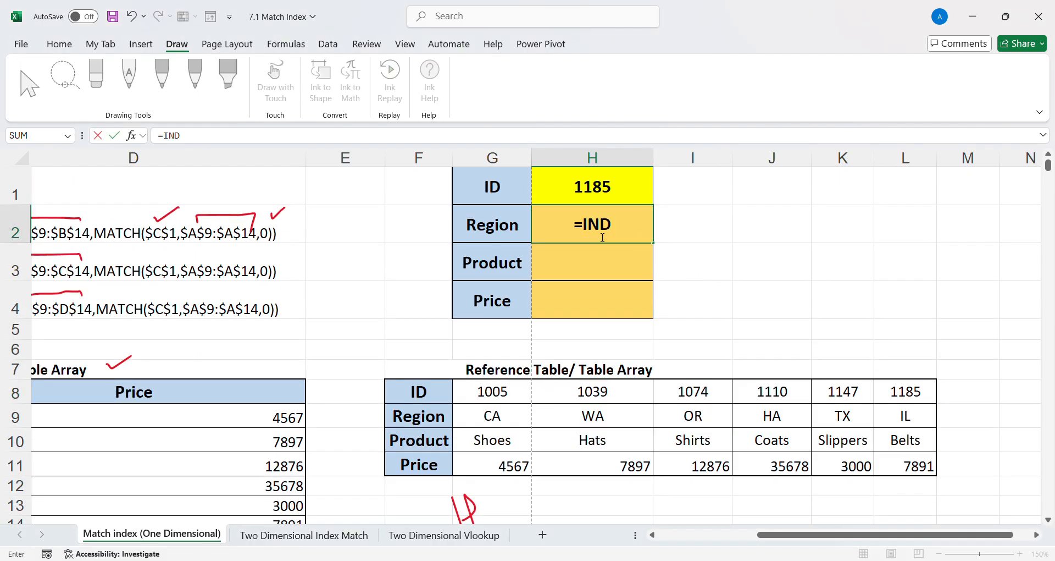
type("EX(")
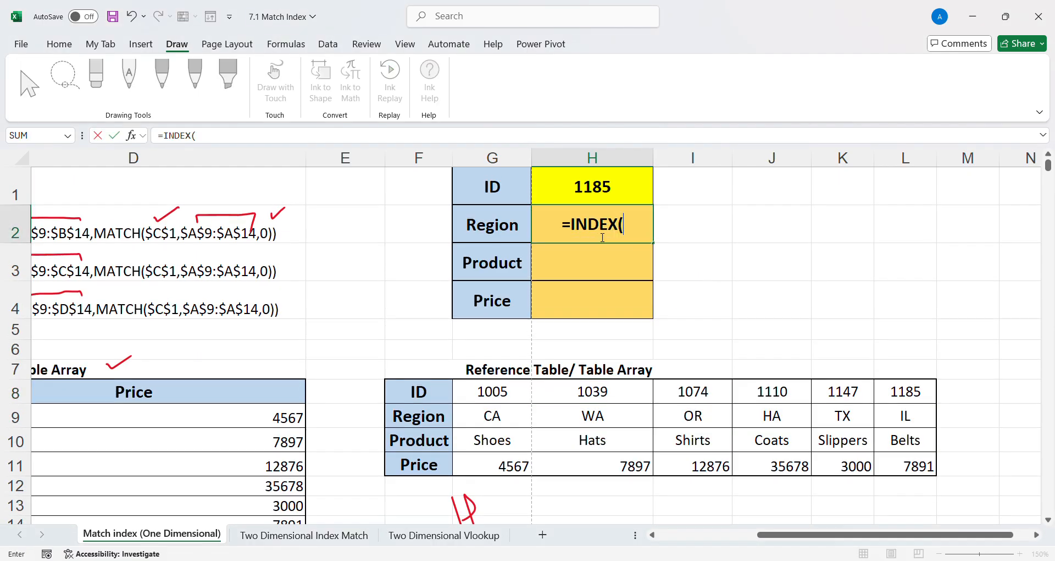
left_click_drag(487, 420, 880, 422)
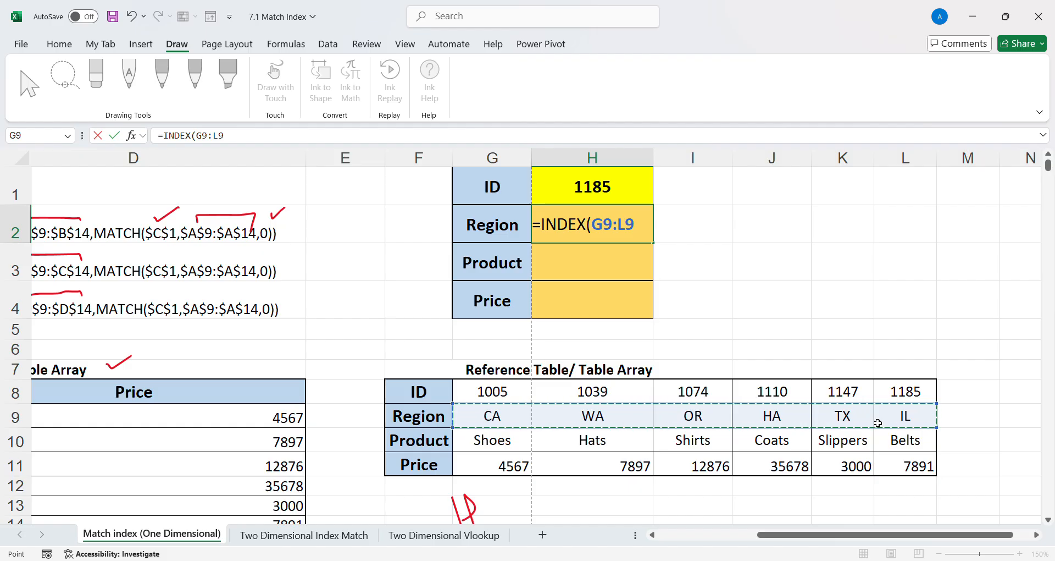
key("F4")
type(",,")
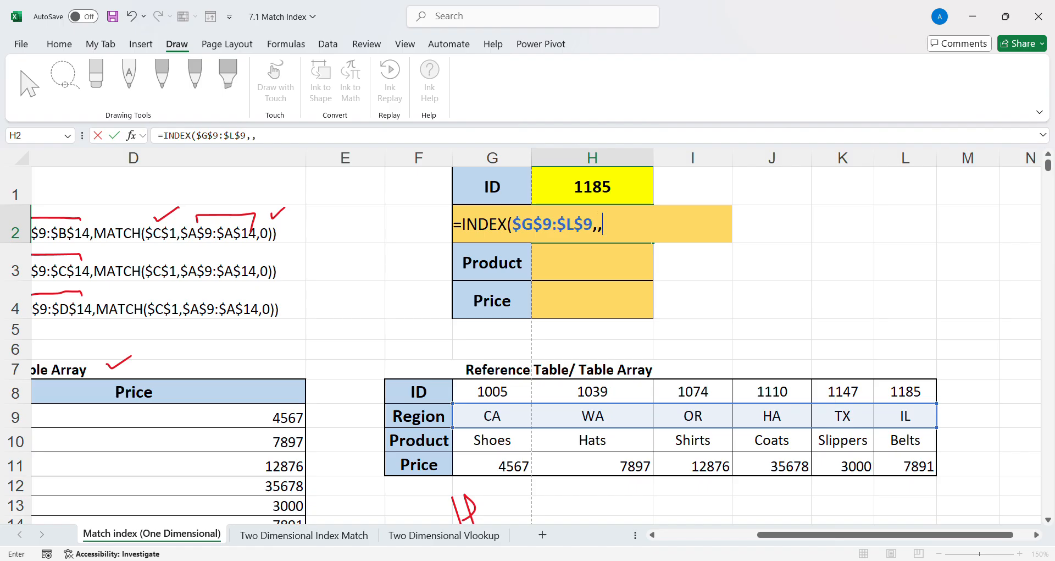
- Add MATCH(H1,G8:L8,0) as the column number of the INDEX formula in H2
type("MATCH")
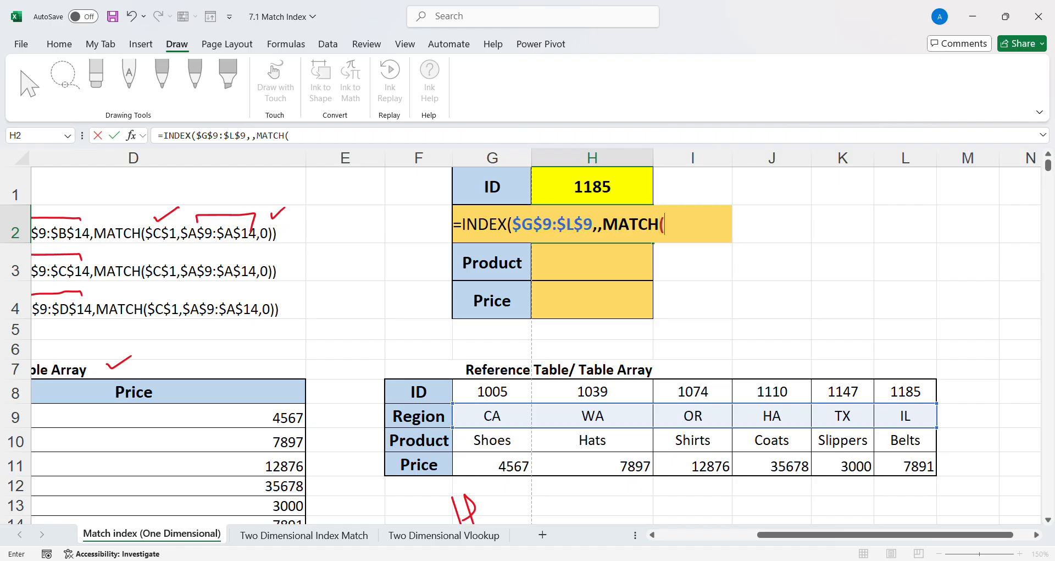
type("(")
left_click(616, 188)
type(",")
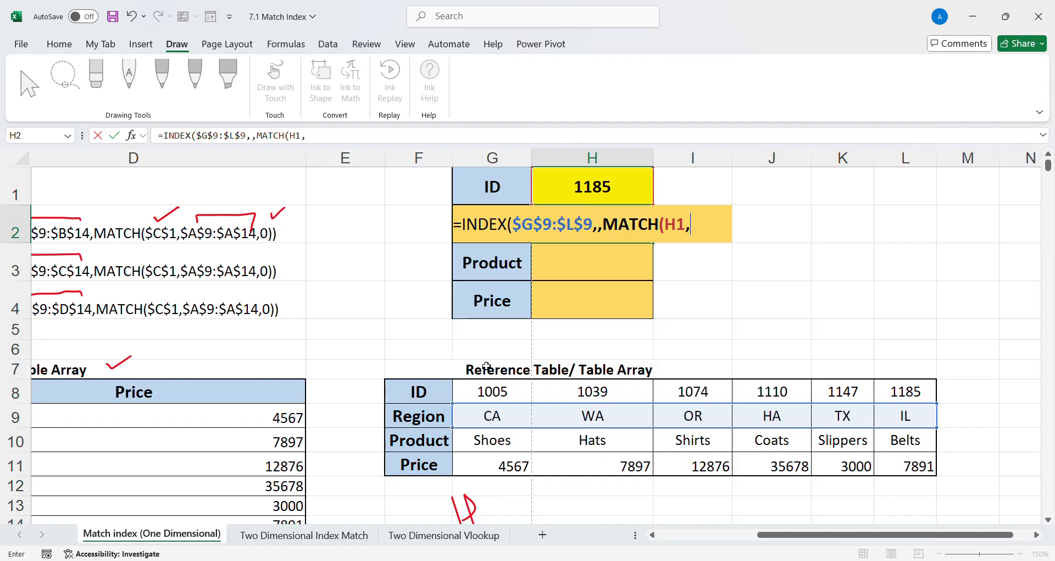
left_click_drag(498, 393, 891, 398)
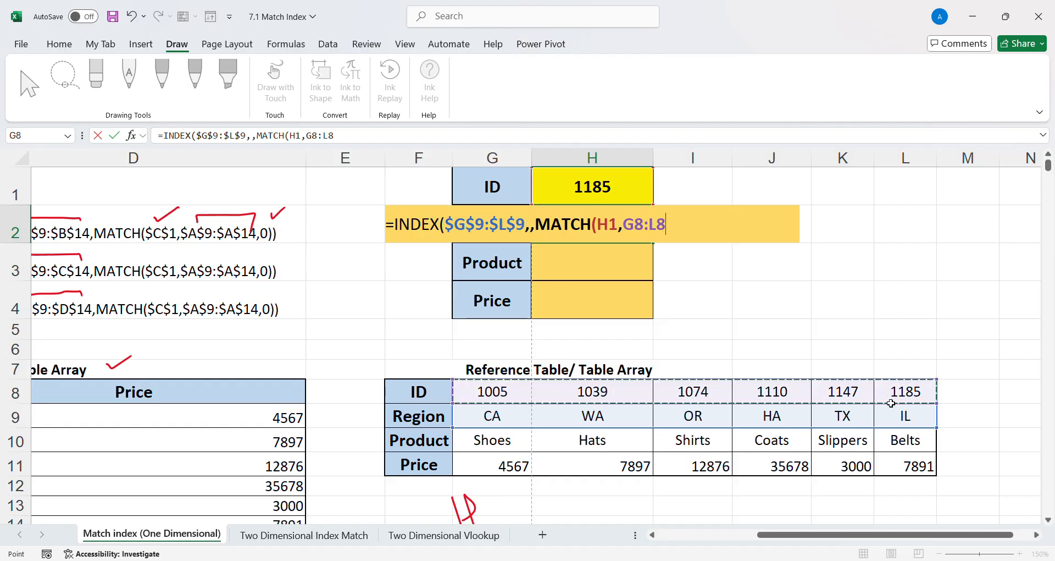
type(",")
scroll(891, 402, "down", 1)
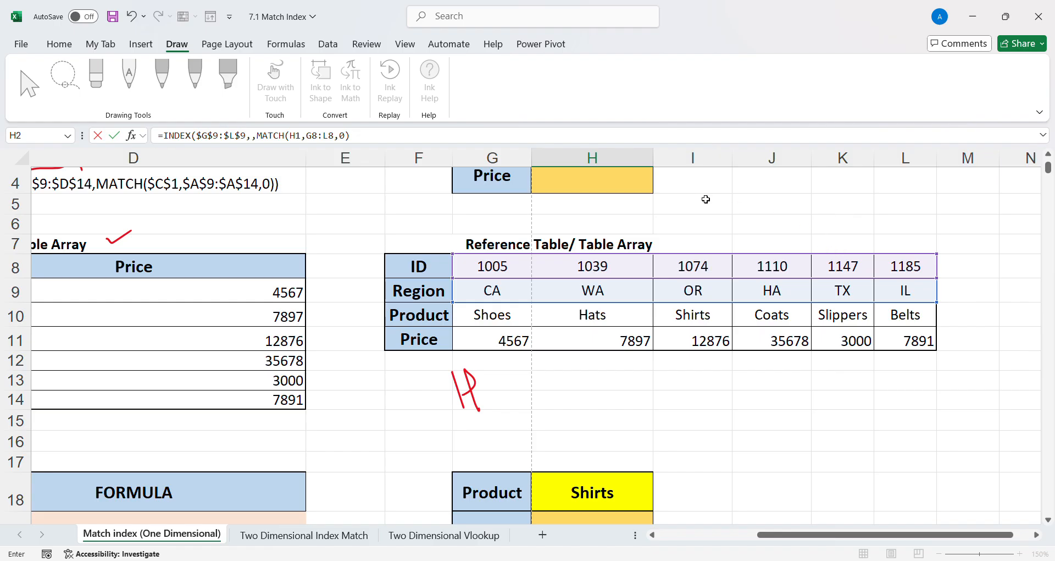
scroll(603, 273, "up", 1)
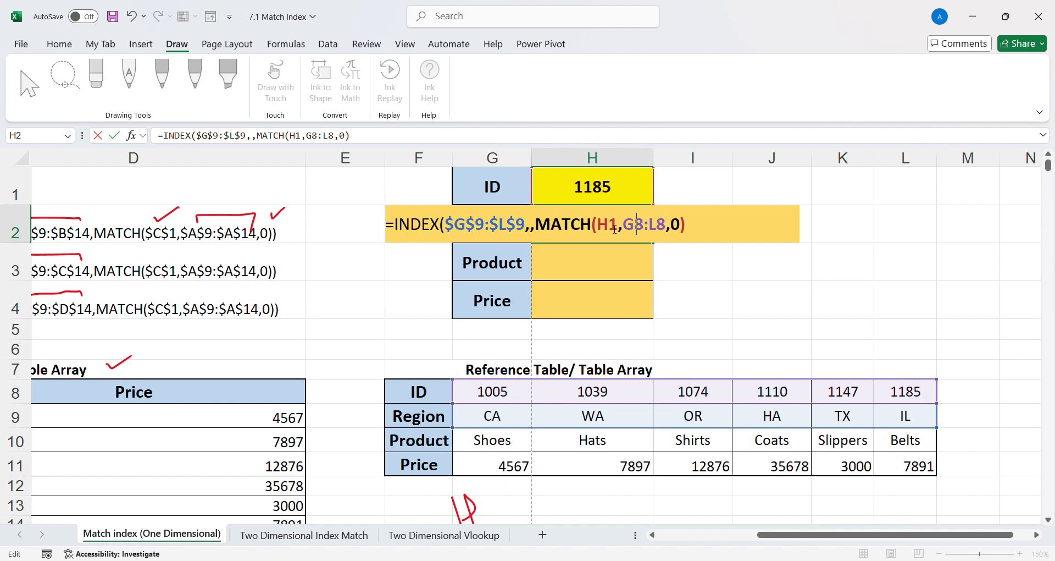
- Make the MATCH references absolute as $H$1 and $G$8:$L$8, and close the INDEX formula's parentheses
left_click(615, 229)
key("F4")
left_click(651, 223)
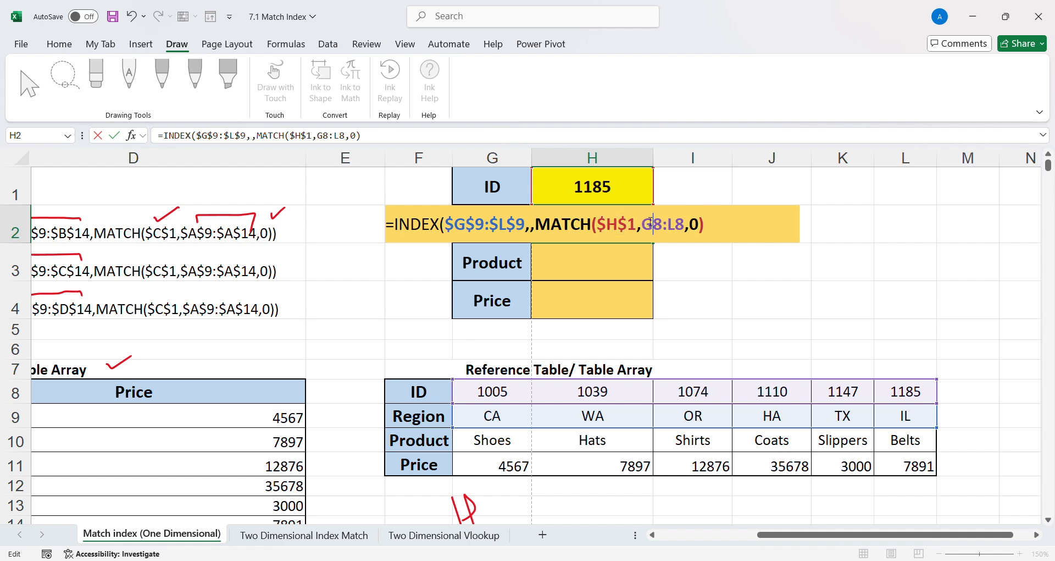
key("F4")
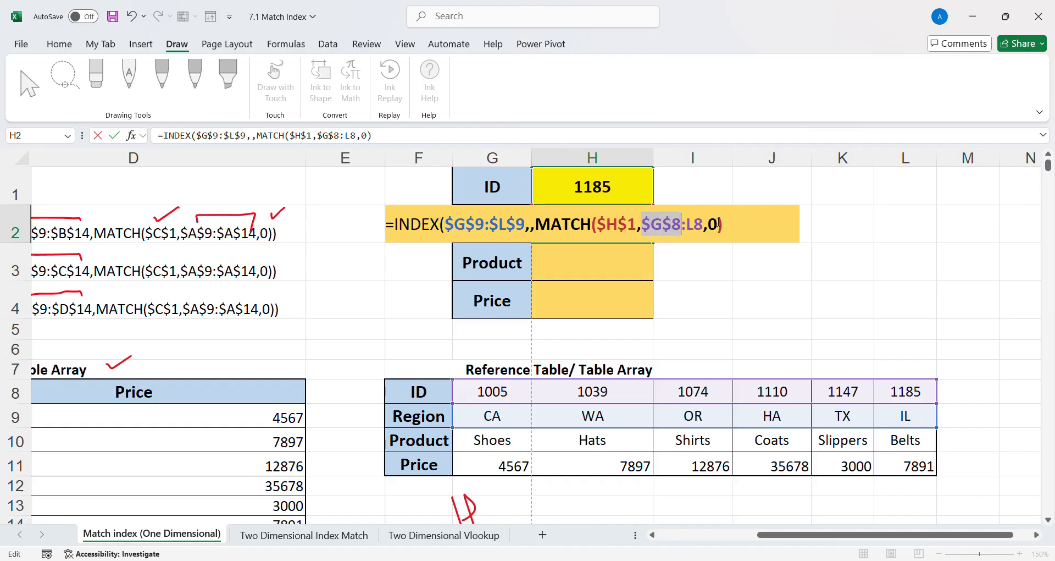
left_click(696, 223)
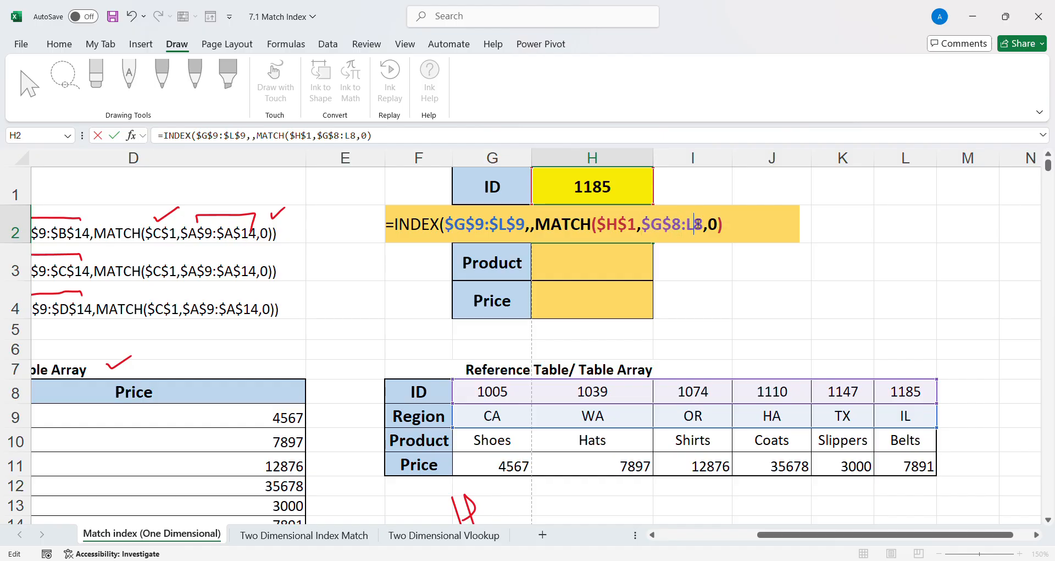
key("F4")
left_click(758, 229)
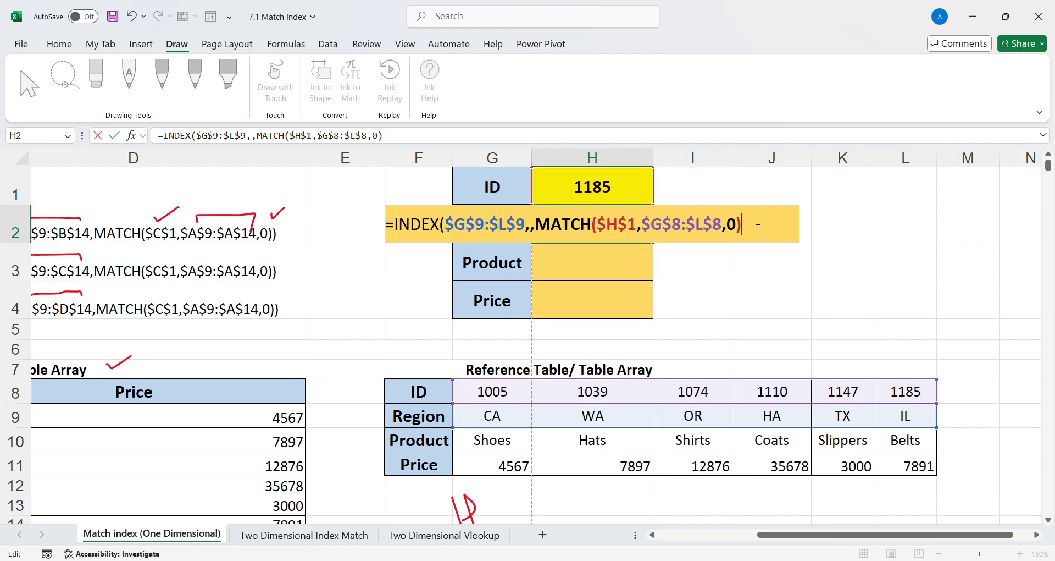
type(")")
- Highlight the MATCH part and the whole INDEX formula in H2, and enter the formula
left_click_drag(535, 226, 743, 230)
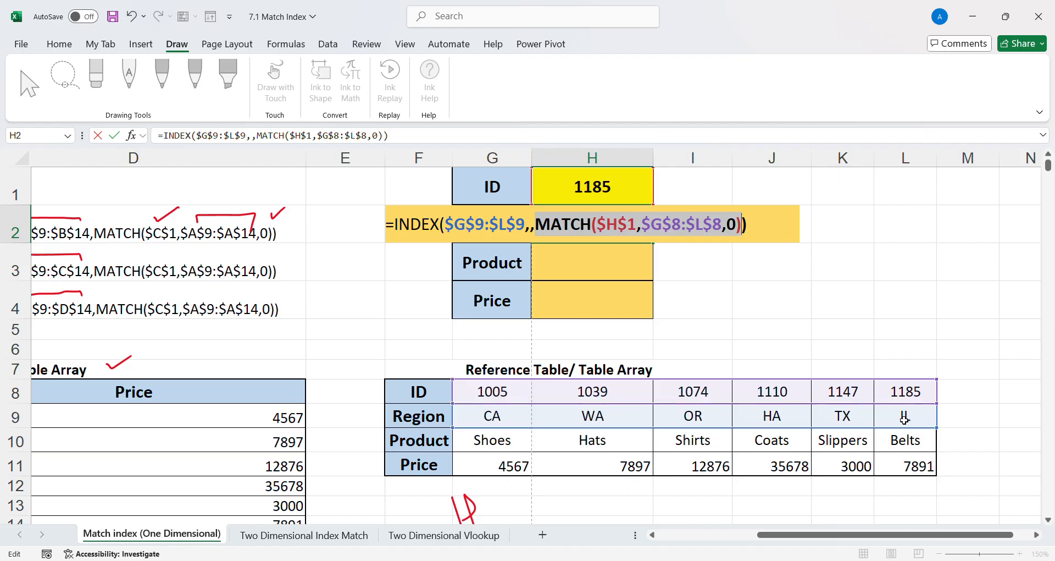
left_click_drag(397, 226, 754, 242)
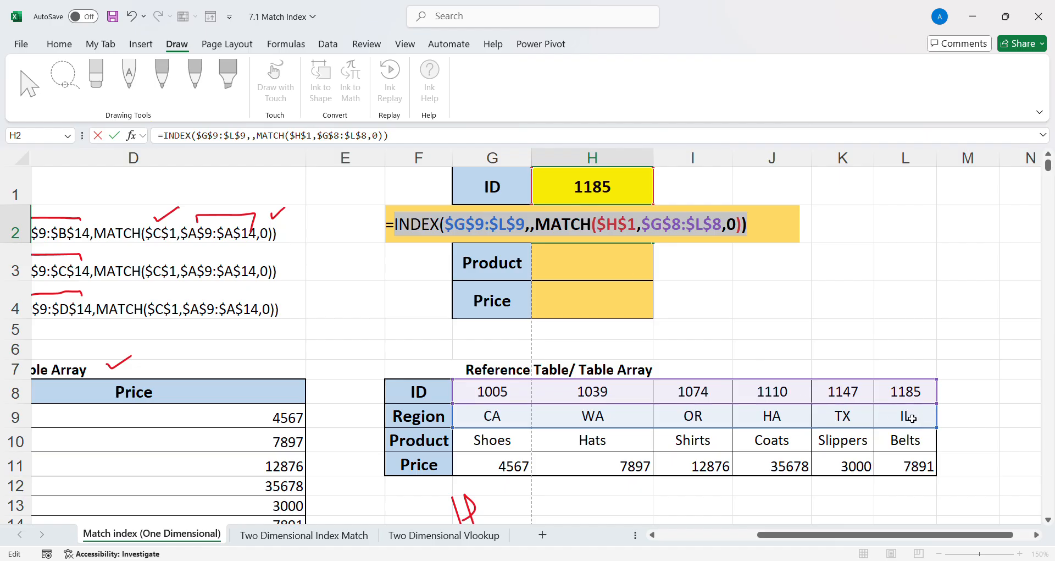
left_click(764, 231)
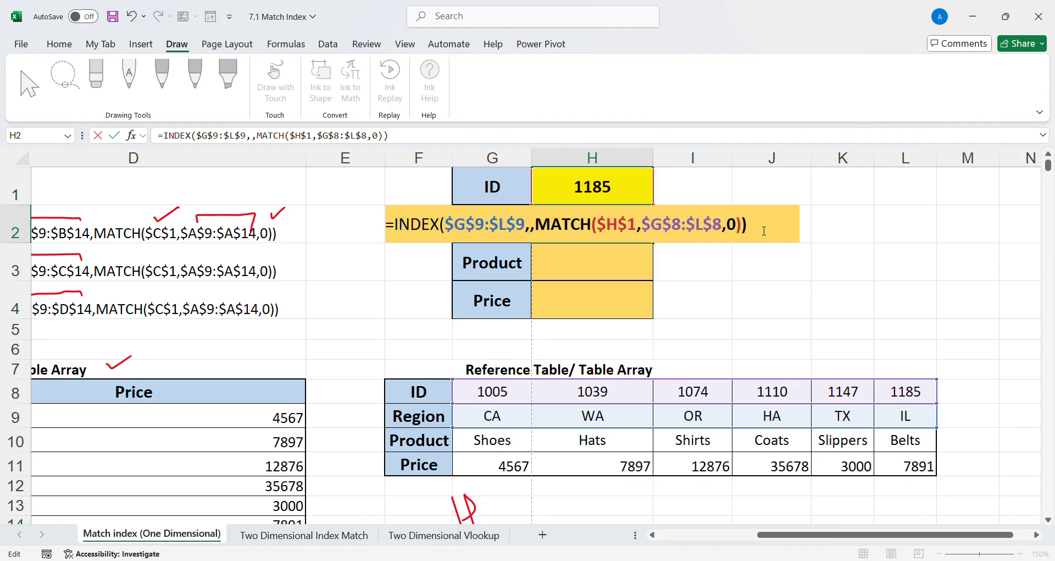
key("Return")
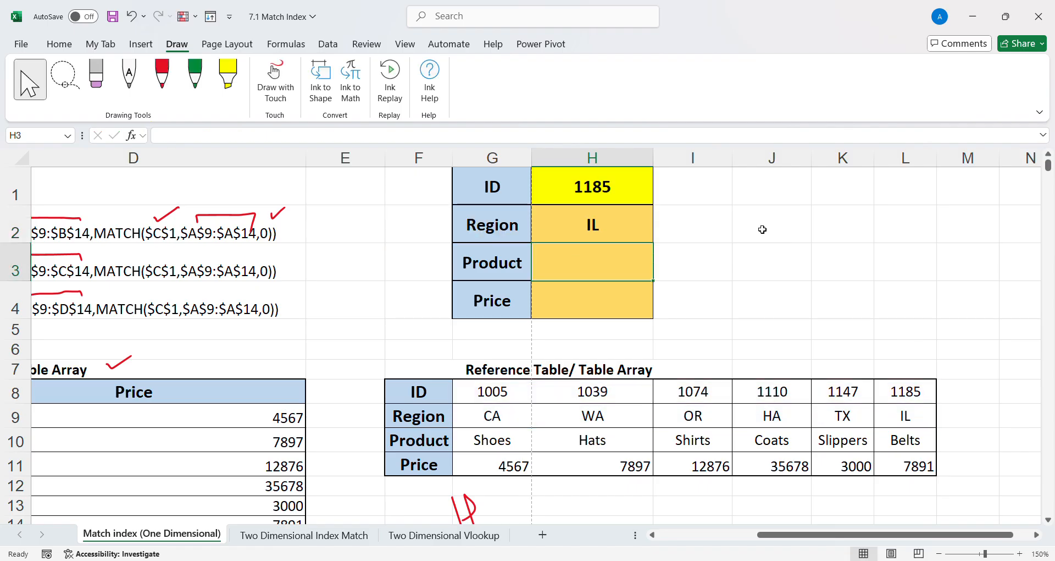
- Fill the Region formula from H2 down to H4, and change the INDEX array in H3 to $G$10:$L$10
left_click(622, 227)
left_click_drag(654, 243, 649, 296)
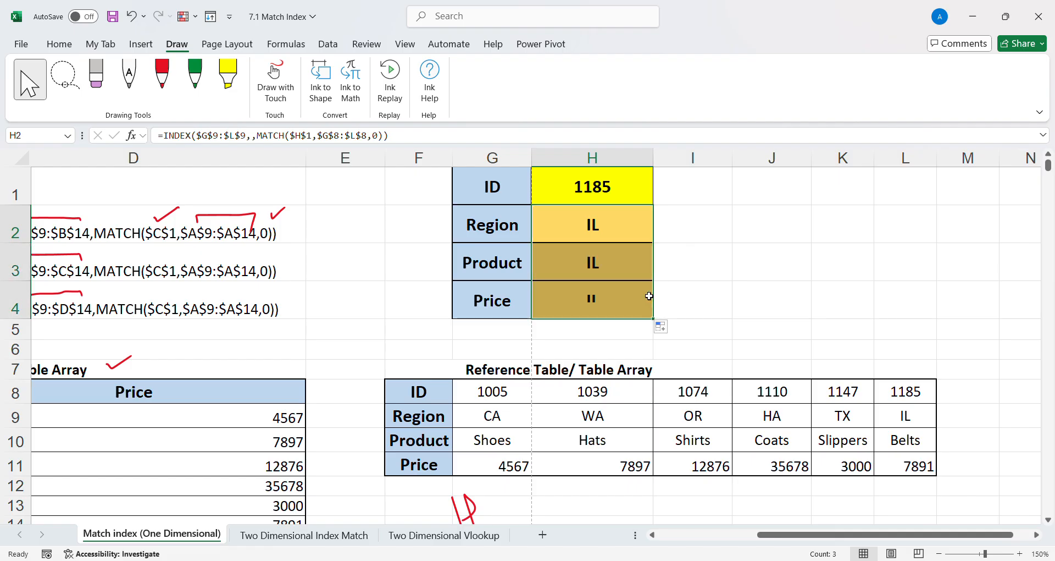
double_click(613, 269)
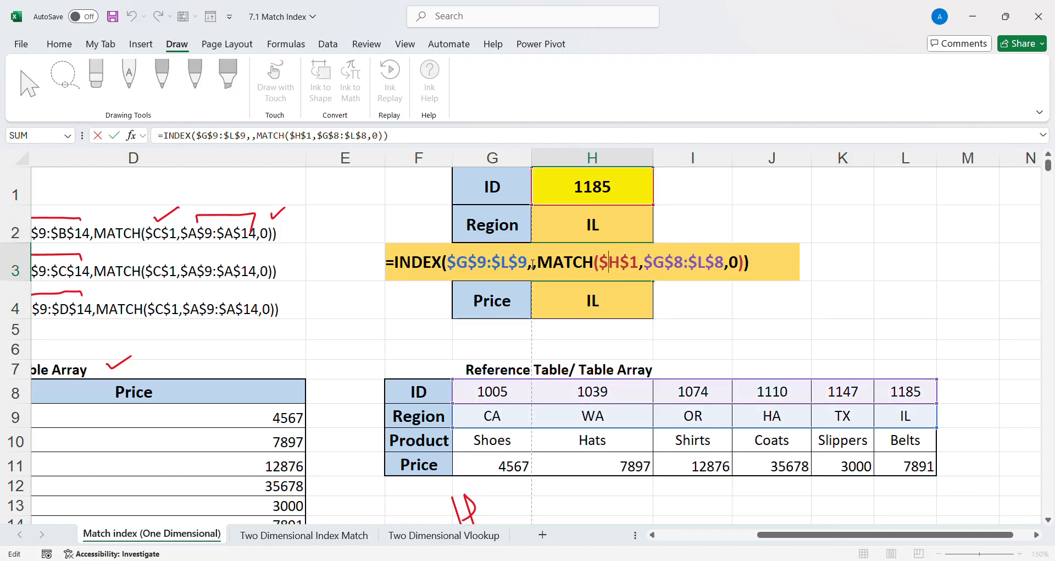
left_click_drag(529, 264, 455, 265)
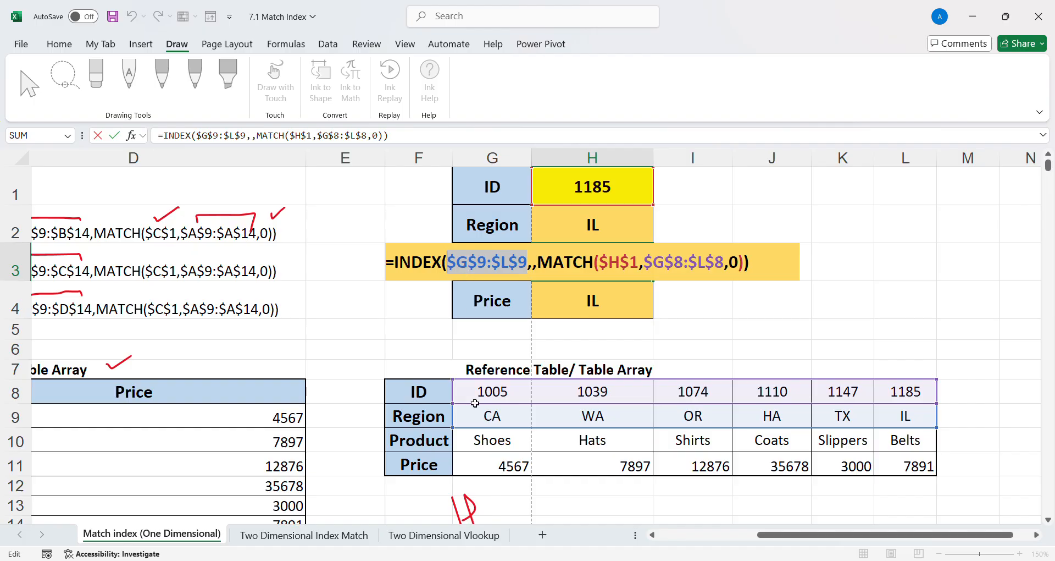
left_click_drag(474, 441, 888, 439)
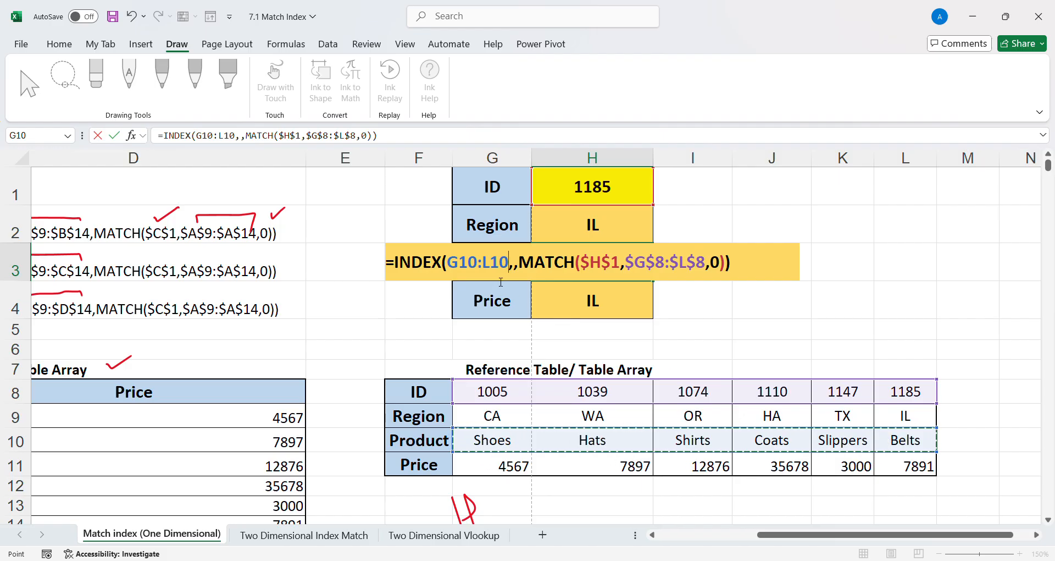
key("F4")
key("Return")
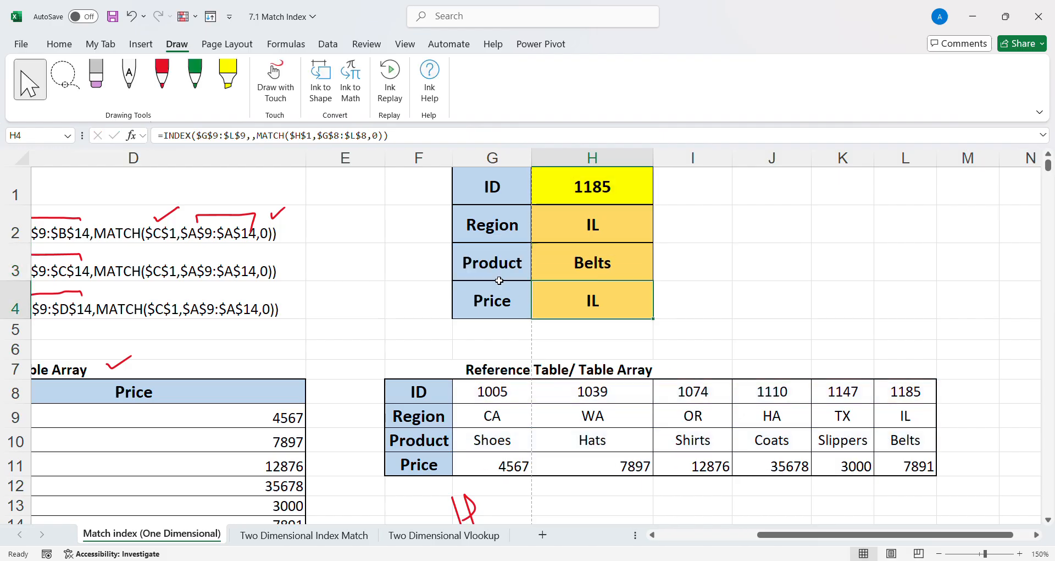
- Replace the INDEX array in the Price formula in H4 with the absolute range $G$11:$L$11
double_click(577, 307)
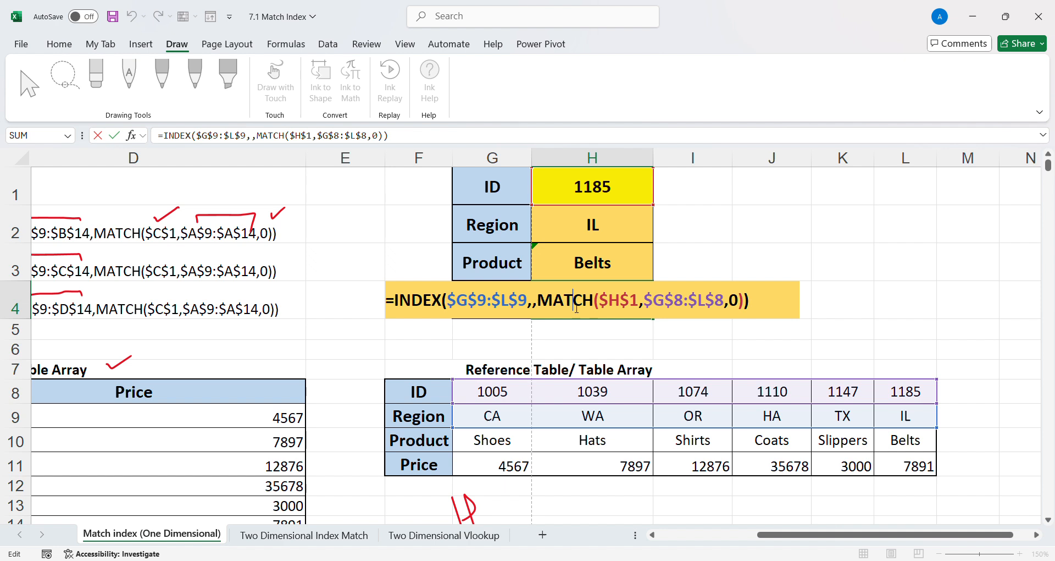
left_click_drag(531, 302, 454, 312)
key("BackSpace")
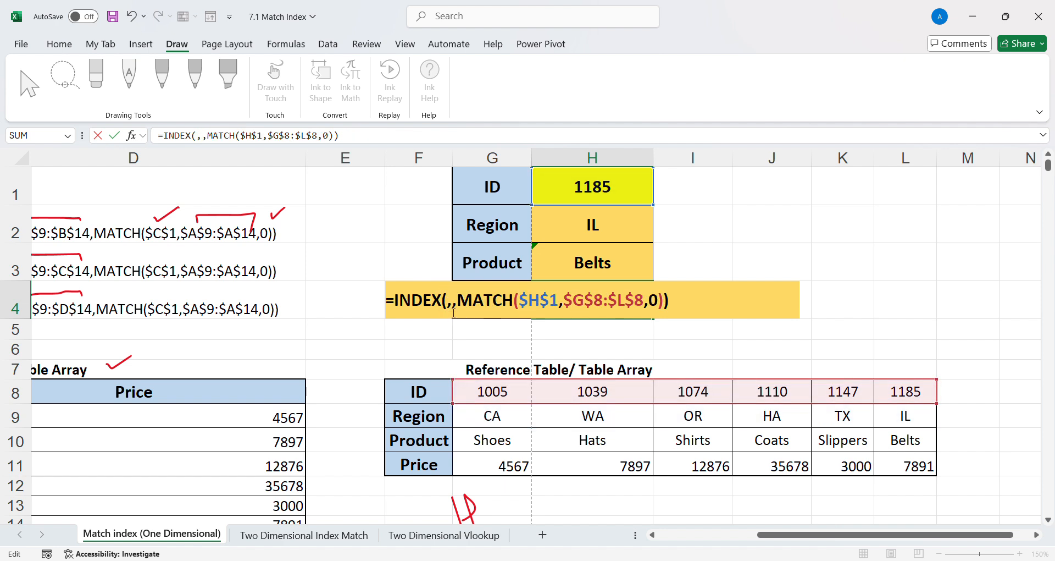
left_click_drag(499, 467, 882, 471)
key("F4")
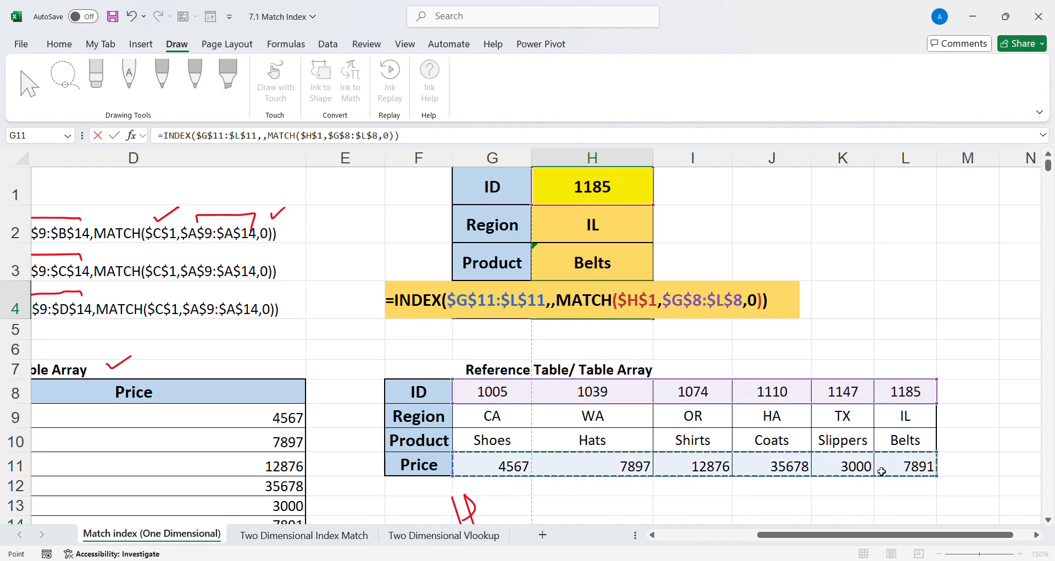
key("Return")
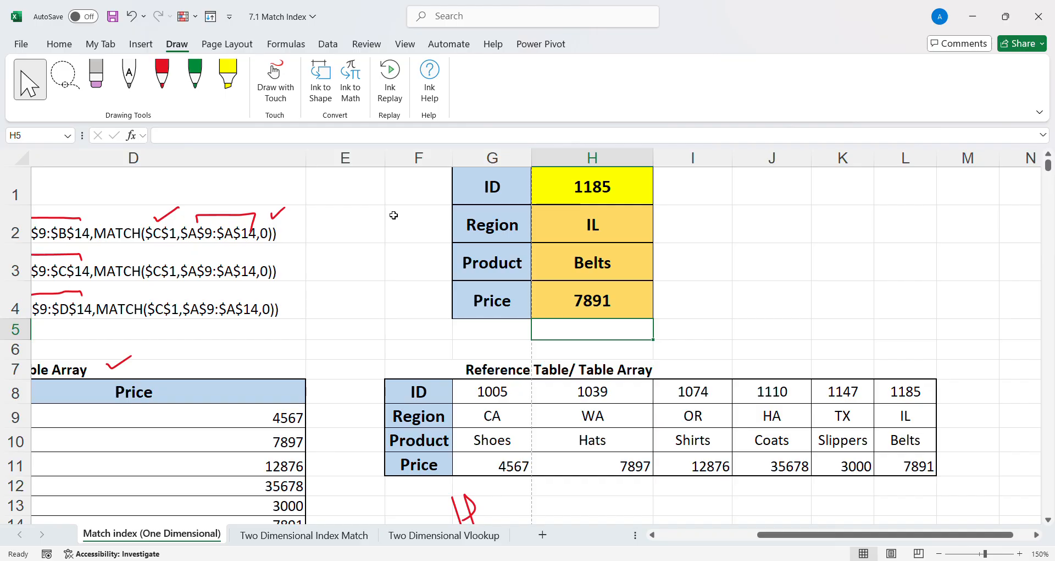
- Enter the heading FORMULA in I1 and copy the FORMULATEXT formula from D2 into I2
left_click(697, 186)
type("FORMULA")
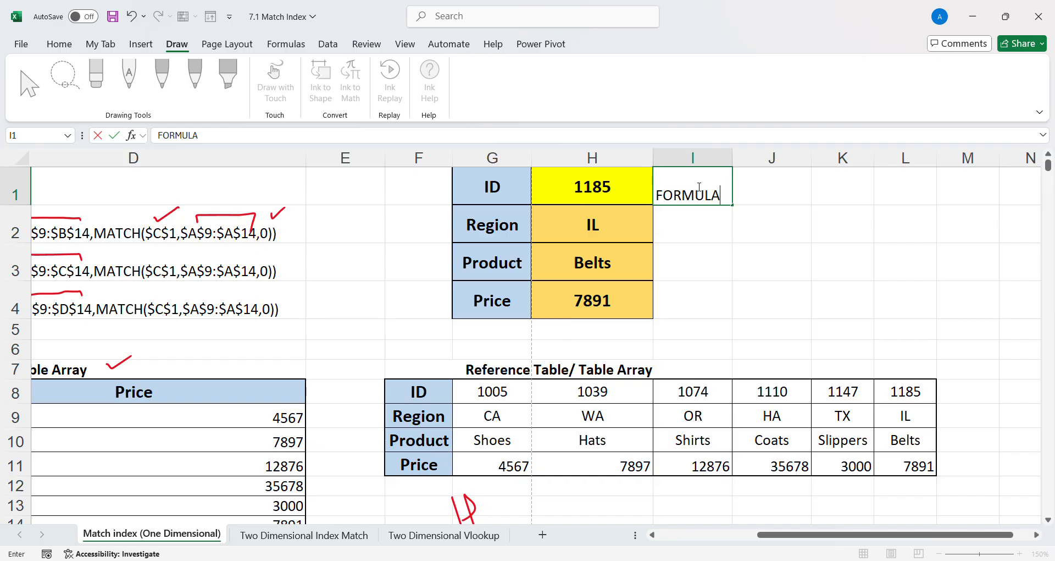
key("Return")
left_click(172, 242)
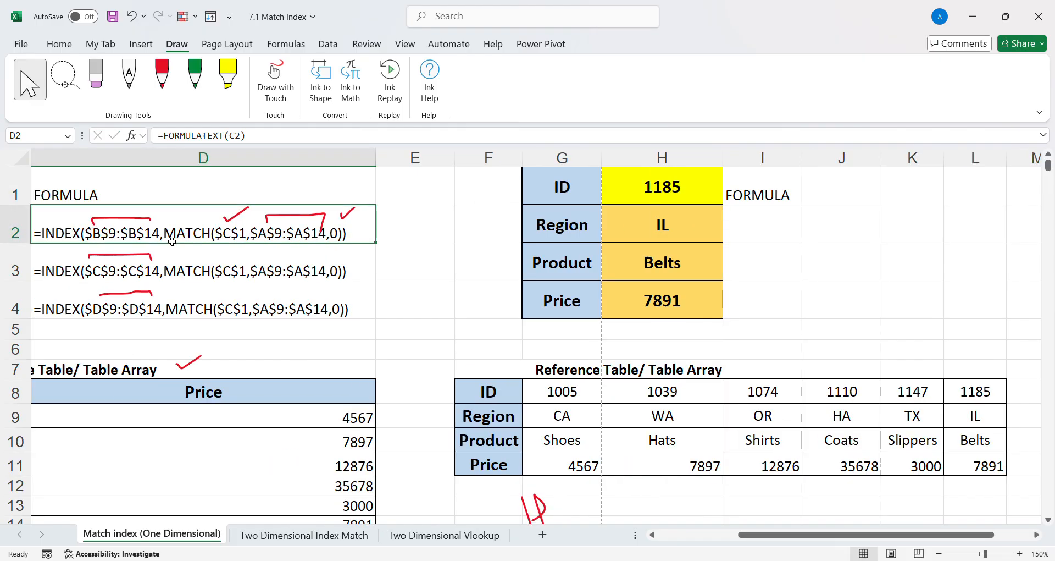
key("ctrl+c")
left_click(746, 227)
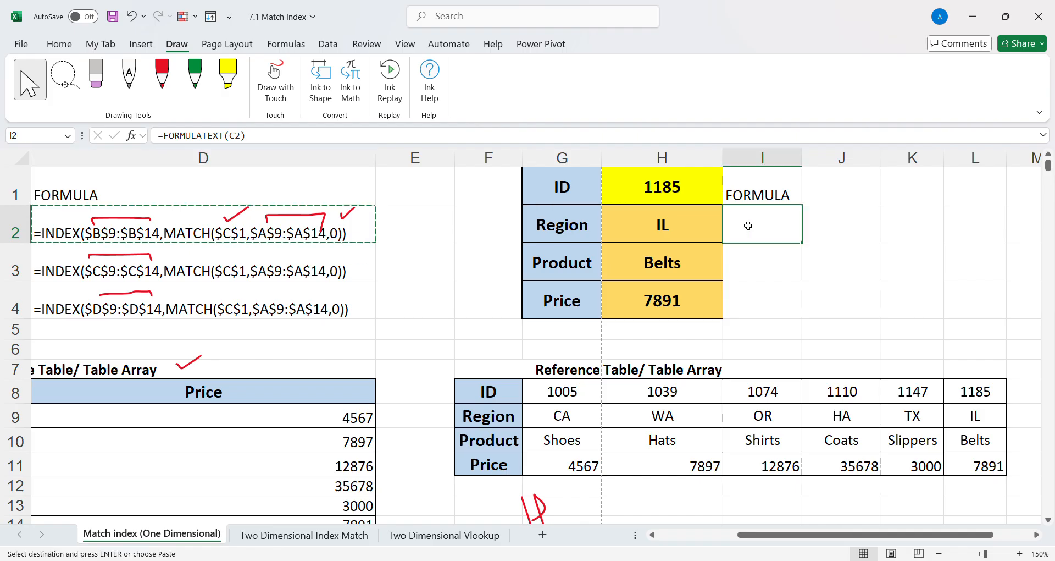
key("ctrl+v")
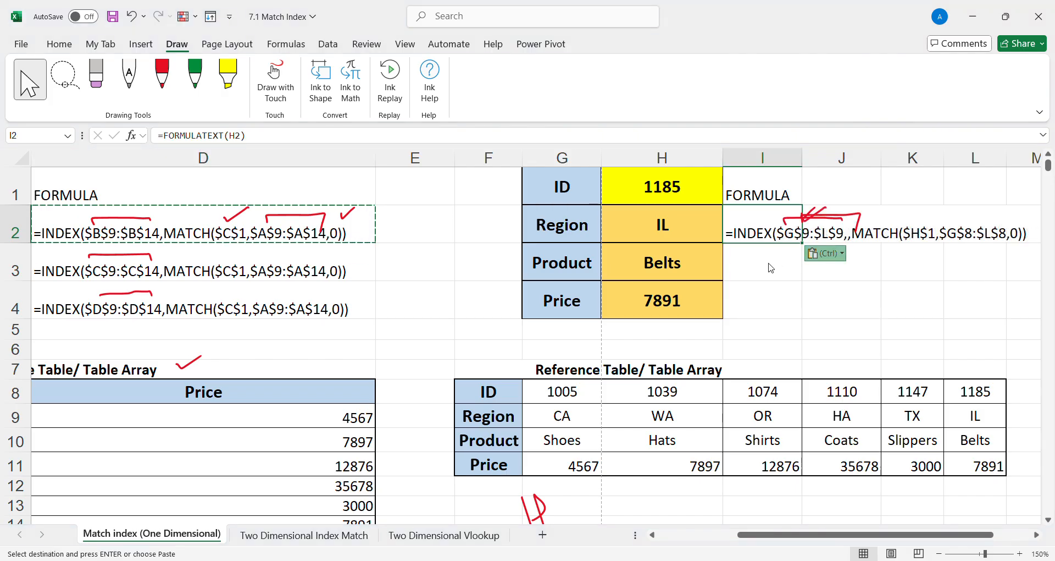
- Delete the red ink marks that were pasted over the formula text in I2
left_click(818, 223)
key("Delete")
left_click(817, 220)
key("Delete")
left_click(847, 227)
key("Delete")
left_click(794, 219)
key("Delete")
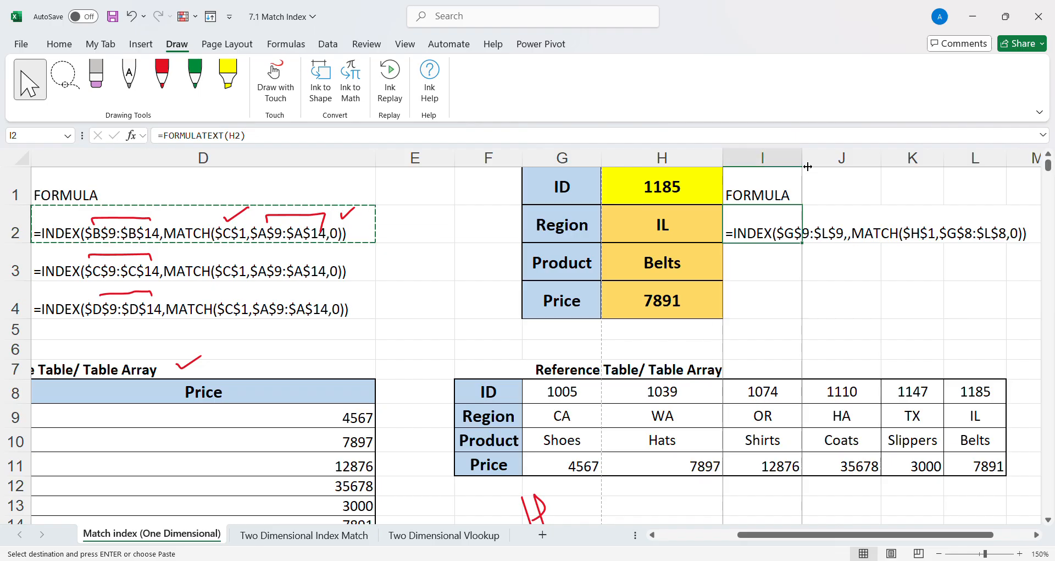
- Fit column I to its formula text and fill the FORMULATEXT formula from I2 down to I4
double_click(808, 167)
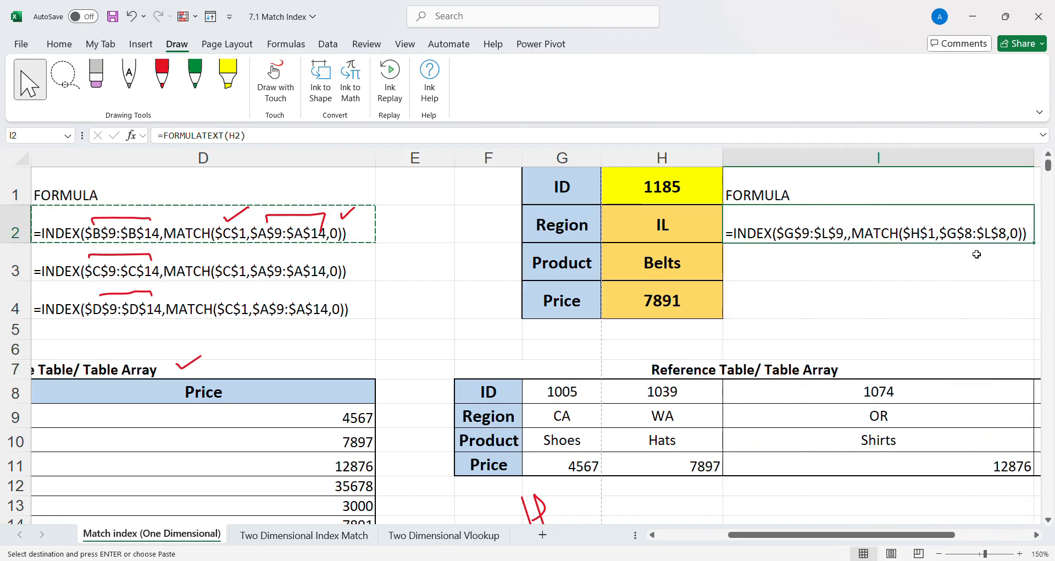
left_click_drag(1037, 246, 1037, 316)
left_click(855, 196)
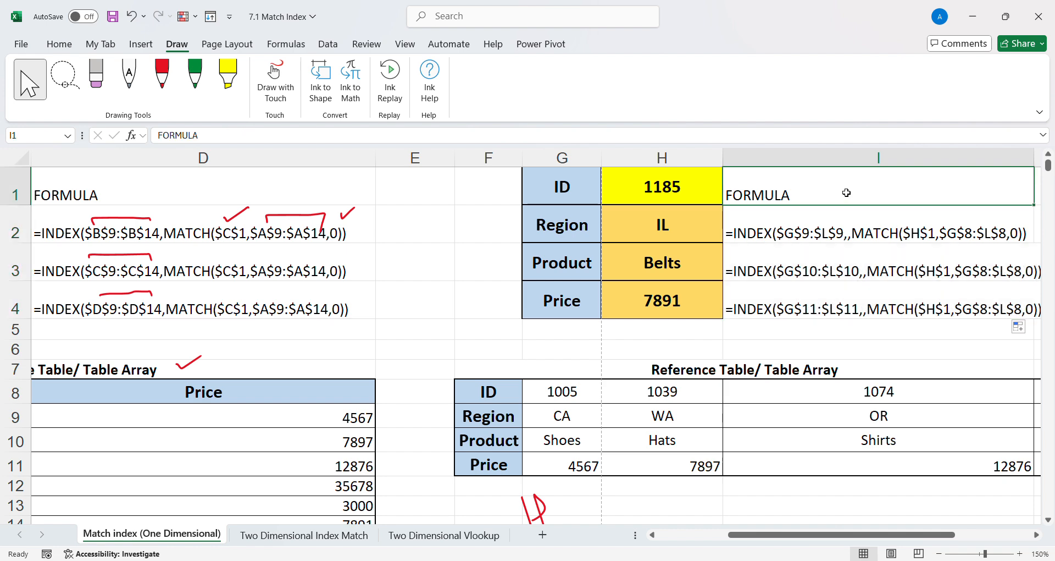
- Copy the formatting of the ID label in G1 to the FORMULA heading in I1
left_click(574, 189)
left_click(59, 45)
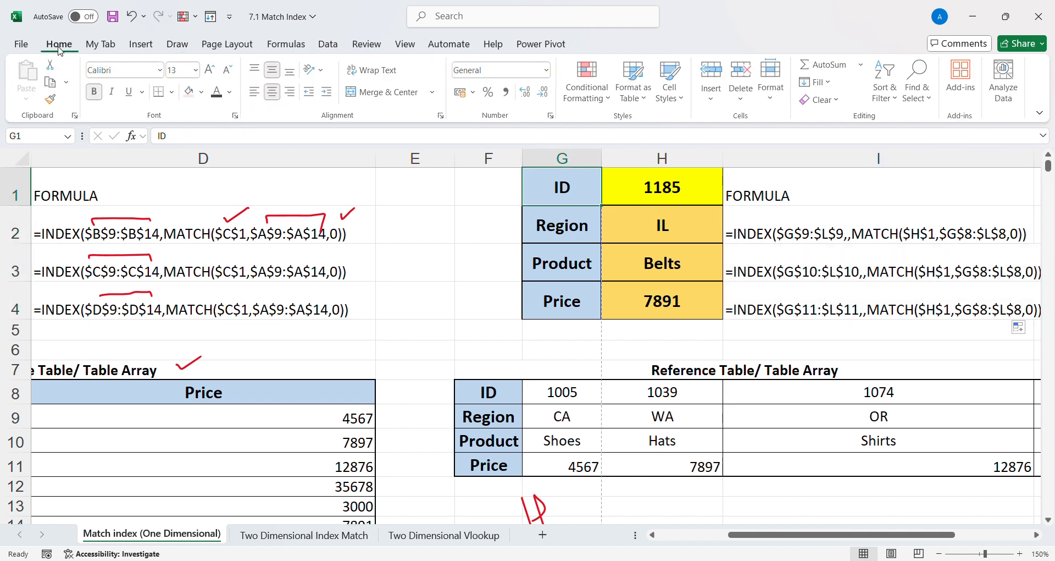
left_click(50, 99)
left_click(857, 187)
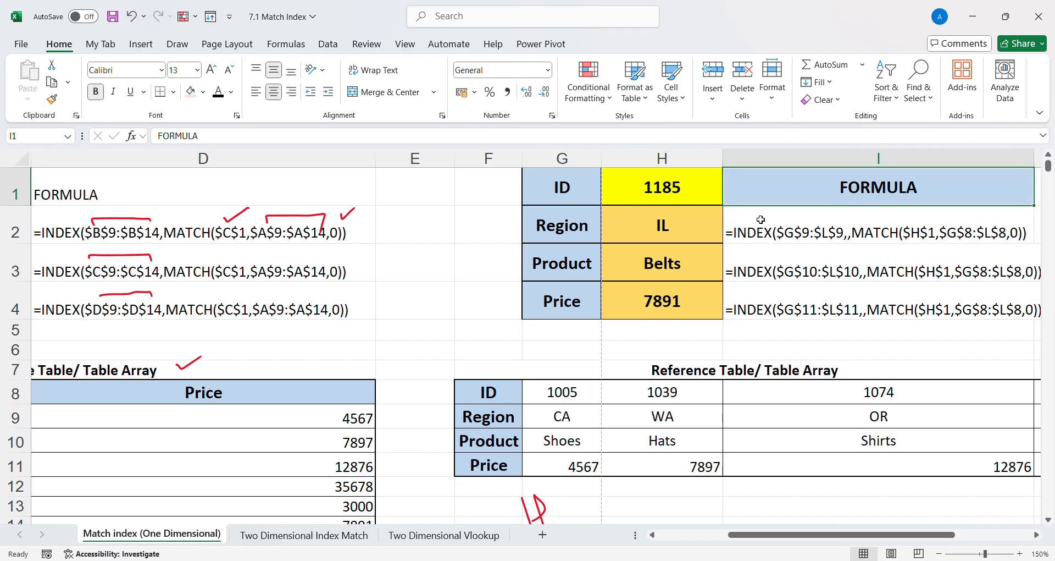
- Apply the light orange fill to I2:I4 and widen column I so the longest formula text fits
left_click_drag(761, 231, 761, 308)
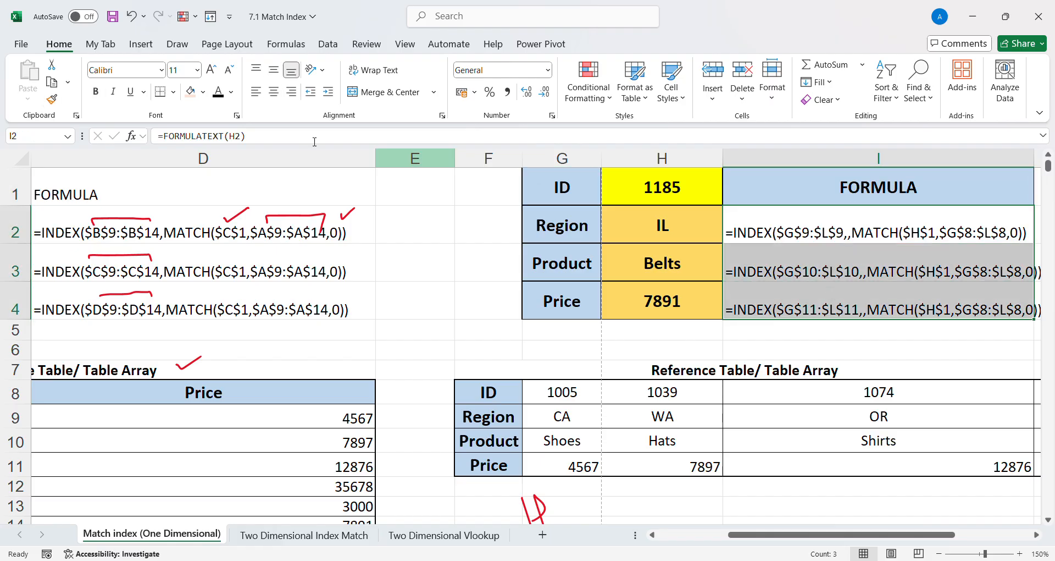
left_click(190, 91)
left_click_drag(890, 536, 932, 537)
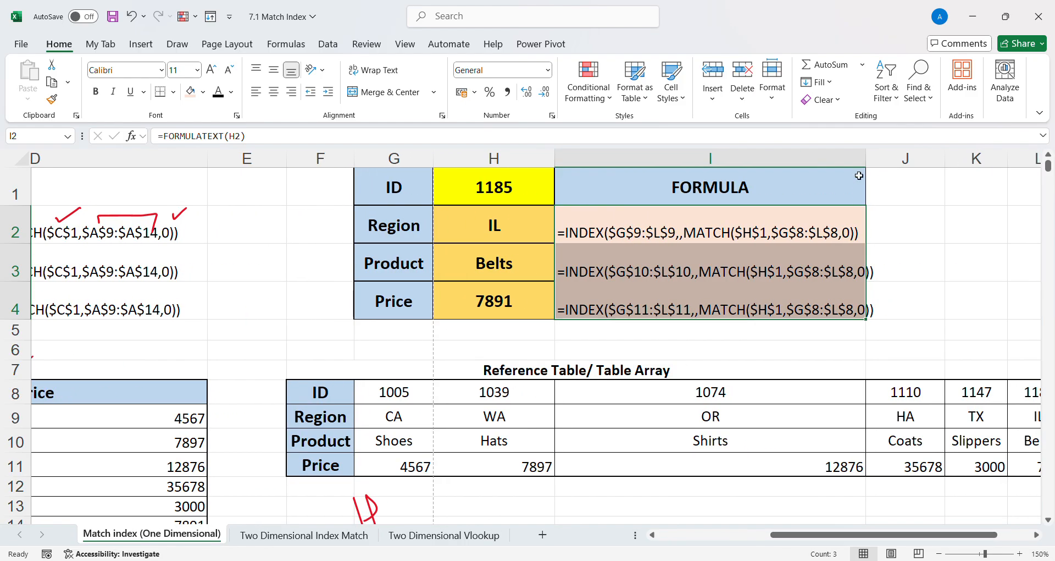
left_click_drag(866, 158, 889, 159)
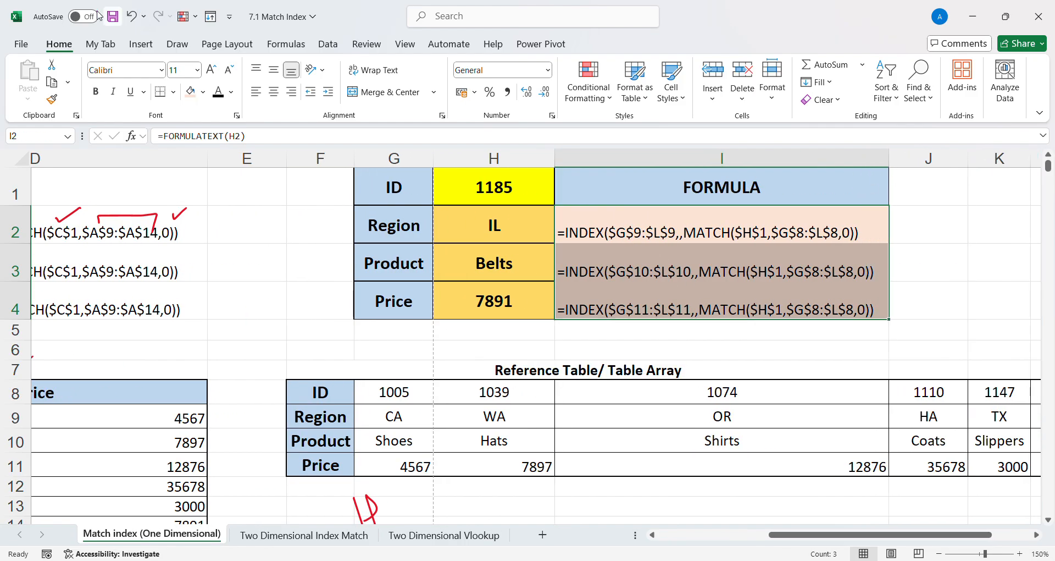
- Mark the INDEX arrays in I2:I4 with red ticks and draw red lines along the Region, Product and Price rows of the reference table
left_click(177, 44)
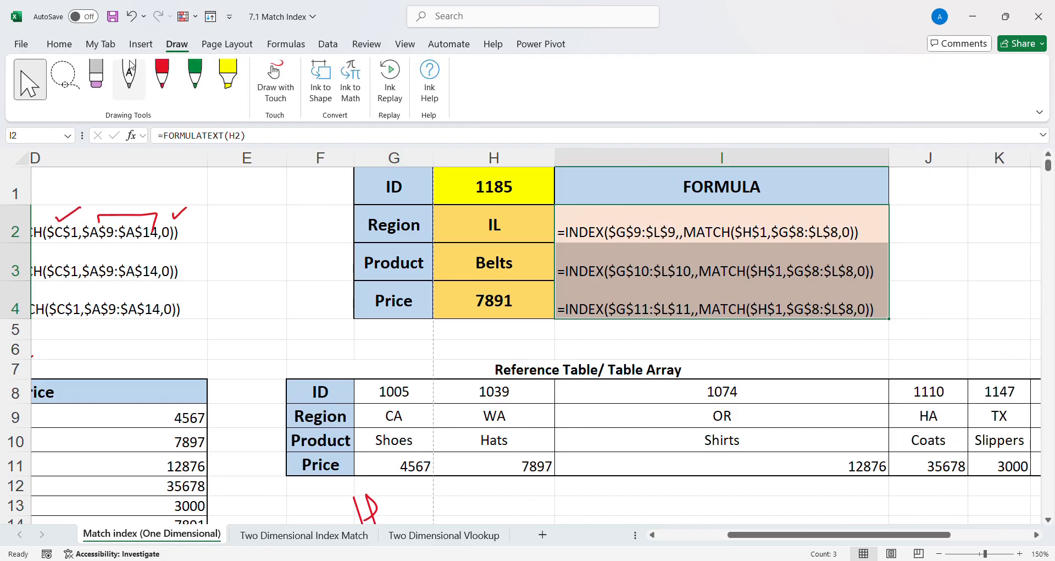
left_click(162, 77)
left_click_drag(635, 215, 645, 223)
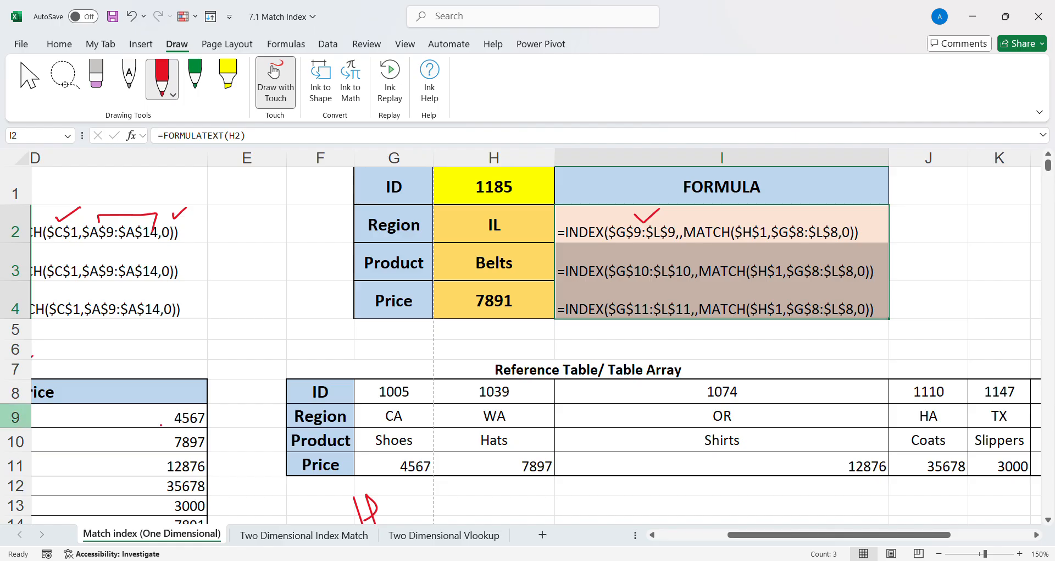
mouse_move(364, 405)
left_mouse_down()
mouse_move(999, 404)
mouse_move(989, 413)
left_mouse_up()
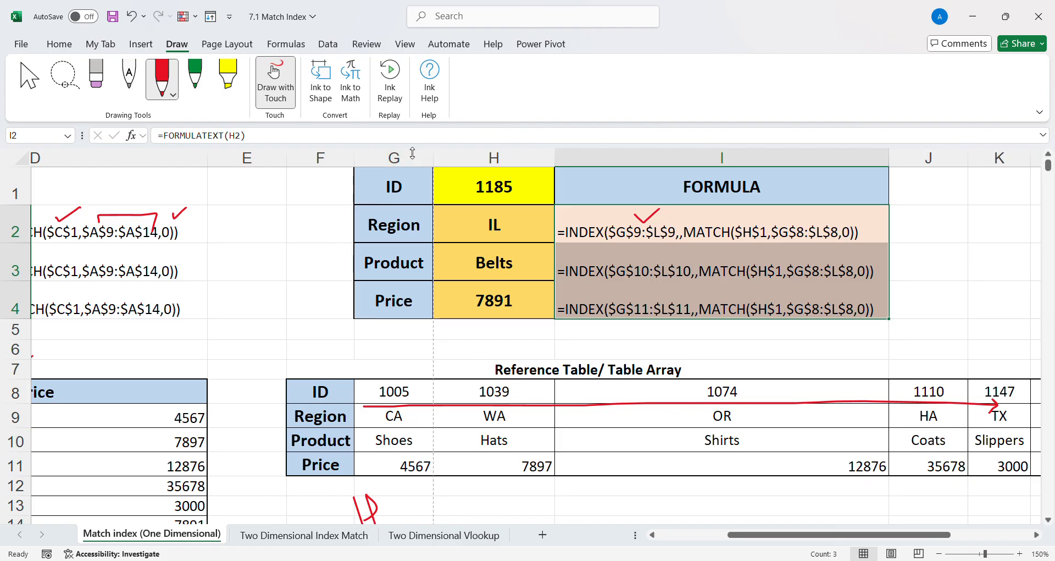
mouse_move(401, 431)
left_mouse_down()
mouse_move(1012, 431)
mouse_move(1003, 441)
left_mouse_up()
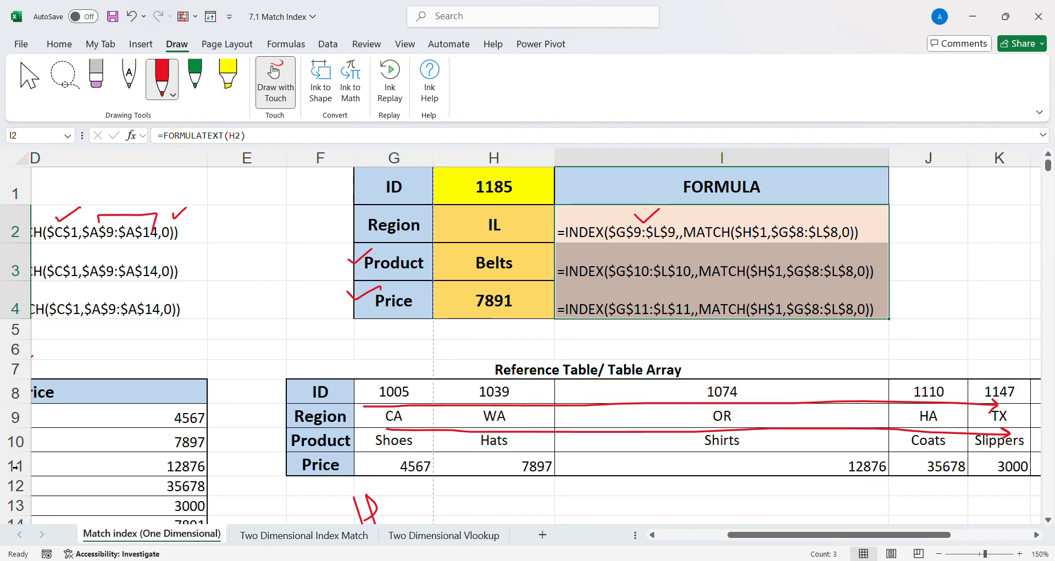
left_click_drag(402, 477, 1011, 488)
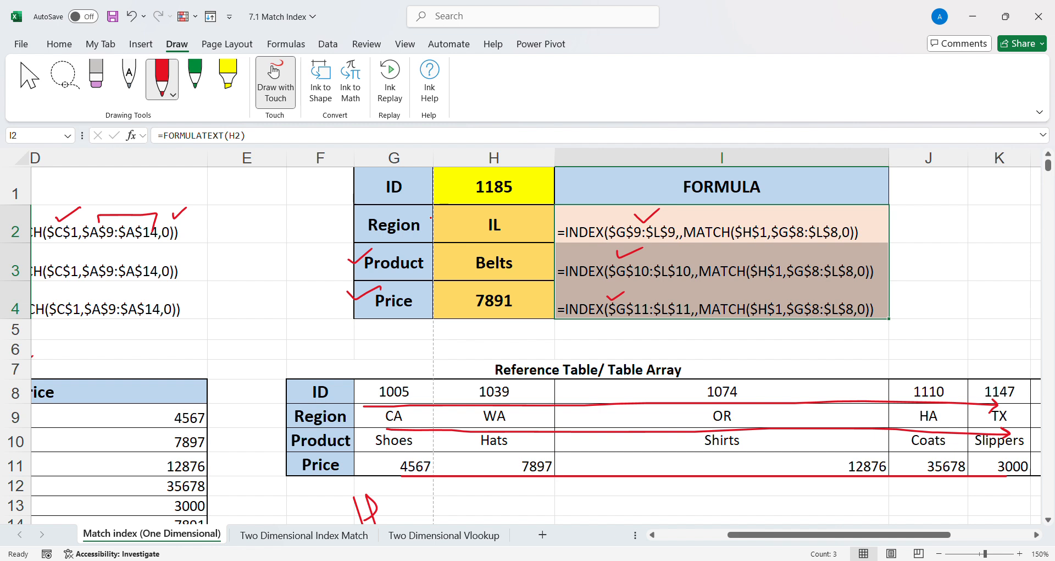
- Circle the lookup ID in H1, bracket $G$8:$L$8 in I2 and draw an arrow along the ID row in red ink
mouse_move(511, 176)
left_mouse_down()
mouse_move(472, 201)
mouse_move(509, 178)
left_mouse_up()
left_click_drag(779, 209, 825, 222)
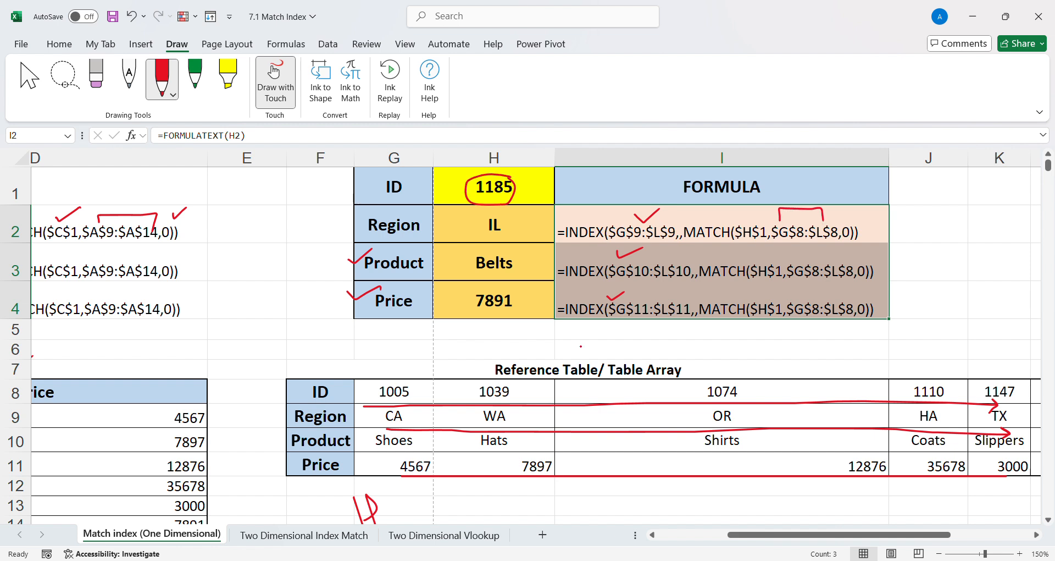
mouse_move(401, 378)
left_mouse_down()
mouse_move(998, 372)
mouse_move(977, 387)
left_mouse_up()
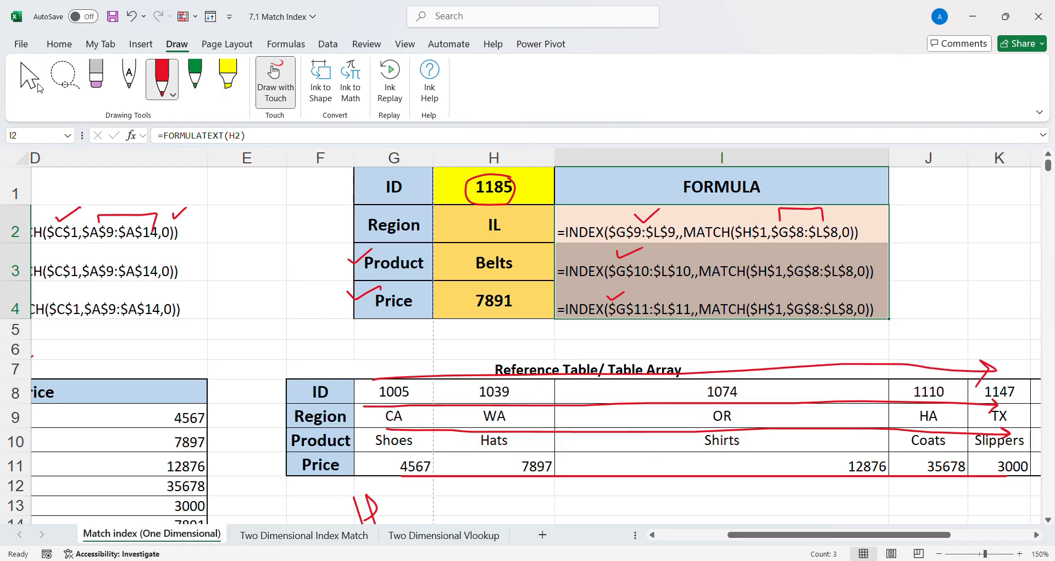
- Erase the red ink from the formula texts, labels and reference table rows, leaving the circle around the lookup ID
left_click(96, 77)
mouse_move(348, 337)
left_mouse_down()
mouse_move(646, 257)
mouse_move(636, 331)
mouse_move(737, 225)
mouse_move(792, 291)
mouse_move(989, 429)
mouse_move(582, 490)
mouse_move(409, 542)
mouse_move(328, 505)
mouse_move(85, 234)
mouse_move(138, 213)
mouse_move(230, 215)
left_mouse_up()
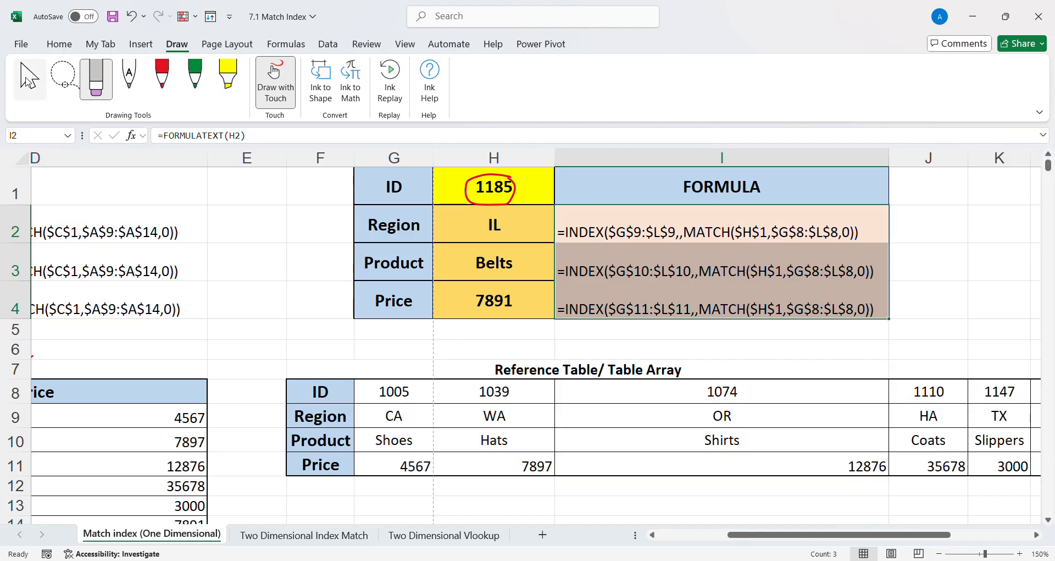
left_click(27, 76)
- Open the H2 formula, highlight its MATCH references $G$8:$L$8 and $H$1, and re-enter it
left_click(489, 226)
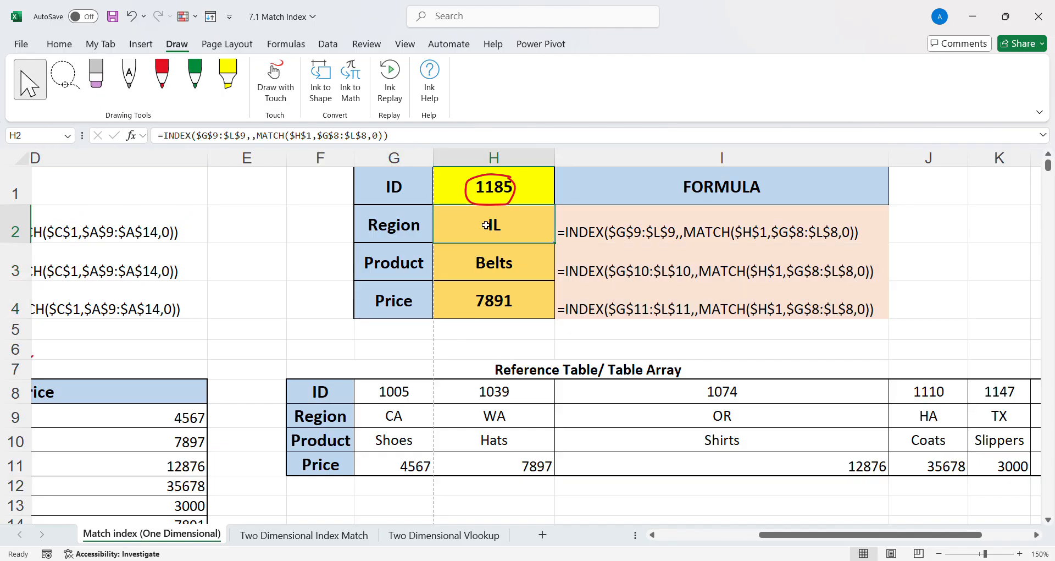
double_click(487, 226)
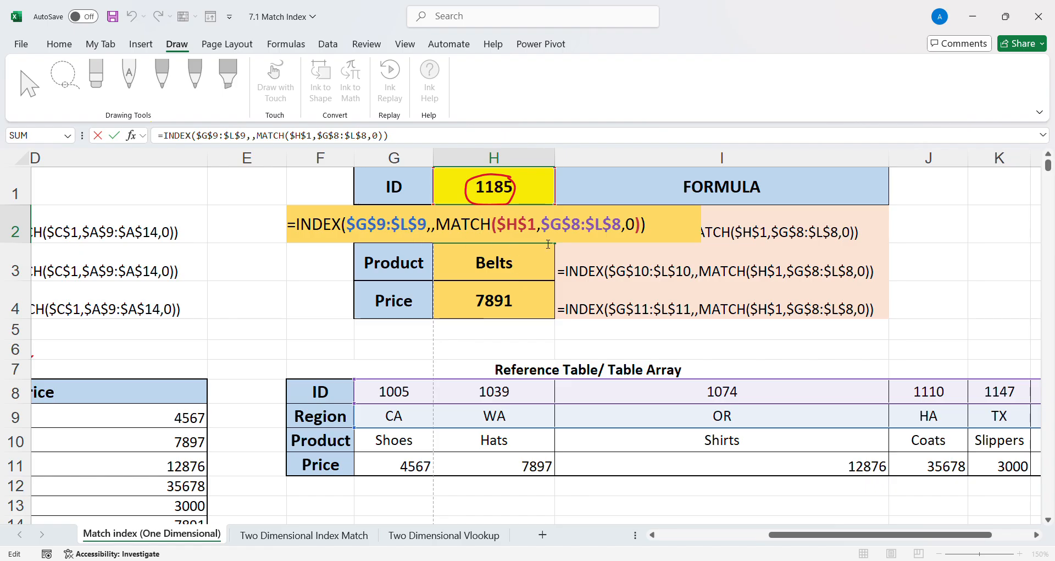
key("shift+Right")
key("shift+Right")
key("shift+Right")
key("shift+Right")
key("shift+Right")
key("shift+Right")
key("shift+Right")
key("shift+Right")
key("shift+Right")
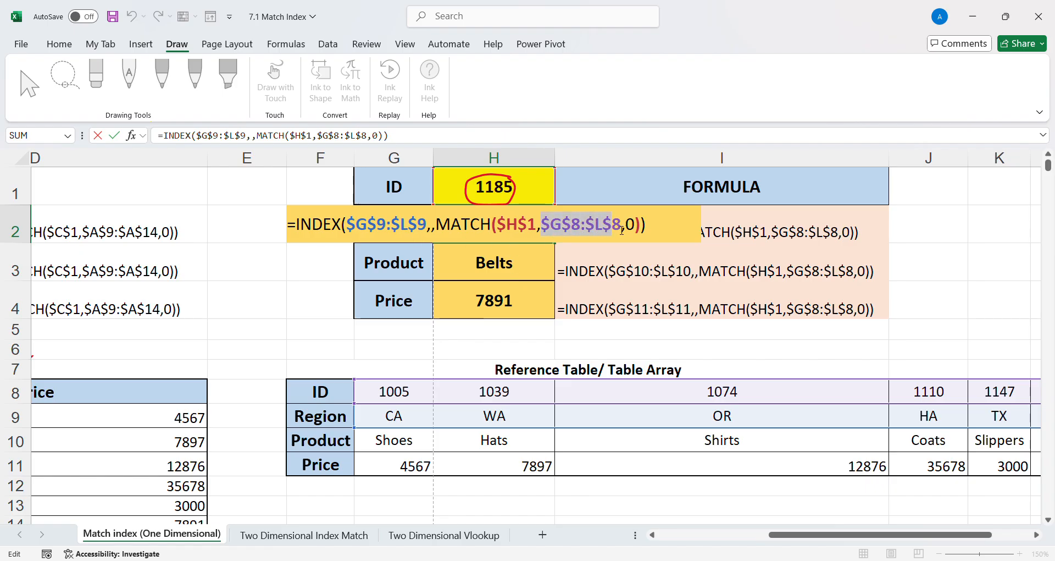
left_click_drag(496, 224, 537, 225)
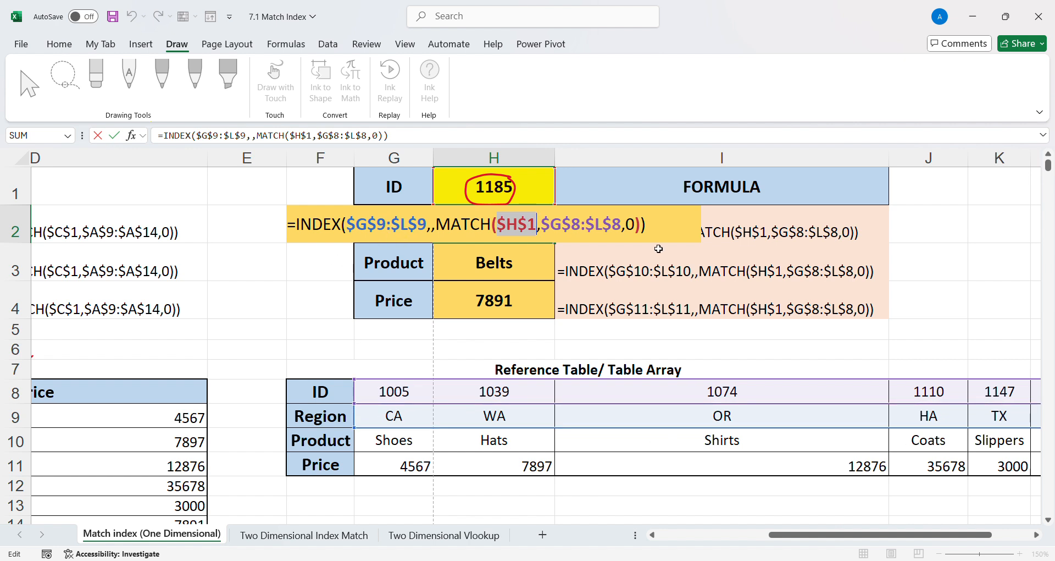
left_click(664, 231)
key("Return")
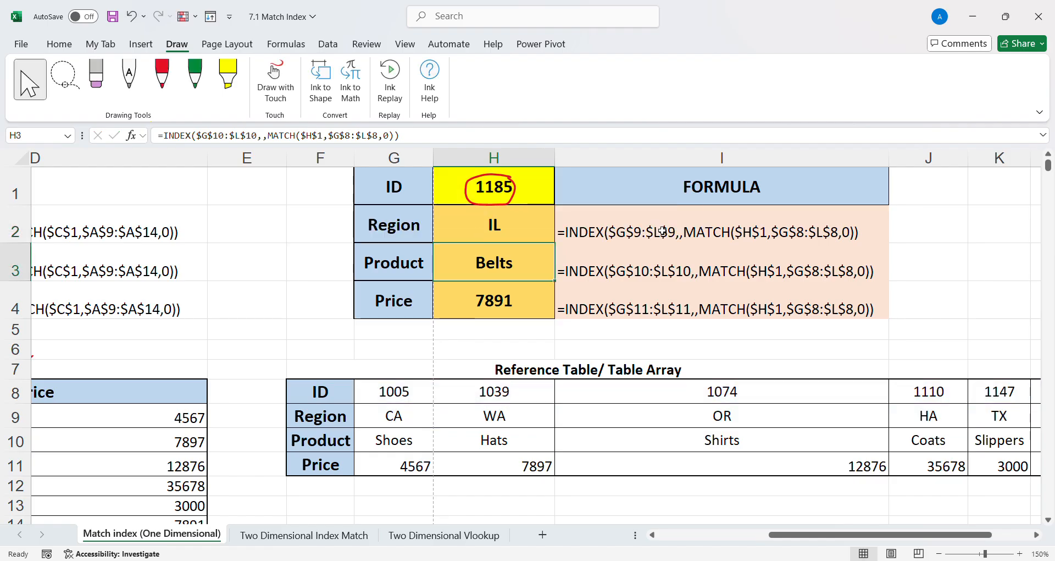
- Draw a red upward arrow beside the lower horizontal reference table, from the Product row to the ID row
scroll(572, 353, "down", 5)
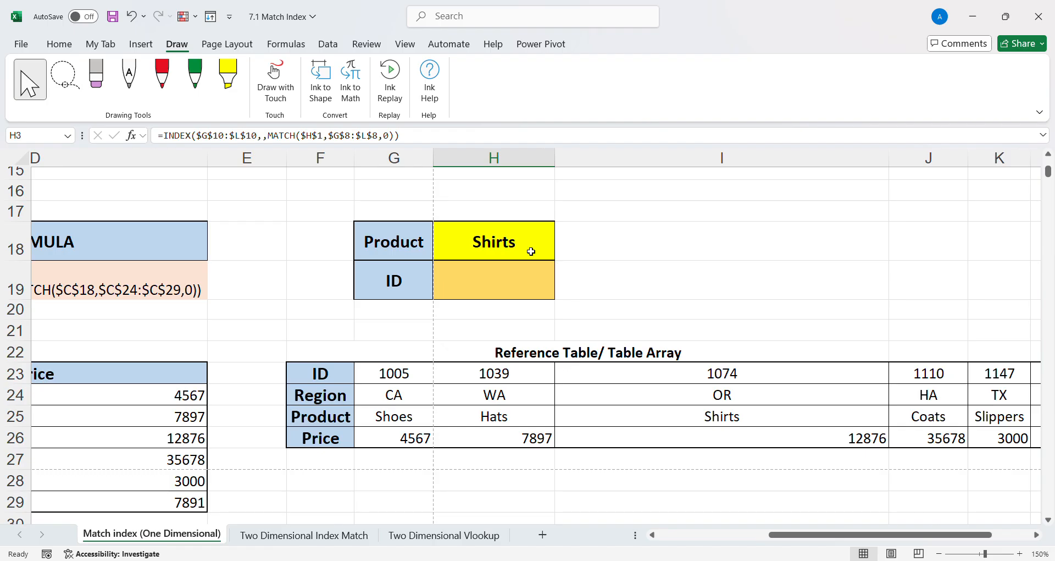
left_click(338, 420)
left_click(337, 378)
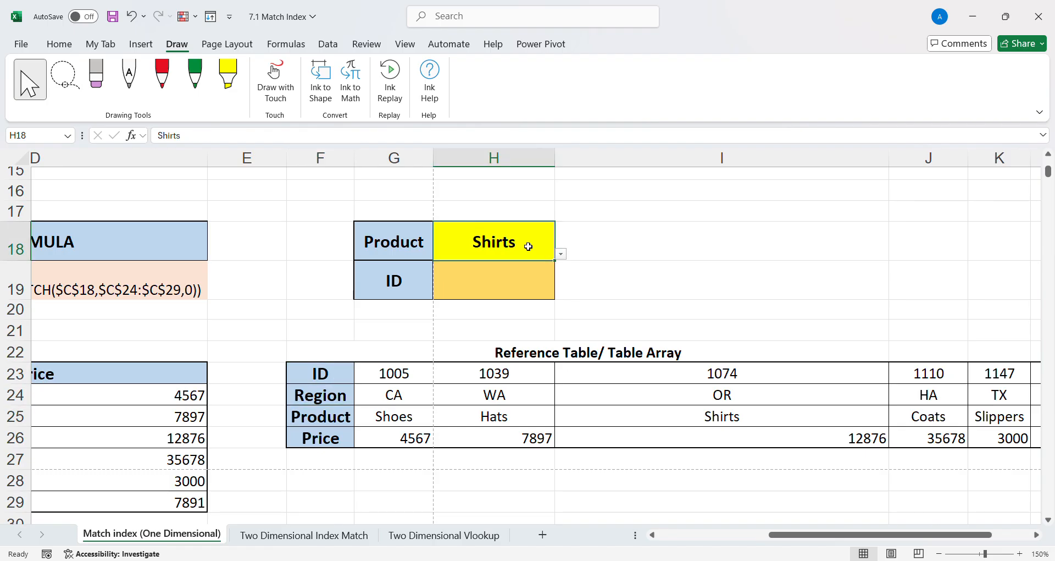
left_click(332, 424)
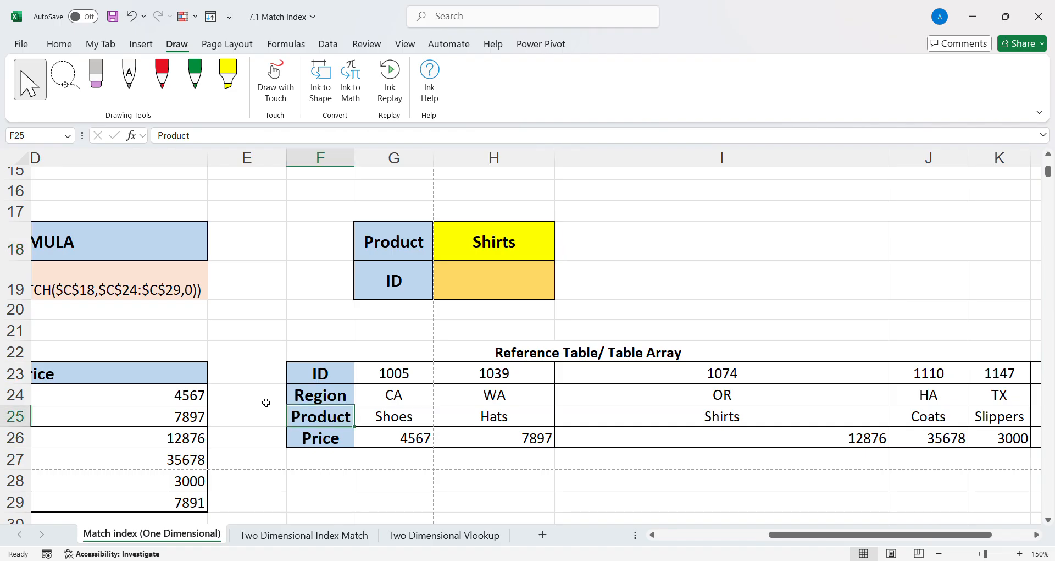
left_click(162, 77)
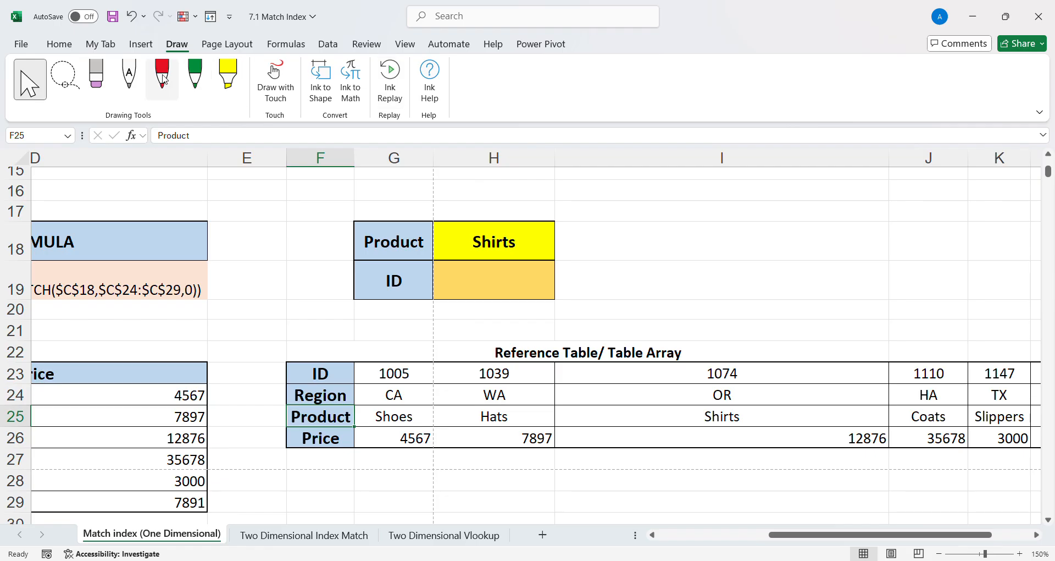
left_click_drag(259, 425, 270, 364)
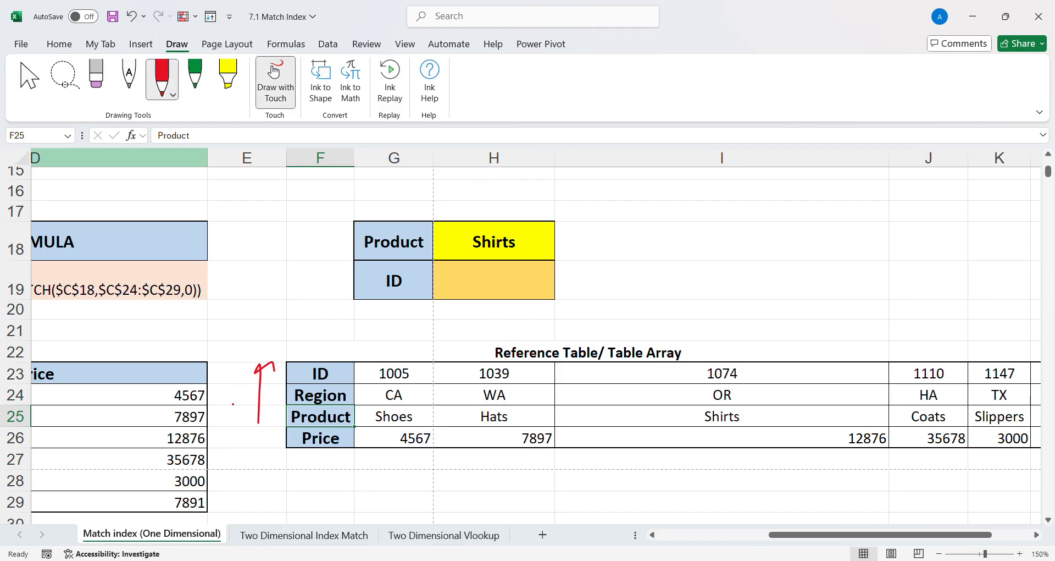
left_click(30, 78)
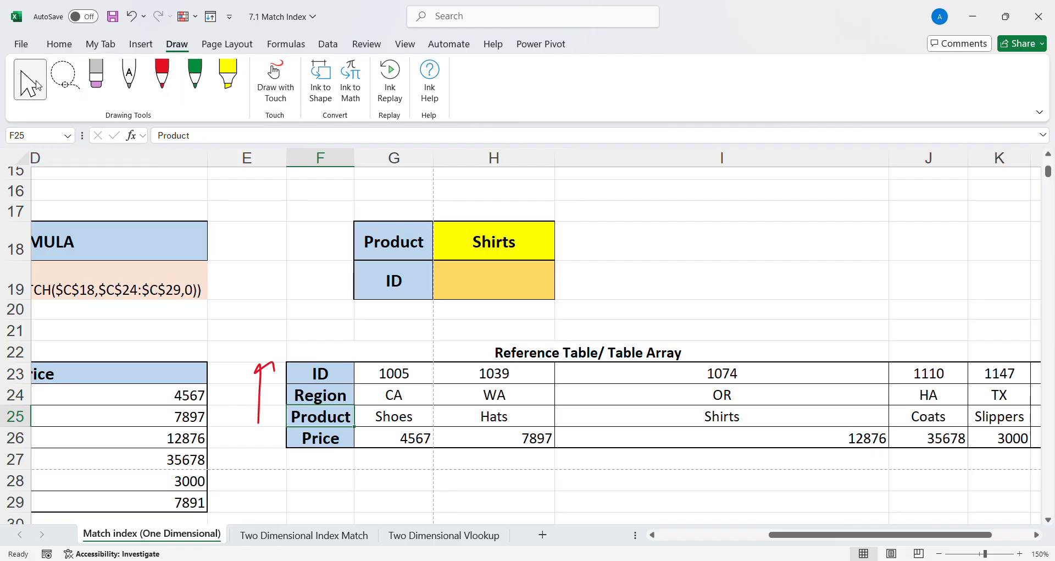
- Erase the red upward arrow beside the lower horizontal reference table and return to cell selection
left_click(97, 77)
left_click_drag(256, 363, 274, 428)
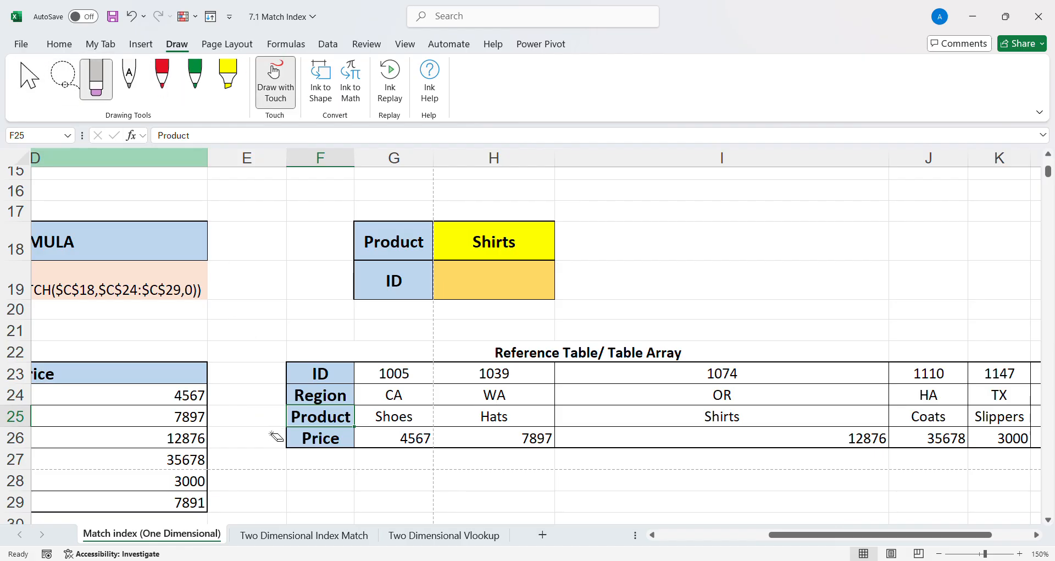
left_click(29, 78)
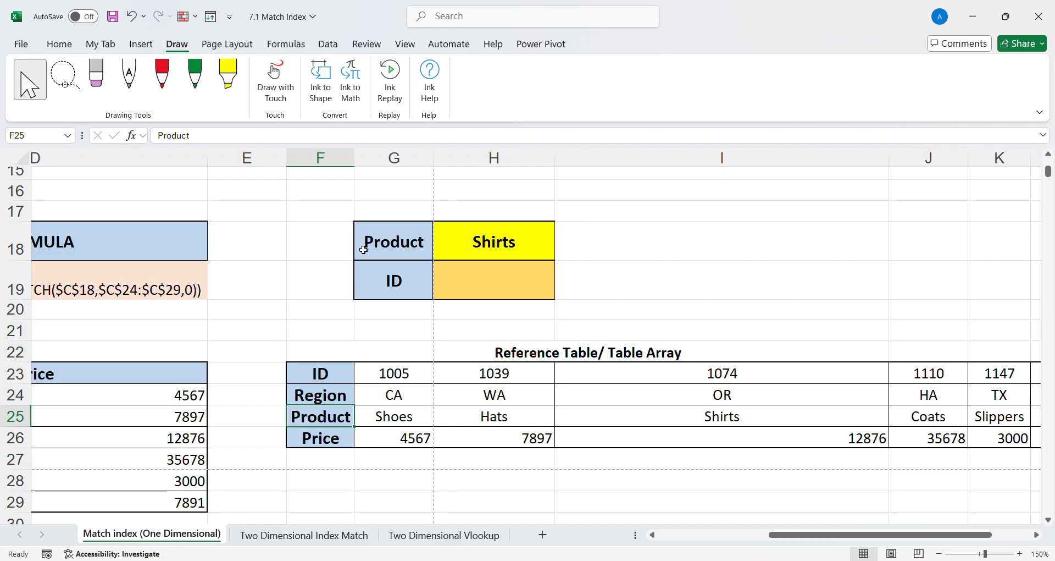
- Start an INDEX formula in H19, the ID result cell below the Shirts product lookup
left_click(482, 278)
type("=IN")
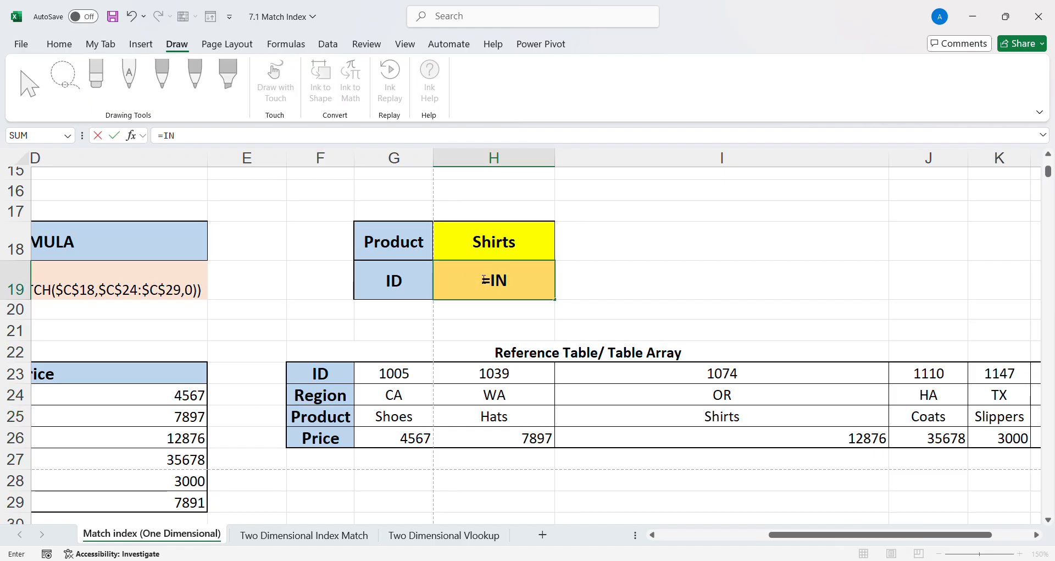
type("DEX(")
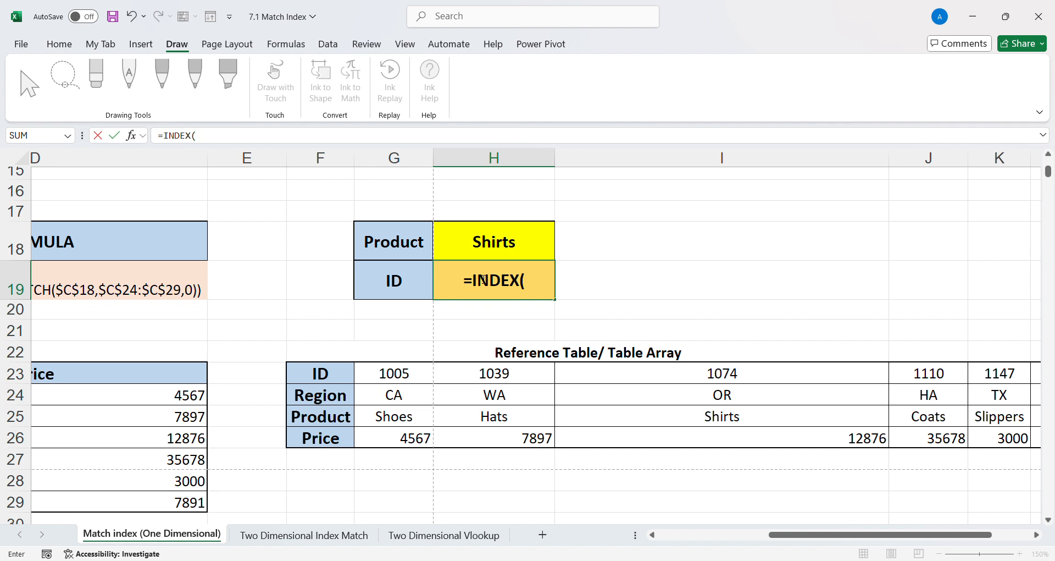
left_click_drag(399, 380, 979, 376)
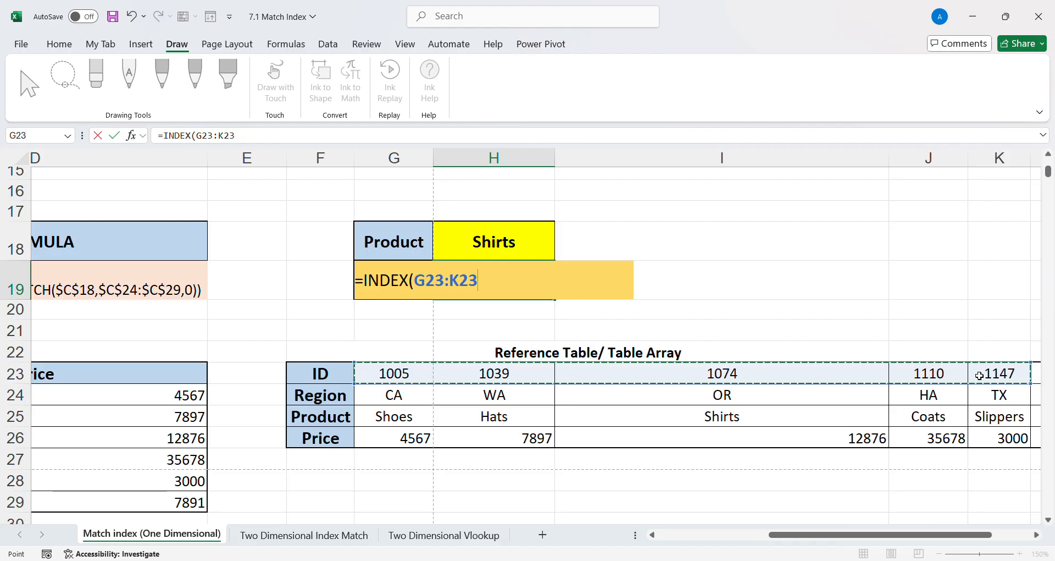
left_click_drag(977, 534, 1000, 540)
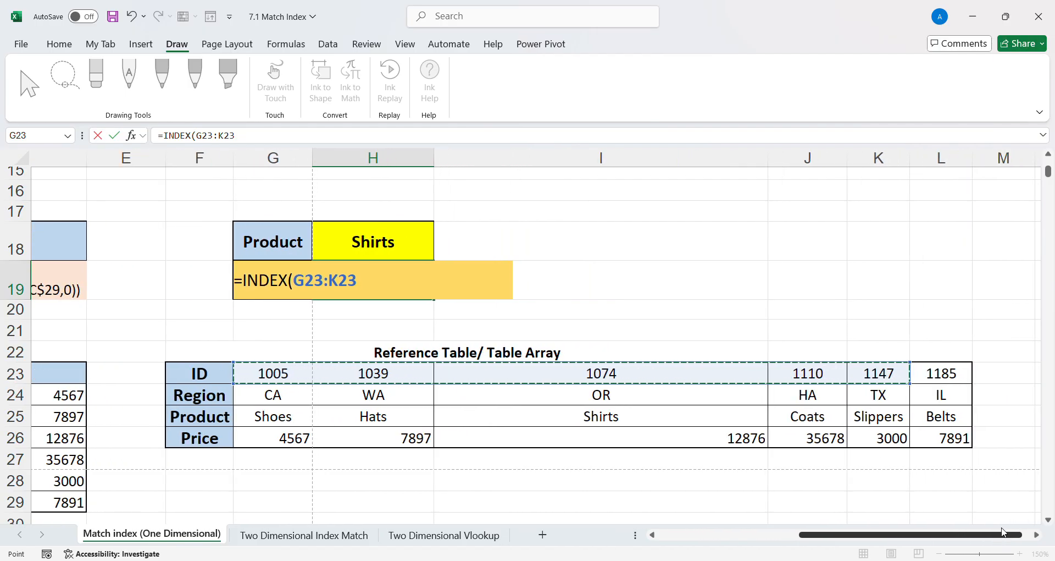
left_click_drag(247, 378, 929, 384)
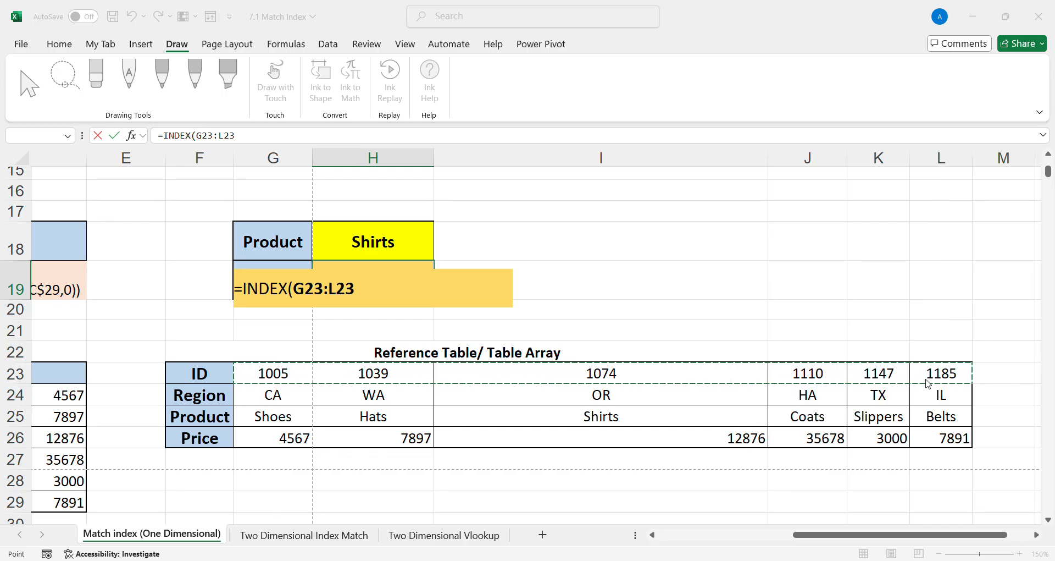
key("Escape")
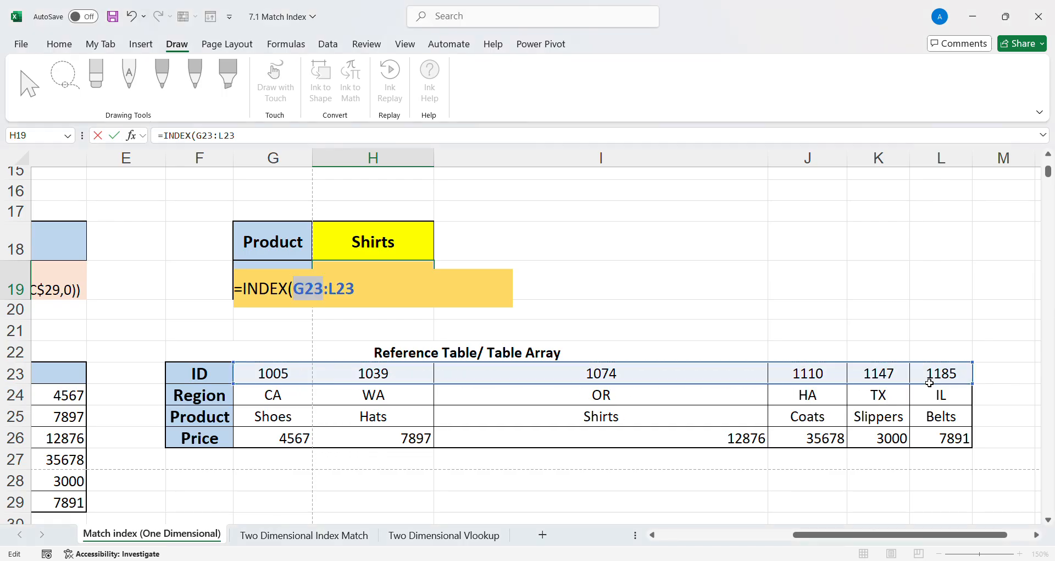
key("F4")
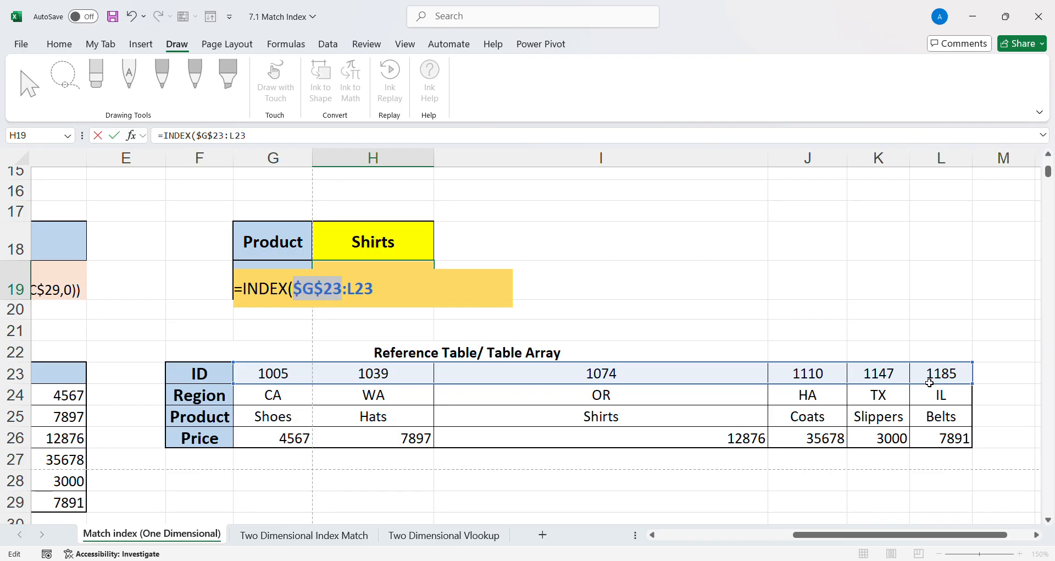
left_click(355, 293)
left_click(360, 293)
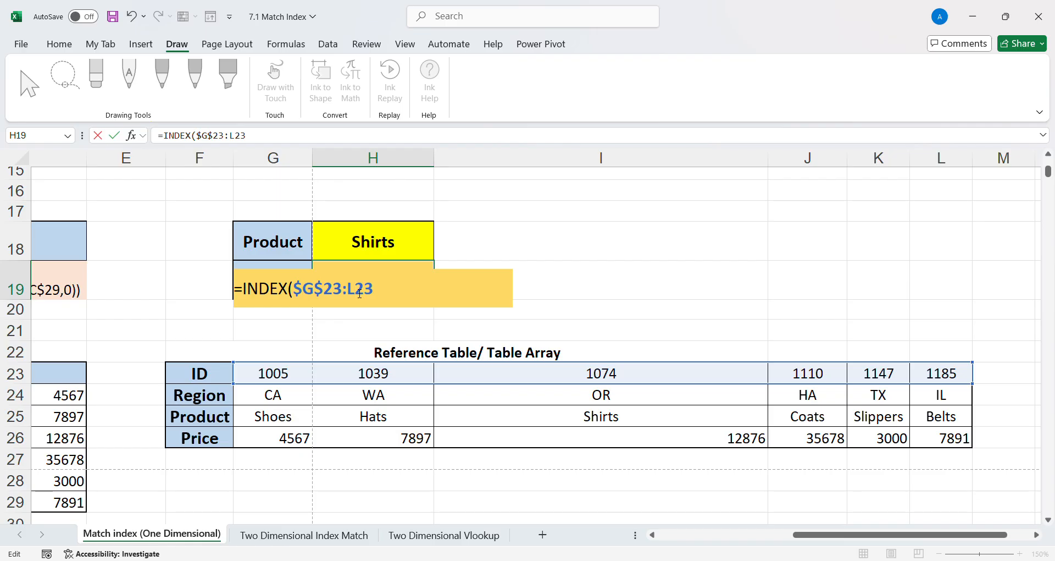
key("F4")
type(",")
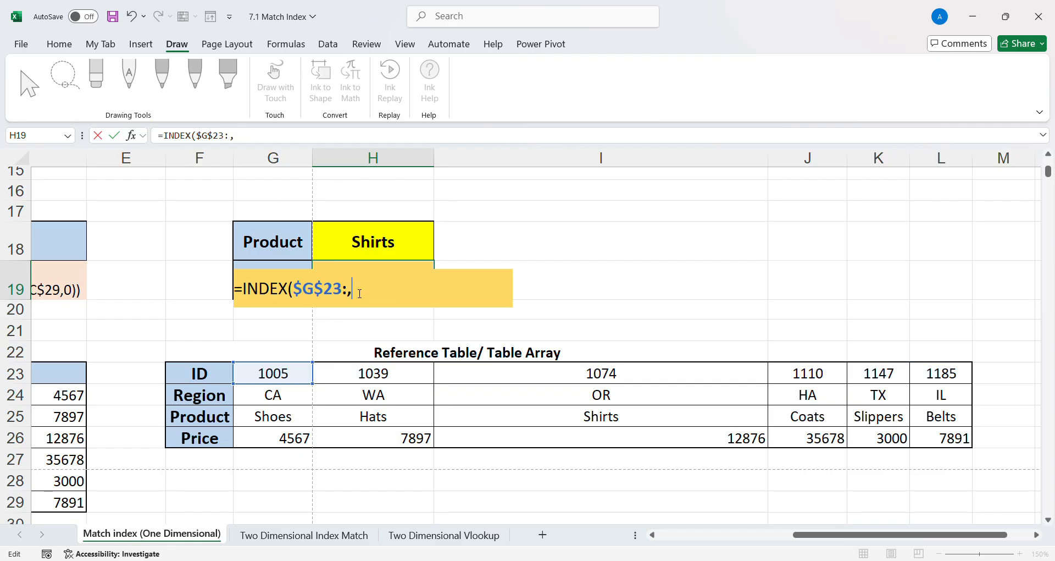
key("BackSpace")
key("BackSpace")
key("BackSpace")
key("BackSpace")
key("BackSpace")
key("BackSpace")
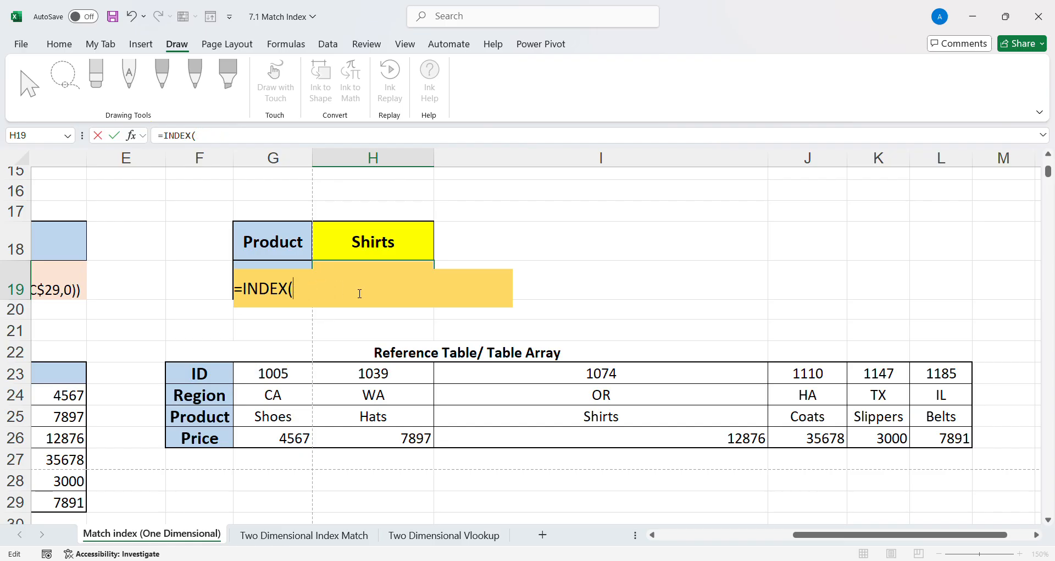
- Give INDEX the absolute ID row $G$23:$L$23, leave its row number empty, and begin a nested MATCH on $H$18
left_click_drag(299, 372, 942, 376)
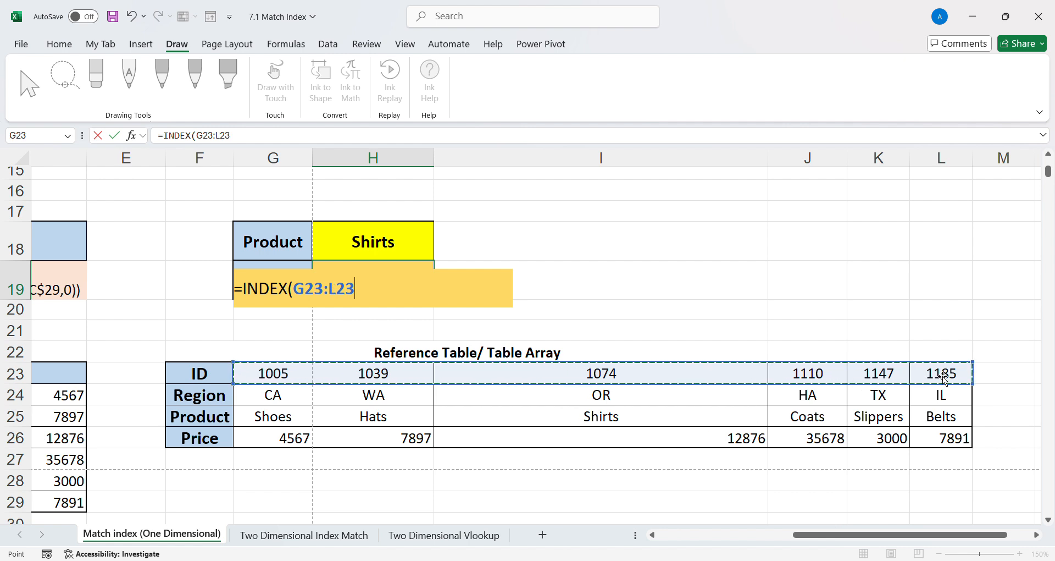
key("F4")
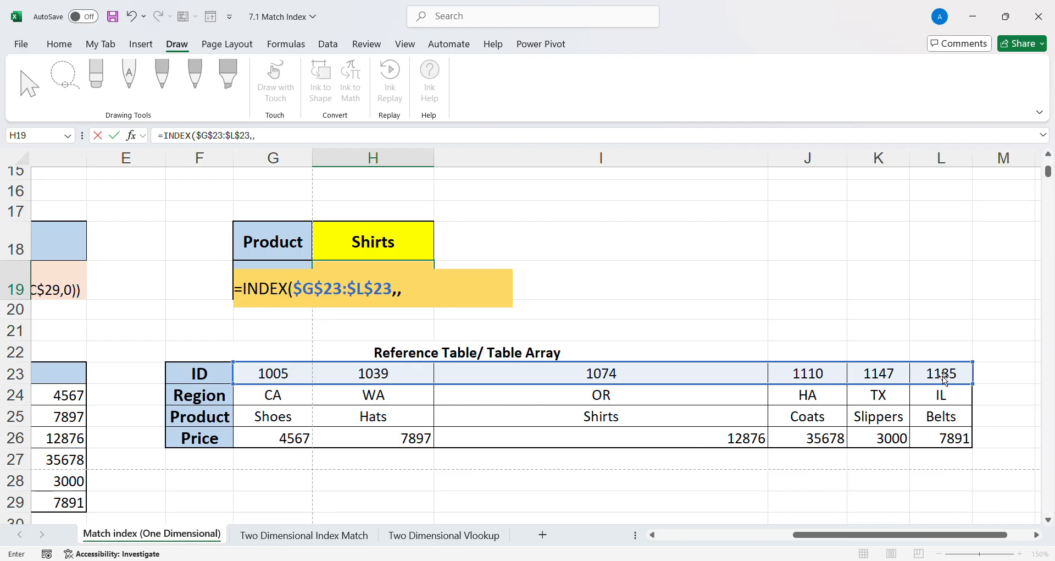
type("MATCH(")
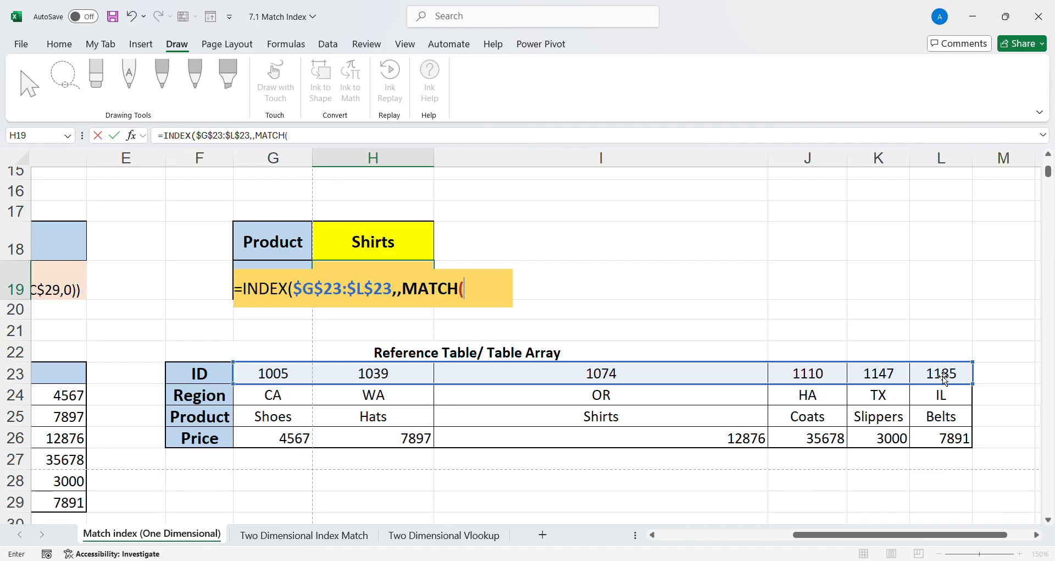
left_click(404, 240)
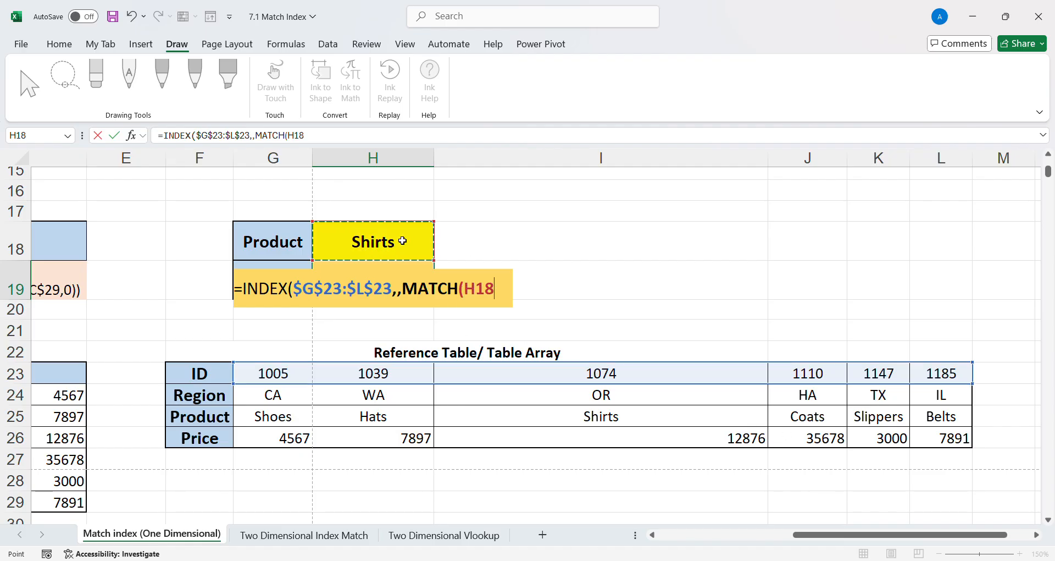
key("F4")
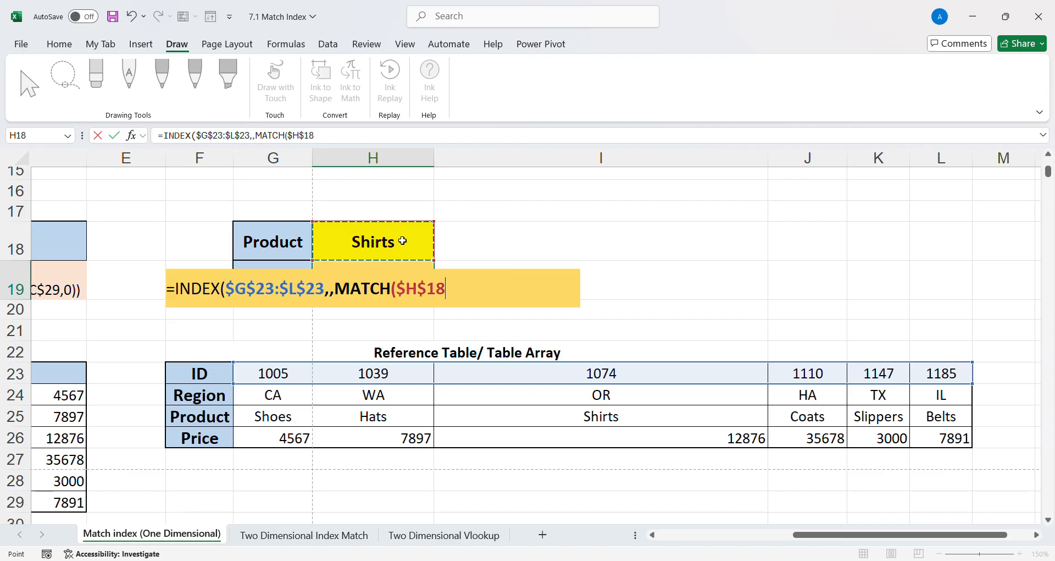
- Complete the nested MATCH with the absolute Product row $G$25:$L$25 and match type 0, closing both functions
type(",")
left_click_drag(275, 418, 915, 436)
key("F4")
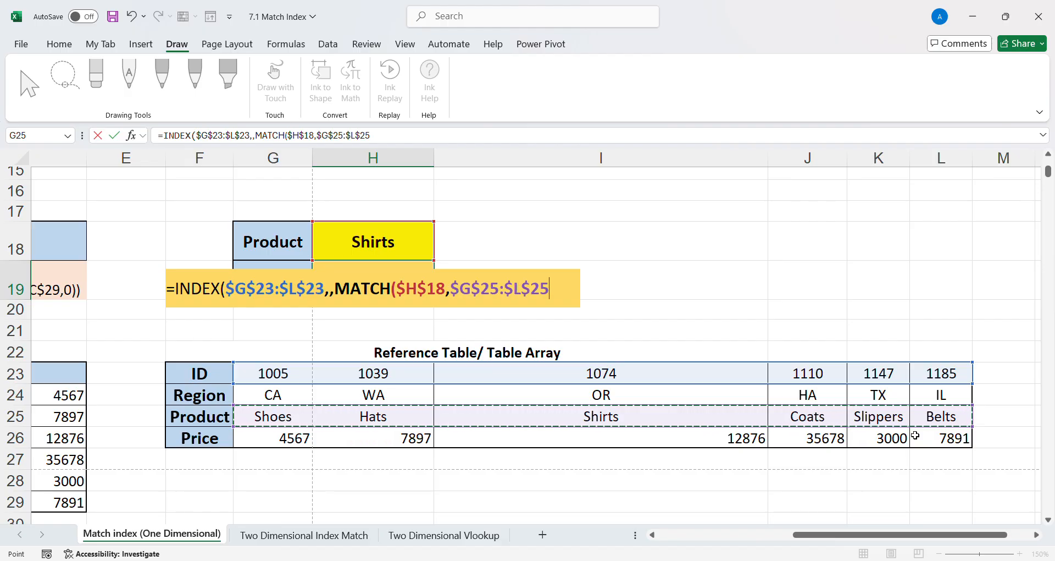
type(",0")
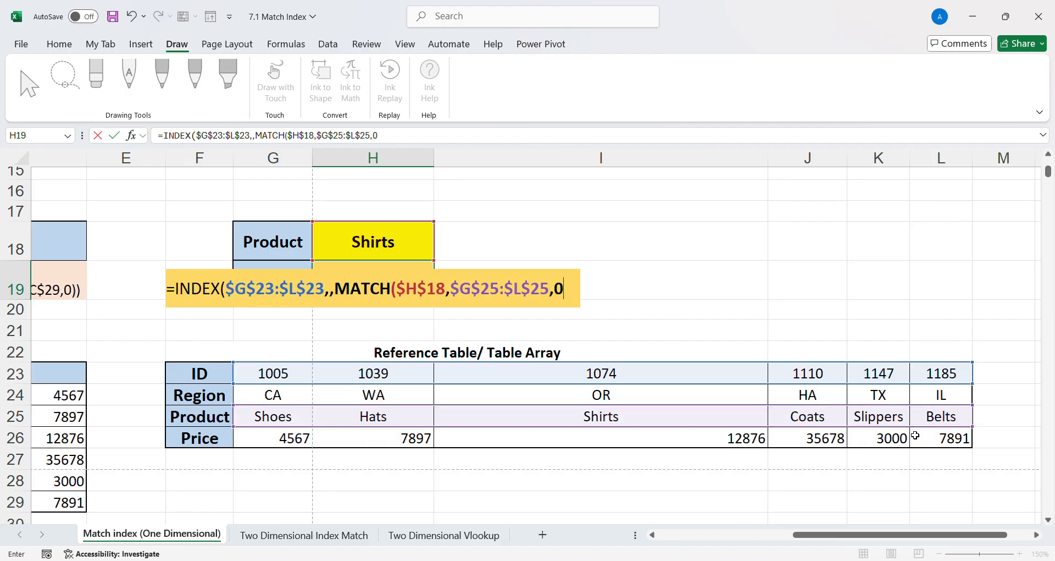
type("))")
- Highlight the MATCH part and the whole INDEX expression in H19, and enter the formula
left_click_drag(336, 291, 585, 303)
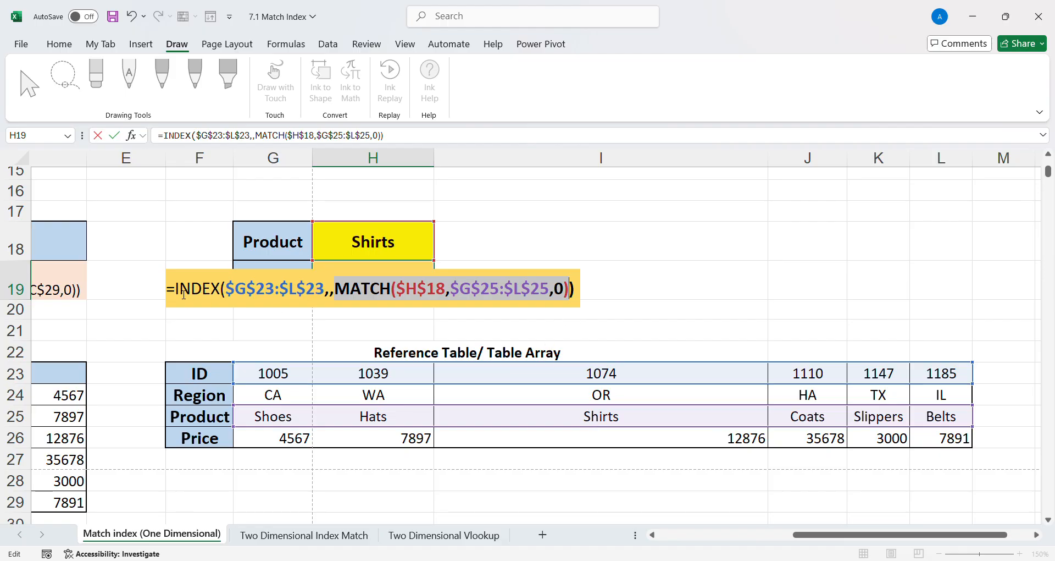
left_click_drag(183, 294, 578, 308)
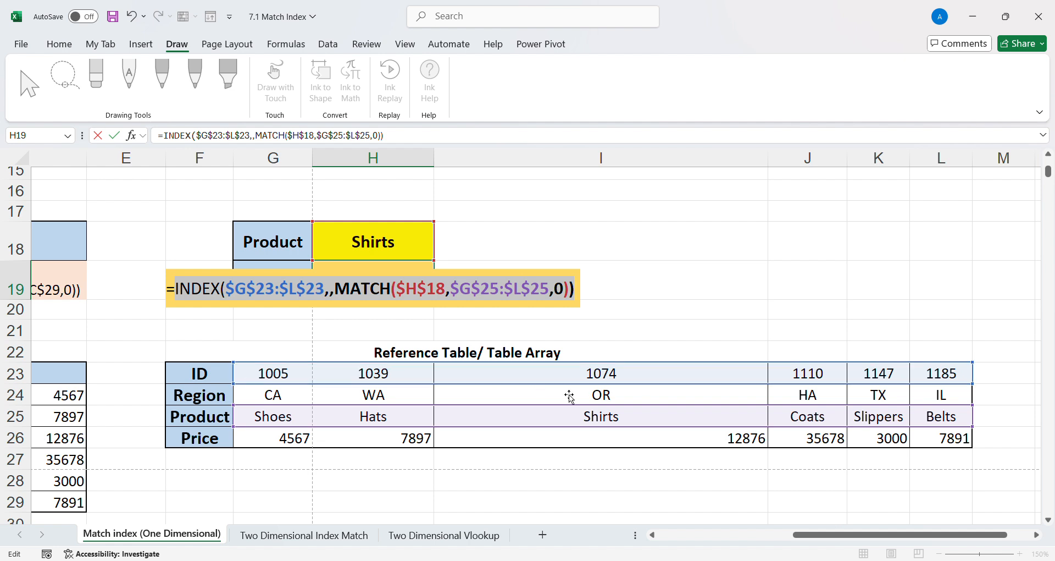
left_click(583, 294)
key("Return")
- Enter the heading FORMULA in I18, beside the Shirts lookup value
scroll(574, 300, "up", 3)
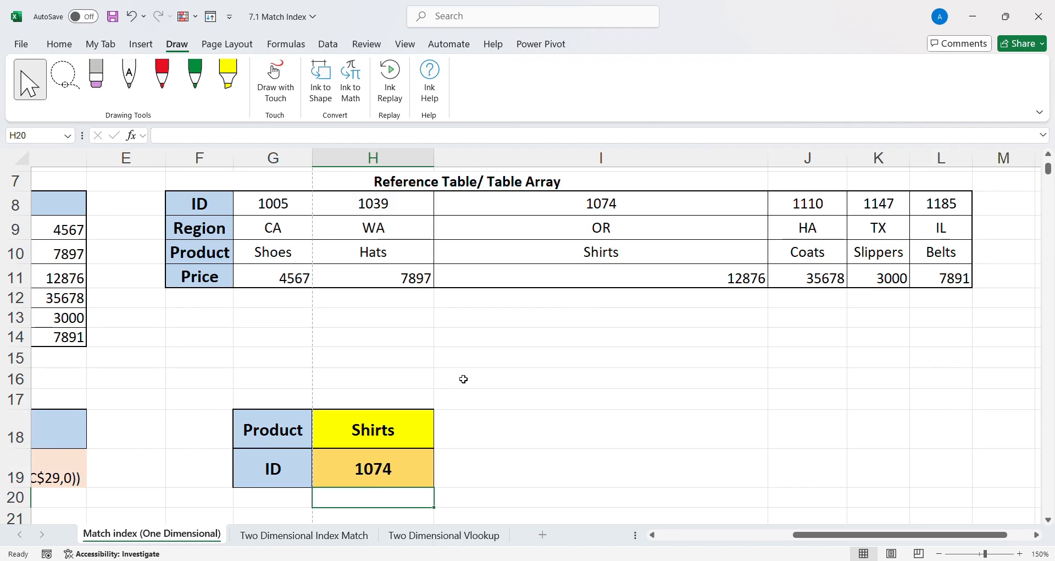
left_click(469, 437)
type("FORMULA")
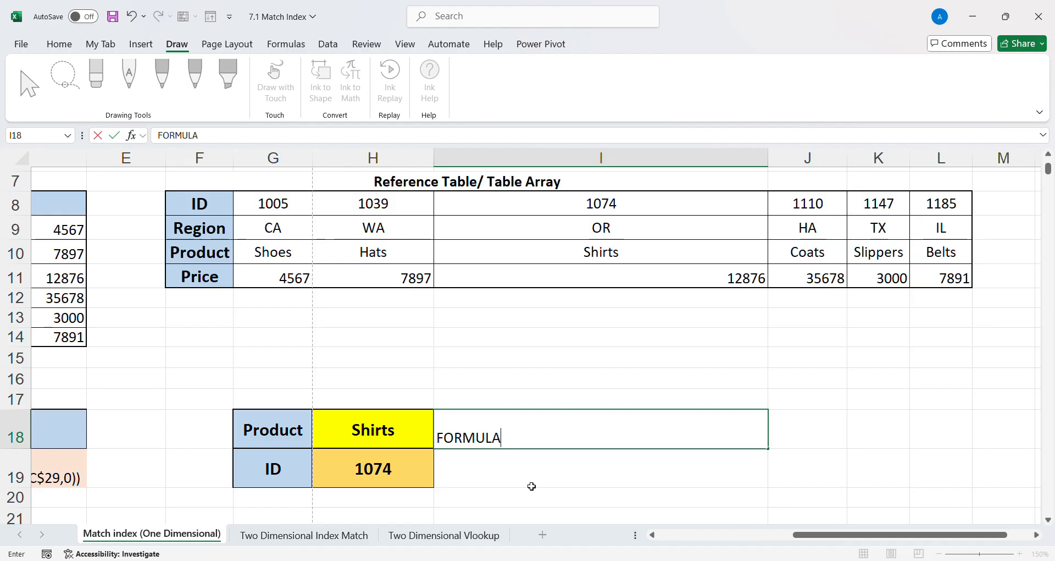
key("Return")
- Copy the FORMULATEXT cell I4 into I19 to display the formula of the ID lookup
scroll(516, 470, "up", 2)
left_click(551, 309)
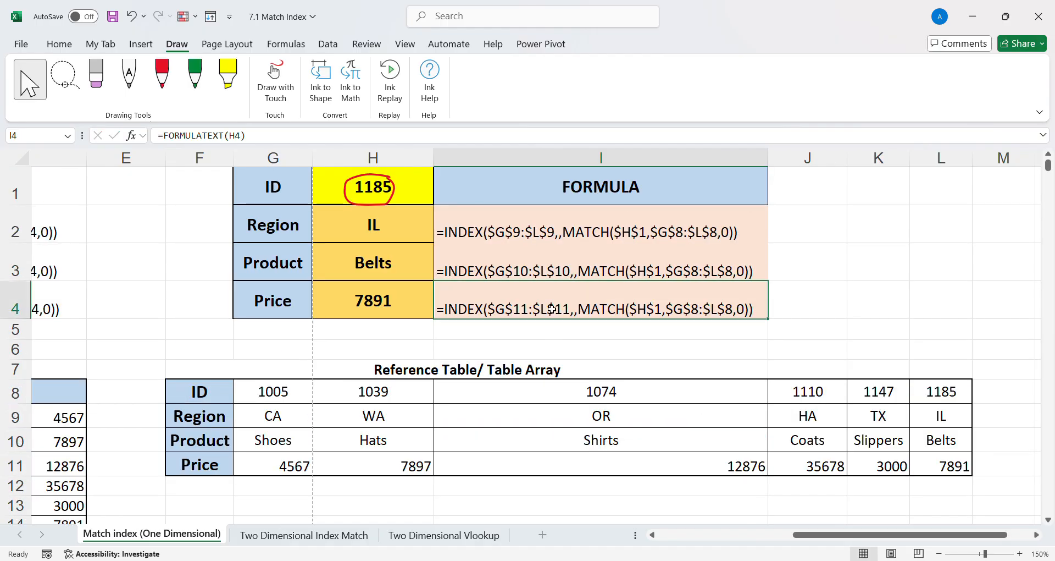
key("ctrl+c")
scroll(558, 385, "down", 2)
left_click(509, 478)
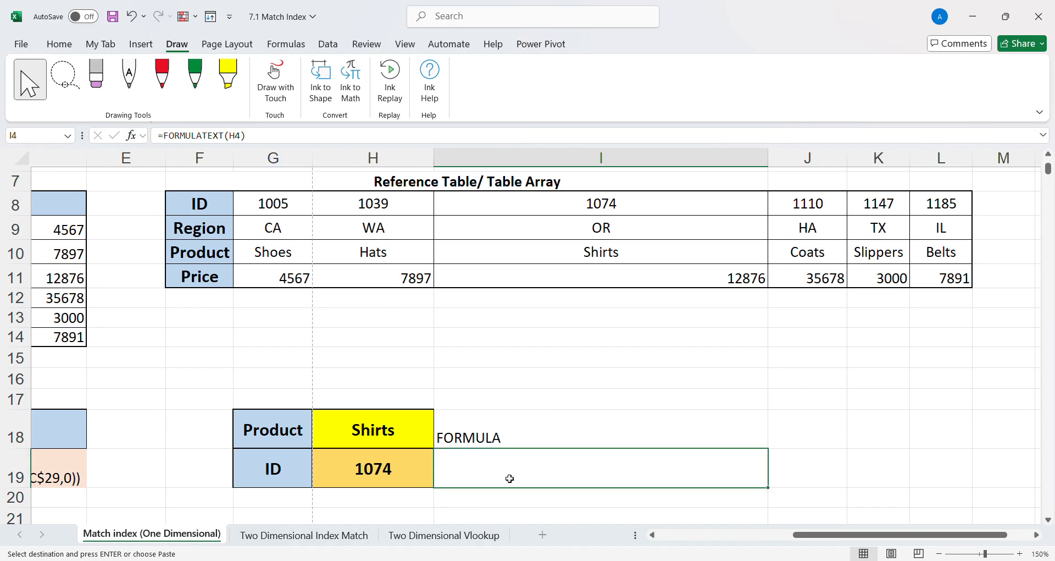
key("ctrl+v")
- Copy the formatting of the Product label in G18 to the FORMULA heading in I18, and widen column I to fit the formula text
left_click(518, 434)
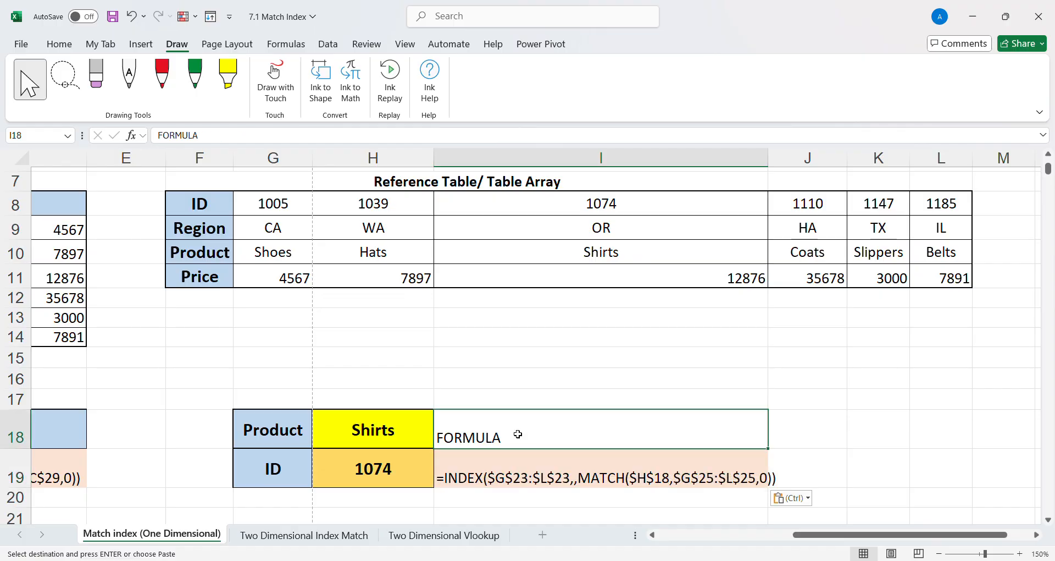
left_click(290, 437)
left_click(59, 46)
left_click(52, 99)
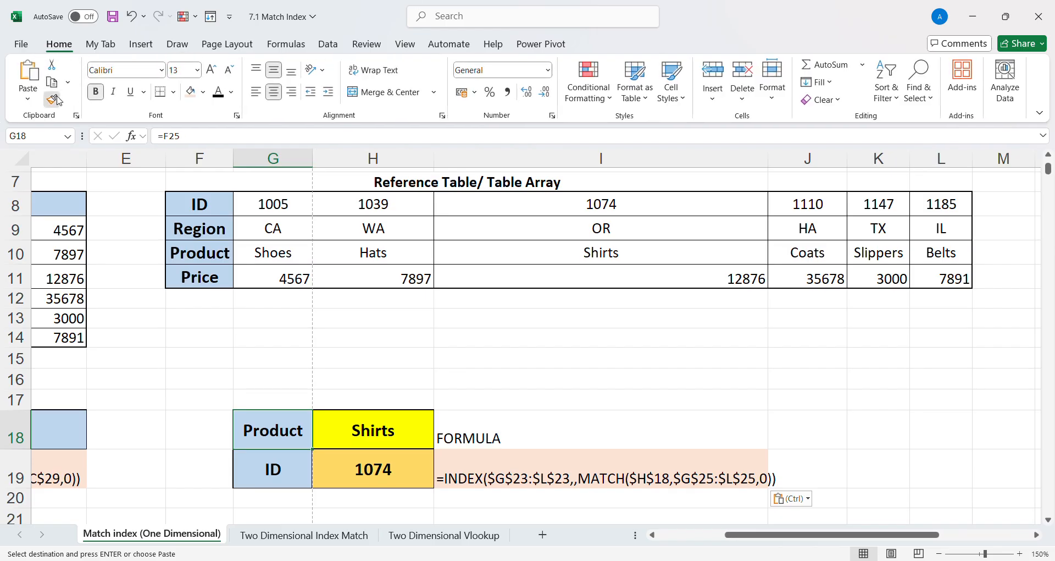
left_click(548, 438)
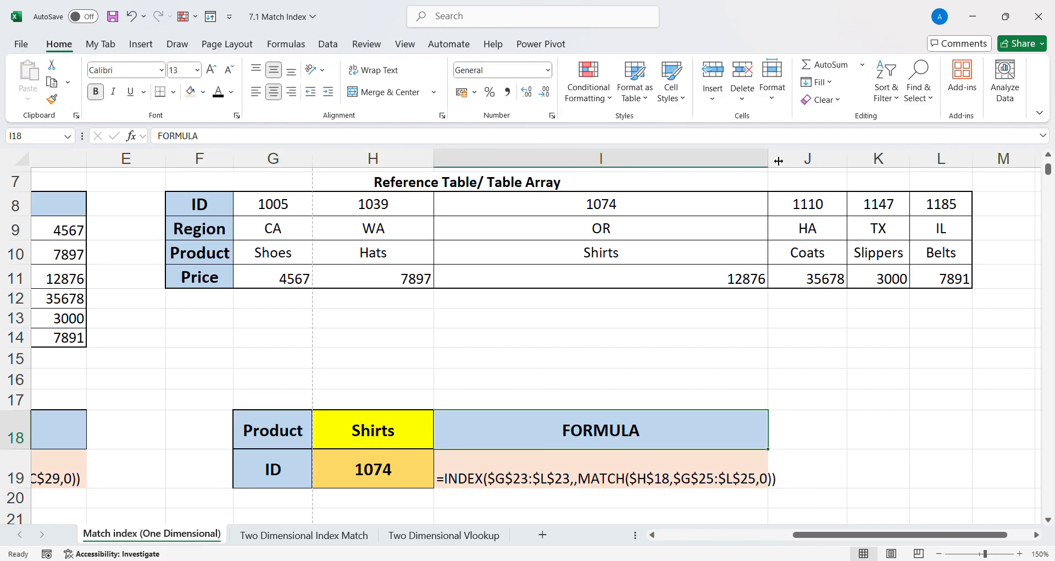
left_click_drag(767, 160, 783, 159)
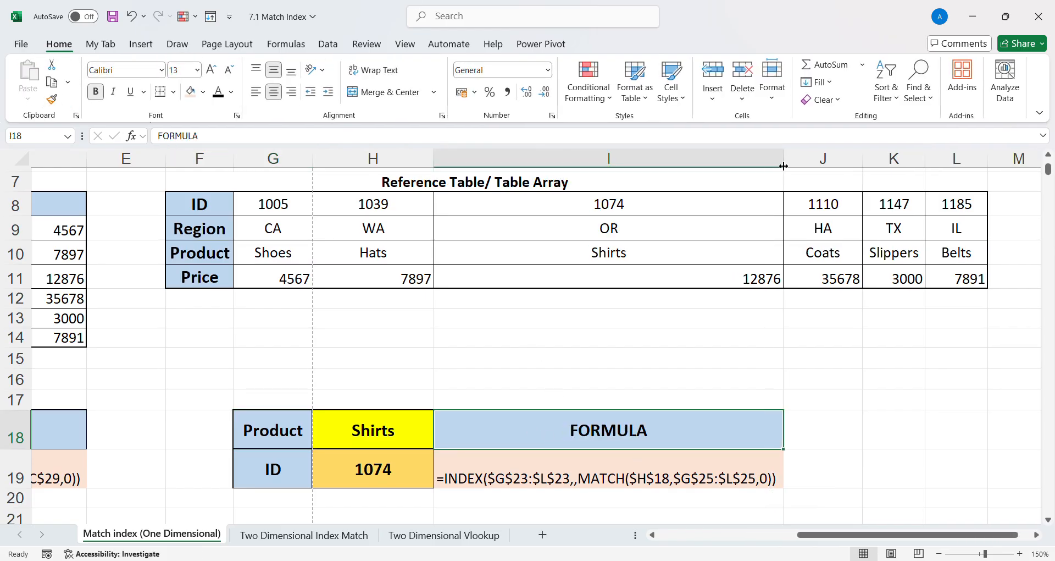
- Draw a red ink bracket over $G$23:$L$23 in the I19 formula text
left_click(170, 43)
left_click(162, 77)
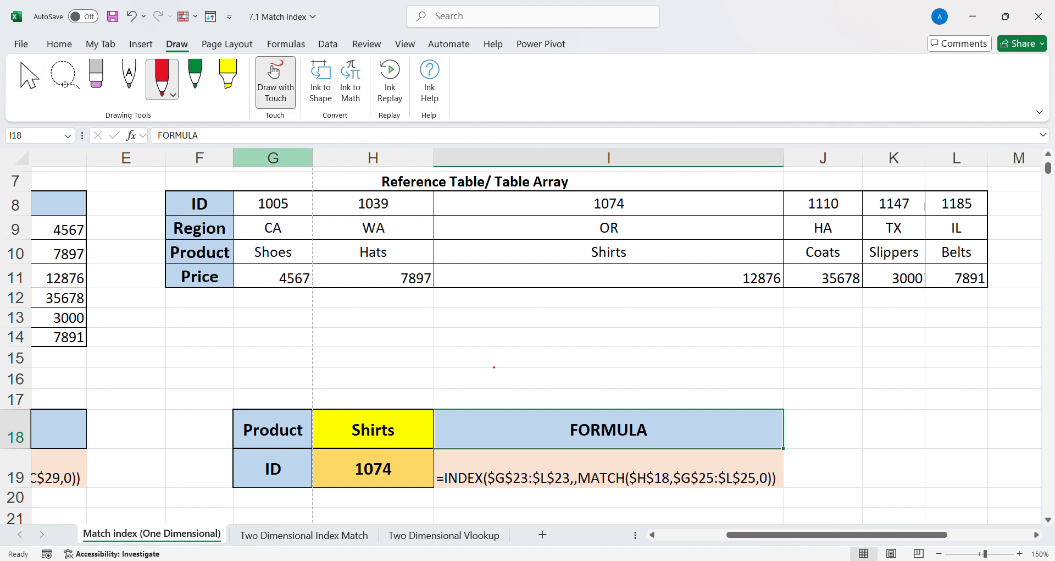
mouse_move(493, 461)
left_mouse_down()
mouse_move(563, 453)
mouse_move(562, 465)
left_mouse_up()
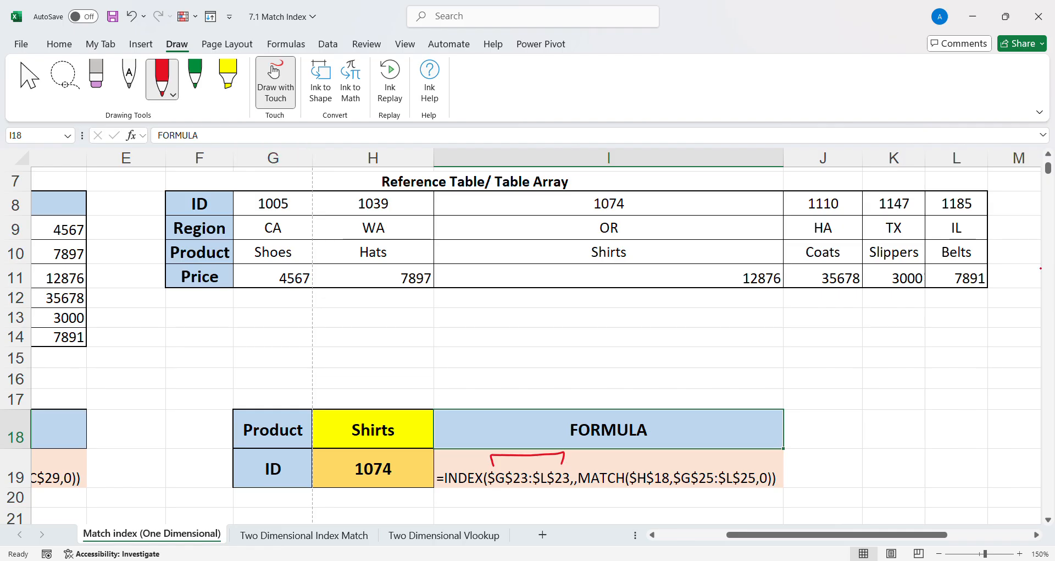
- Point out row 23 of the lower reference table and column H by selecting each in turn
scroll(1048, 511, "down", 2)
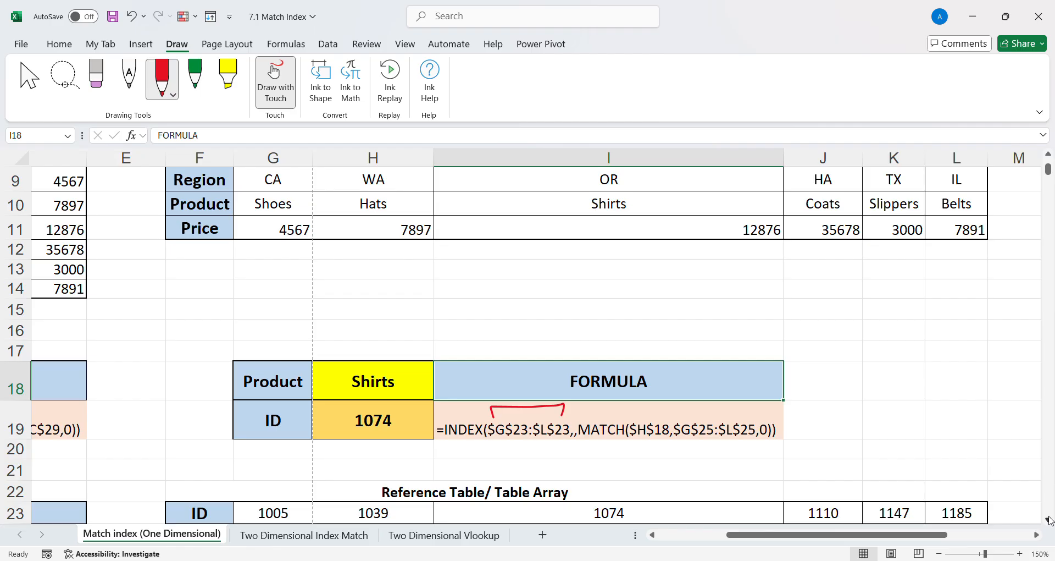
left_click(1048, 519)
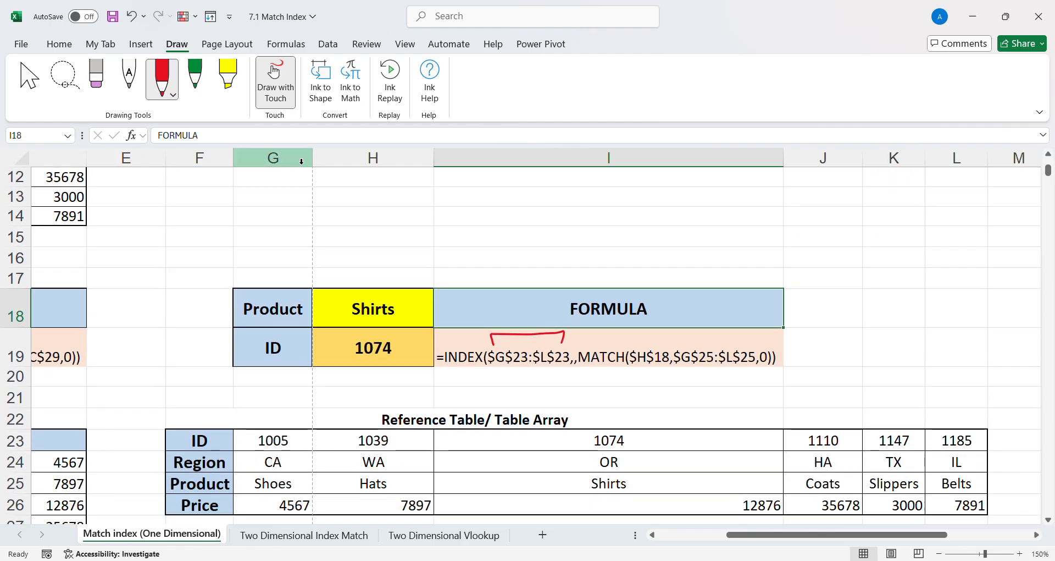
left_click(276, 159)
left_click(28, 440)
scroll(31, 442, "left", 3)
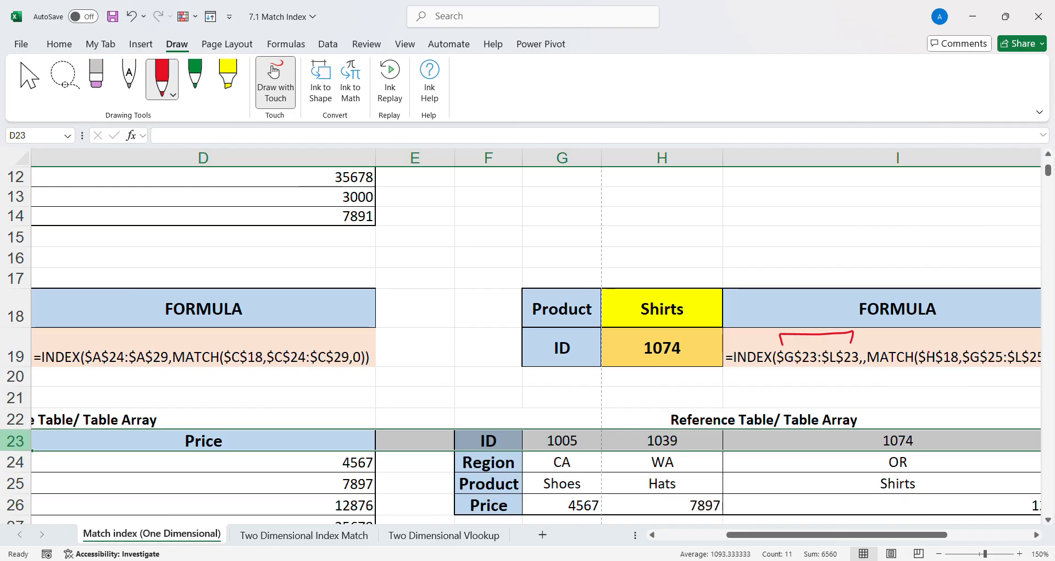
left_click(674, 164)
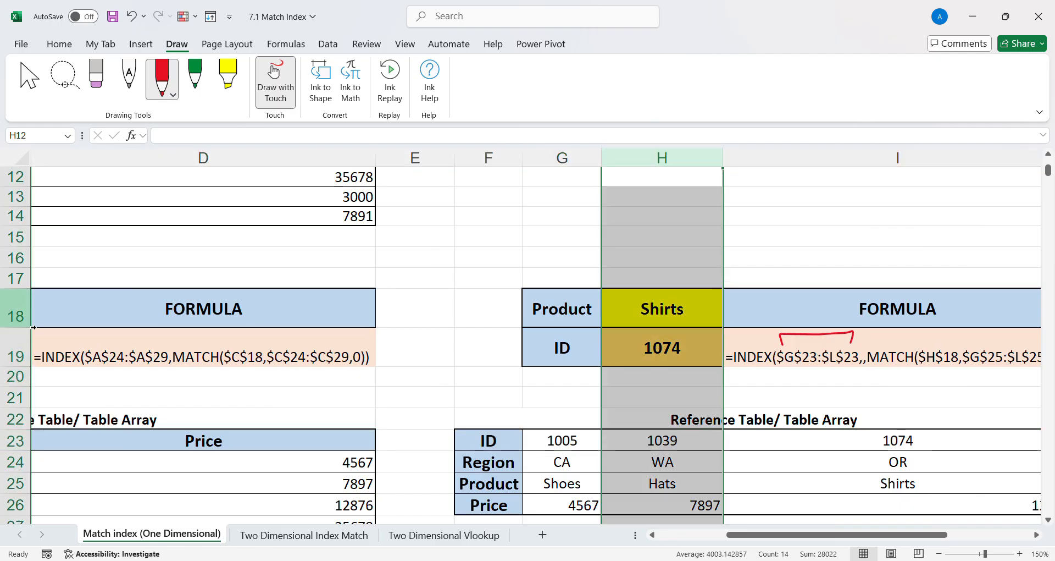
- Point out row 18 by selecting it, and draw a red ink bracket over $G$25:$L$25 in the I19 formula text
left_click(35, 325)
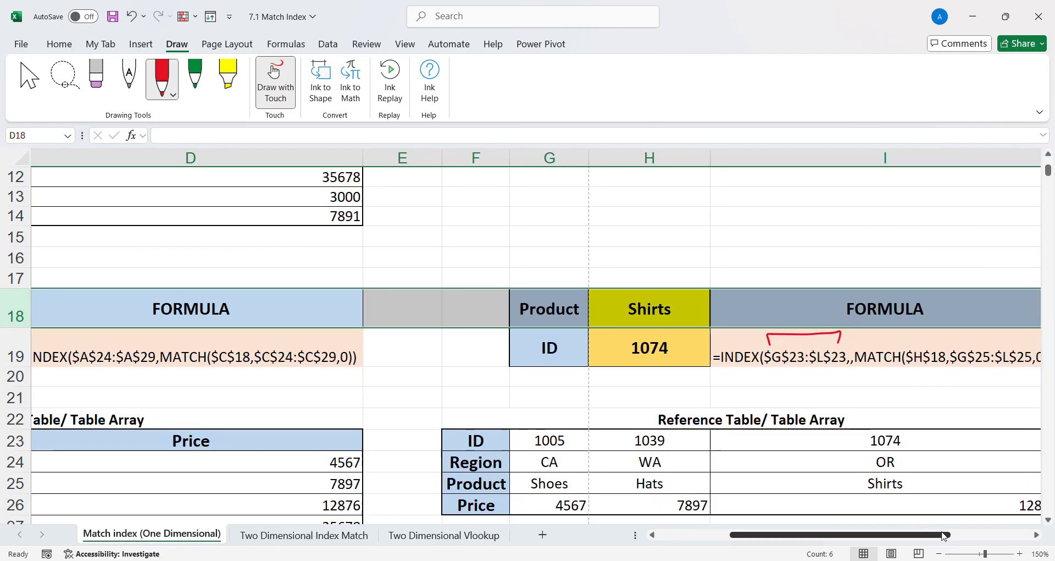
left_click_drag(935, 534, 963, 532)
left_click_drag(875, 341, 927, 339)
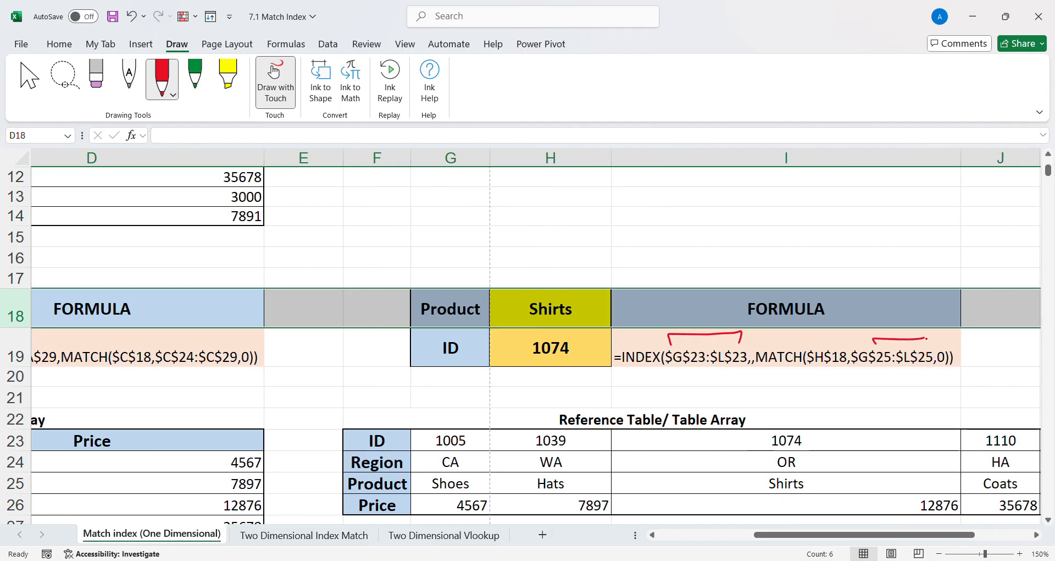
- Point out column G and row 25 by selecting each, and draw a red ink tick above $G$23:$L$23 in the I19 formula text
left_click(451, 157)
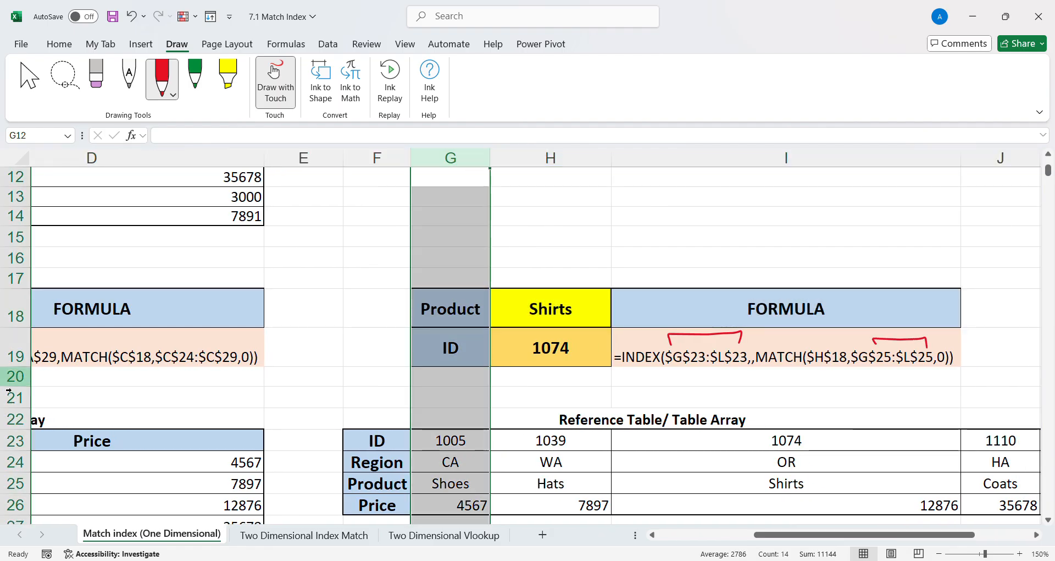
left_click(19, 484)
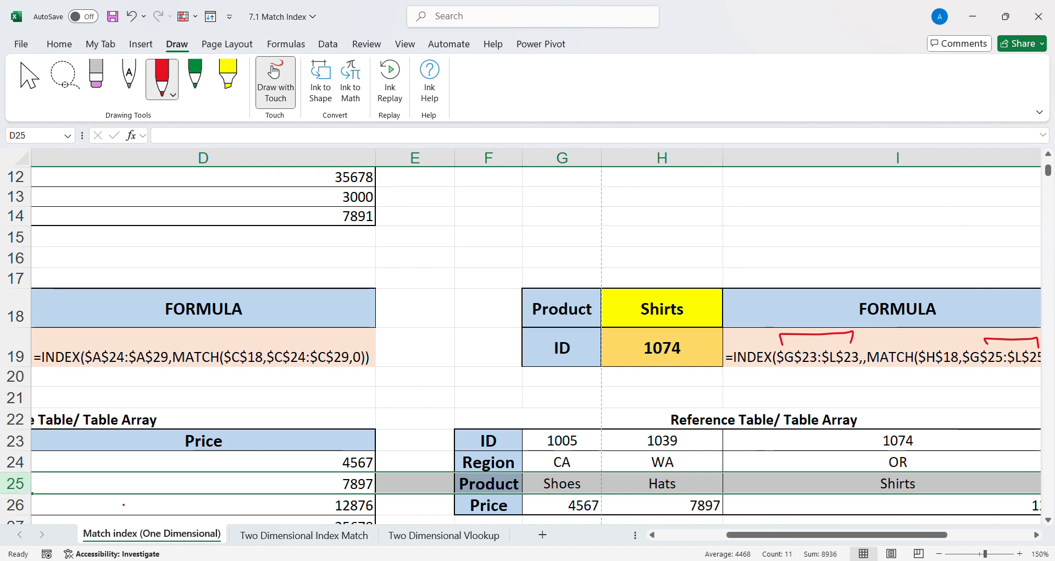
left_click_drag(826, 535, 869, 538)
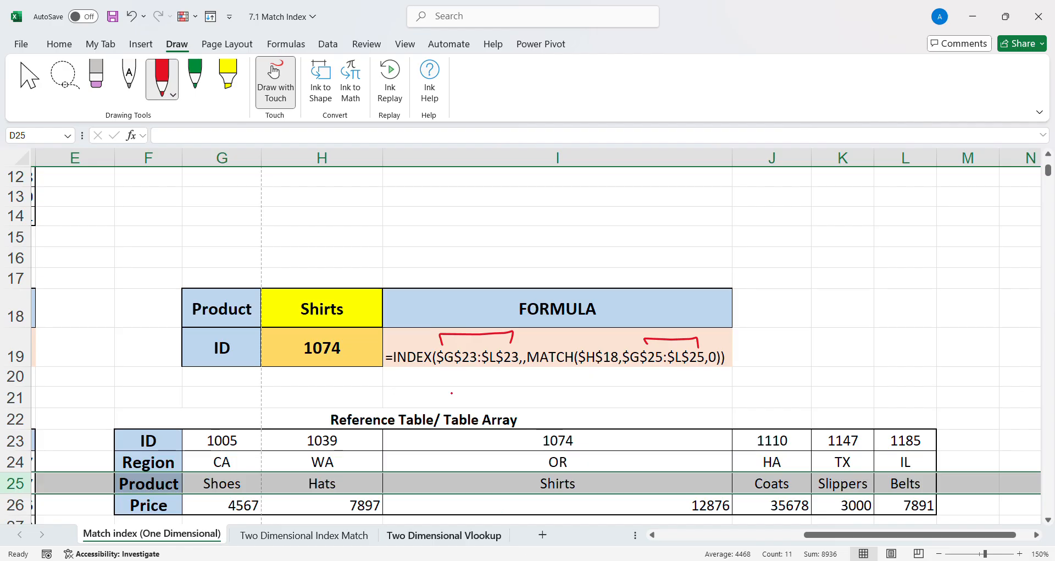
left_click_drag(483, 326, 539, 295)
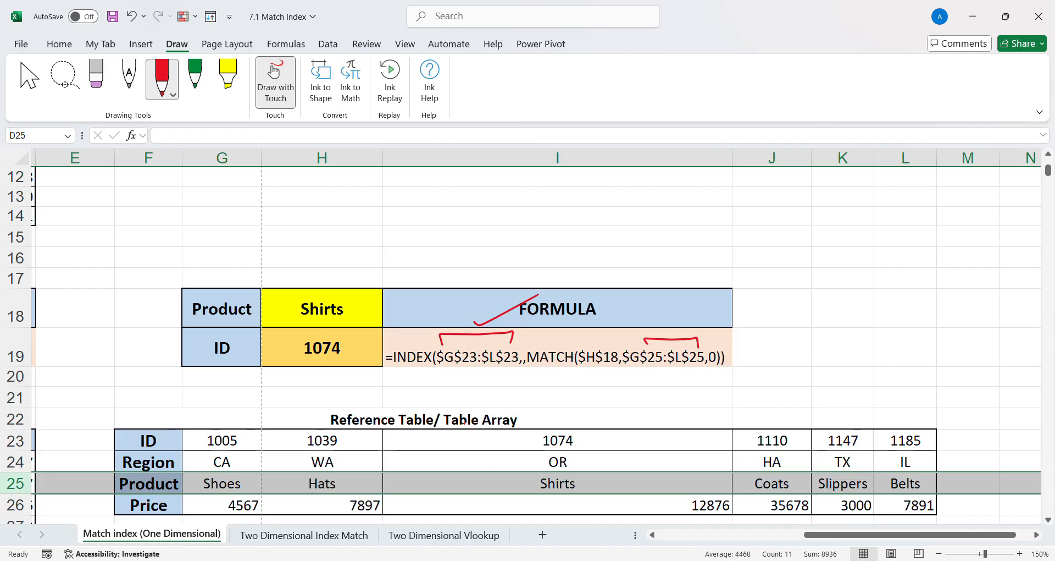
- Erase the red ink brackets and the tick mark around the I19 formula text
left_click(63, 74)
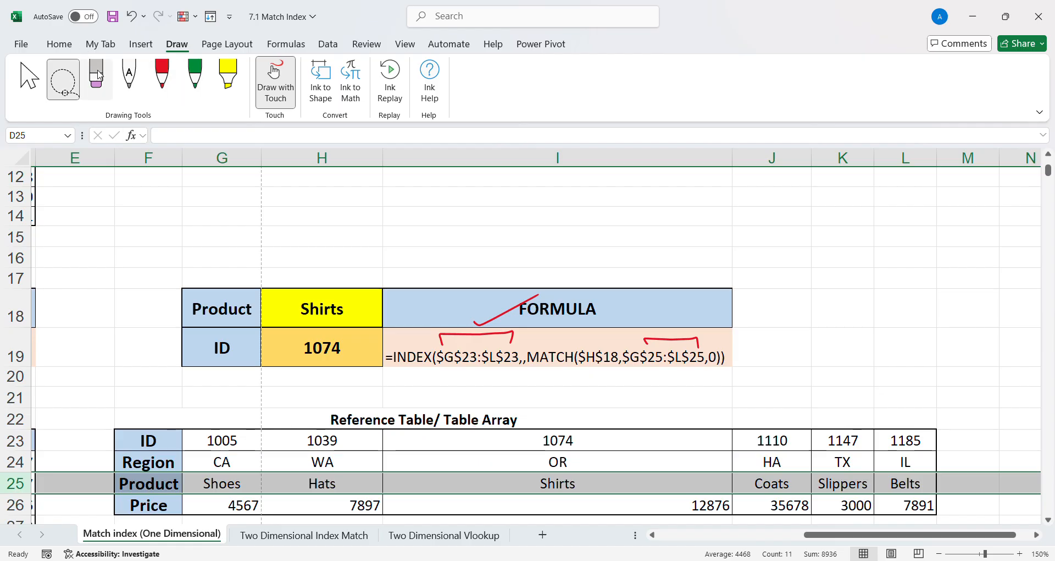
left_click(96, 78)
mouse_move(434, 356)
left_mouse_down()
mouse_move(530, 338)
mouse_move(478, 297)
mouse_move(669, 363)
left_mouse_up()
left_click_drag(896, 535, 749, 534)
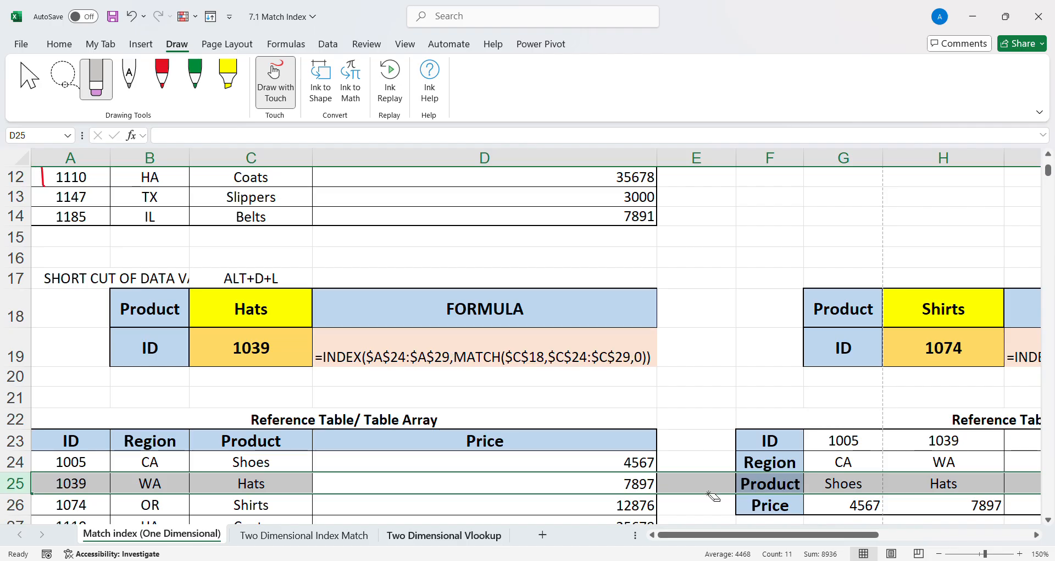
left_click_drag(732, 534, 808, 532)
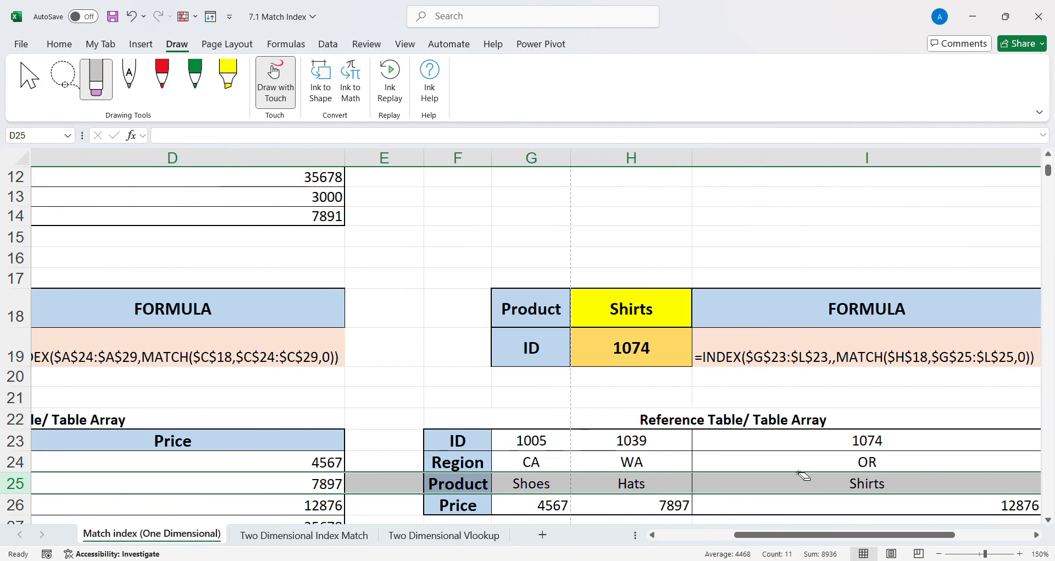
left_click_drag(757, 536, 680, 536)
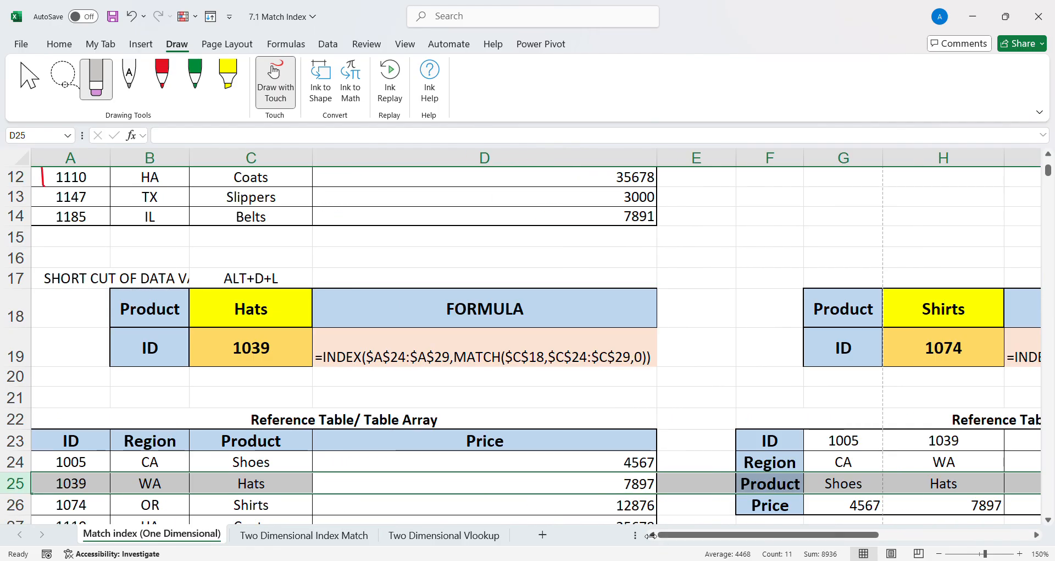